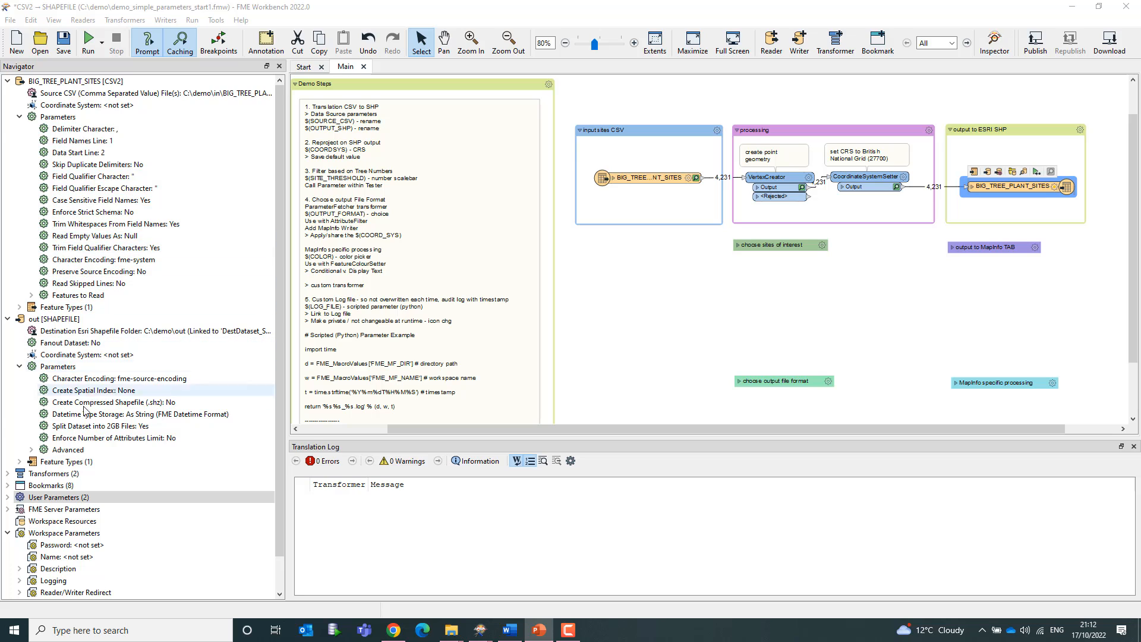
# Step: Expand the workspace's transformers in the Navigator and review the CoordinateSystemSetter and VertexCreator parameters
pyautogui.click(8, 474)
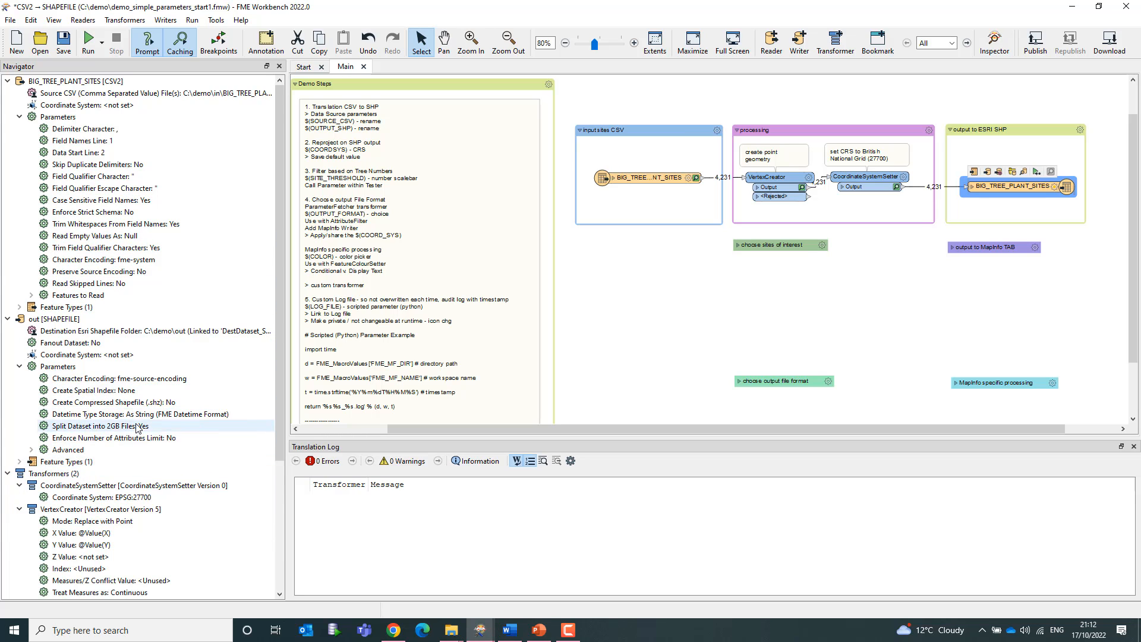
pyautogui.scroll(-1, 133, 395)
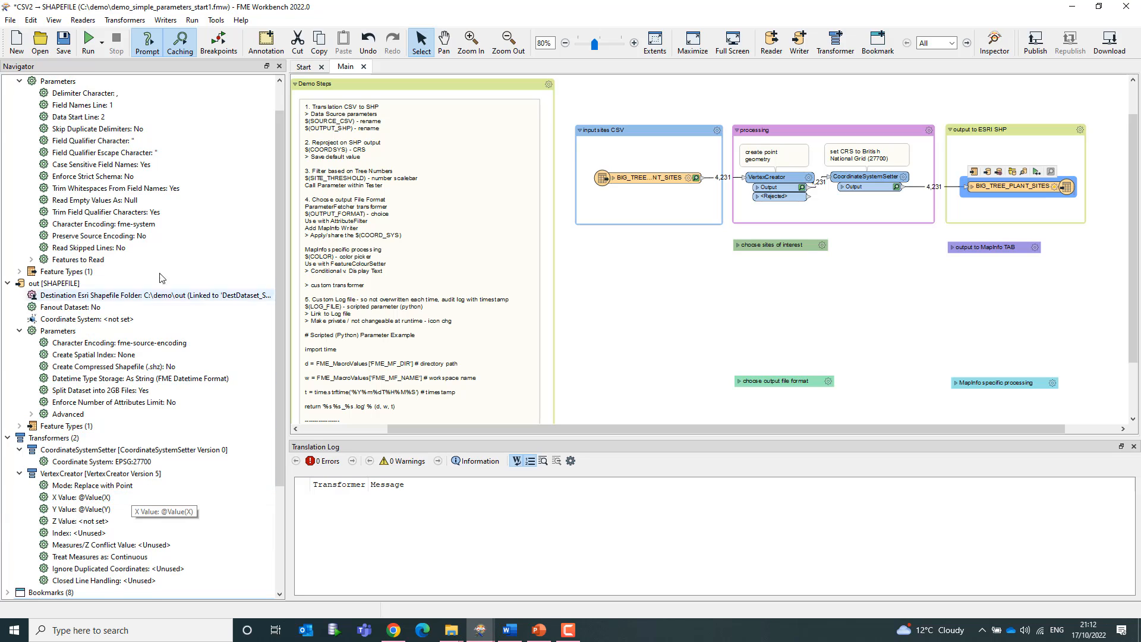
# Step: Rerun the entire workspace with source C:\demo\in\BIG_TREE_PLANT_SITES.csv and destination folder C:\demo\out
pyautogui.click(91, 49)
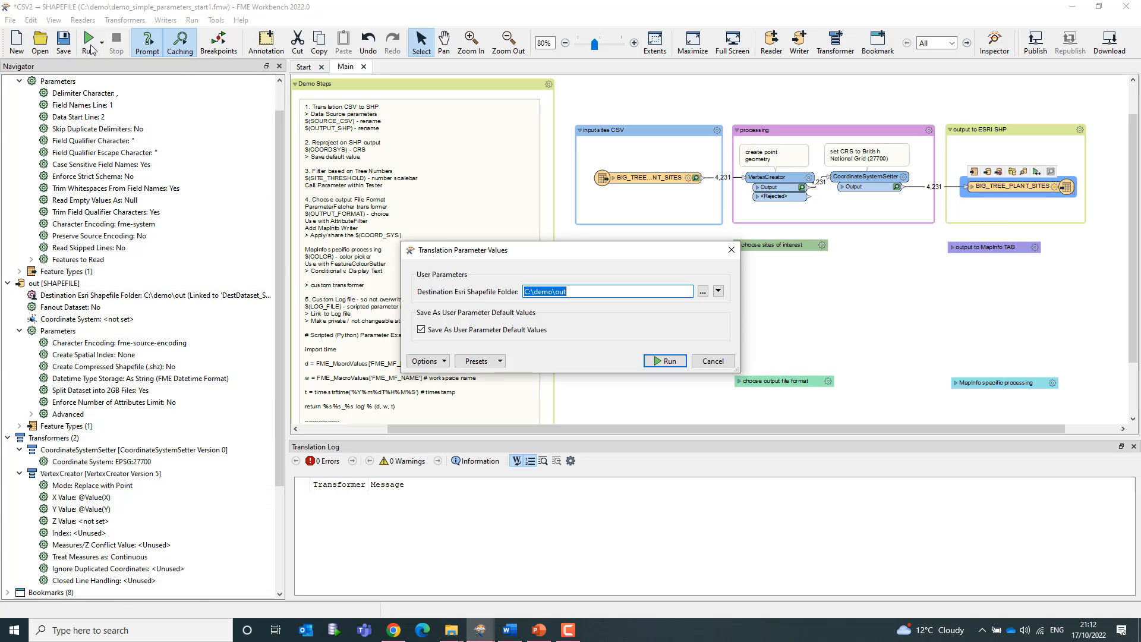
pyautogui.click(713, 360)
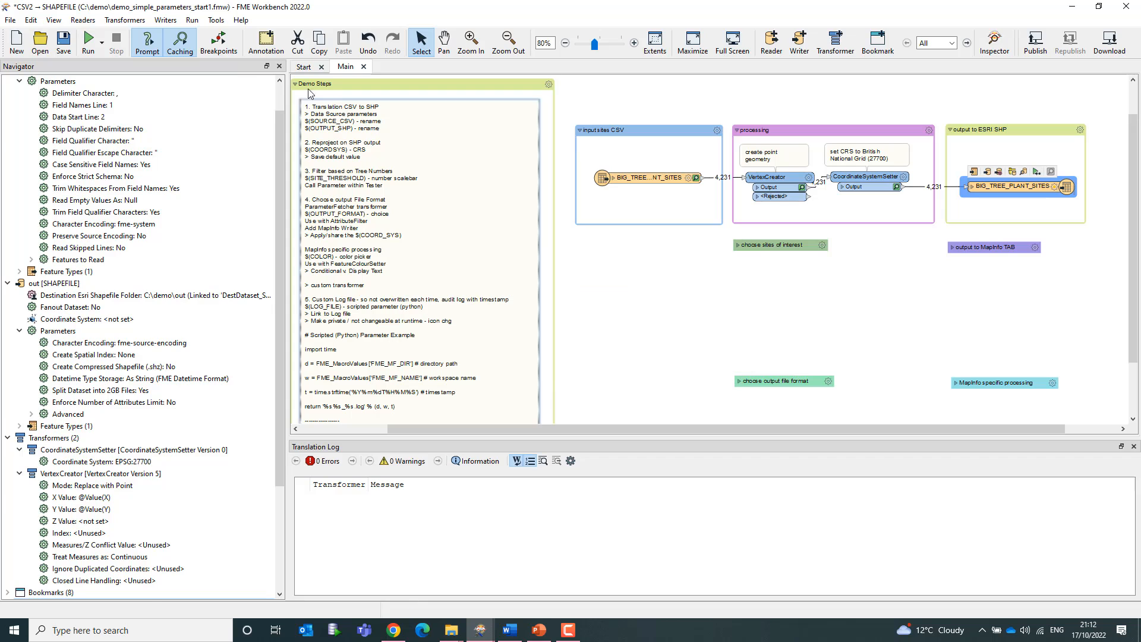
pyautogui.click(102, 44)
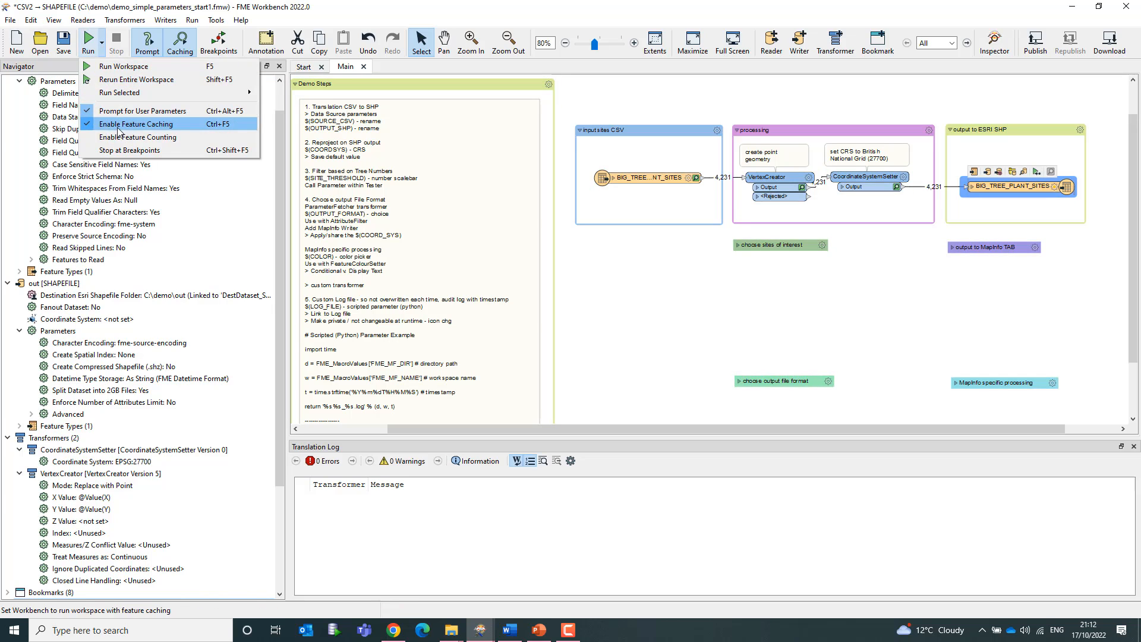
pyautogui.click(121, 80)
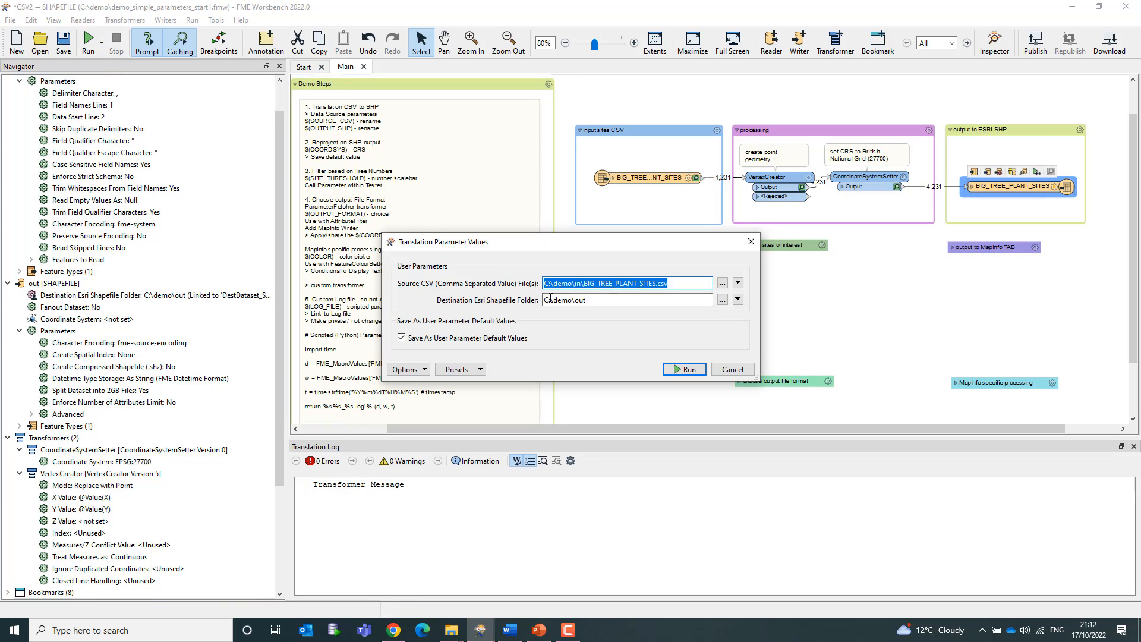
pyautogui.click(690, 371)
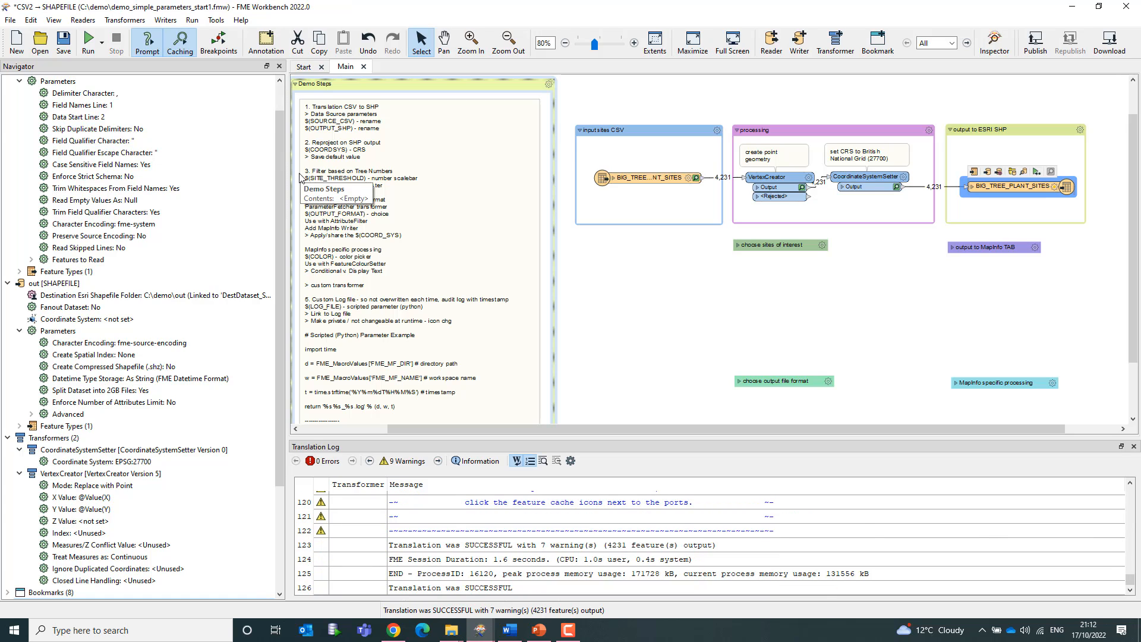
# Step: Review the source CSV and destination shapefile folder parameters prompted for a full rerun, and leave without running
pyautogui.click(149, 50)
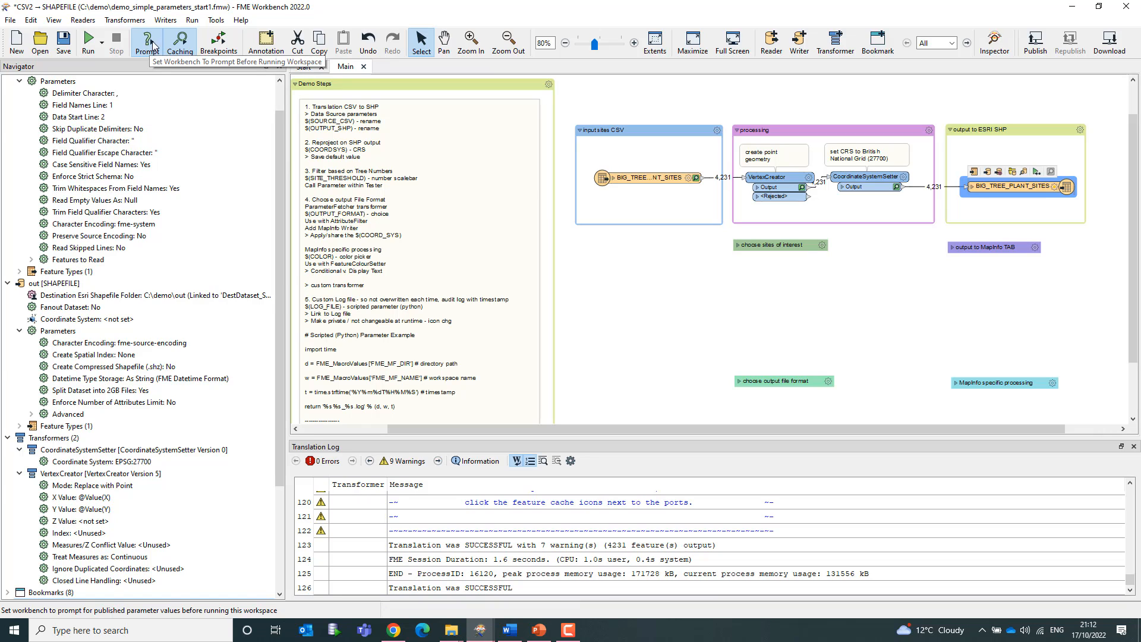
pyautogui.click(101, 44)
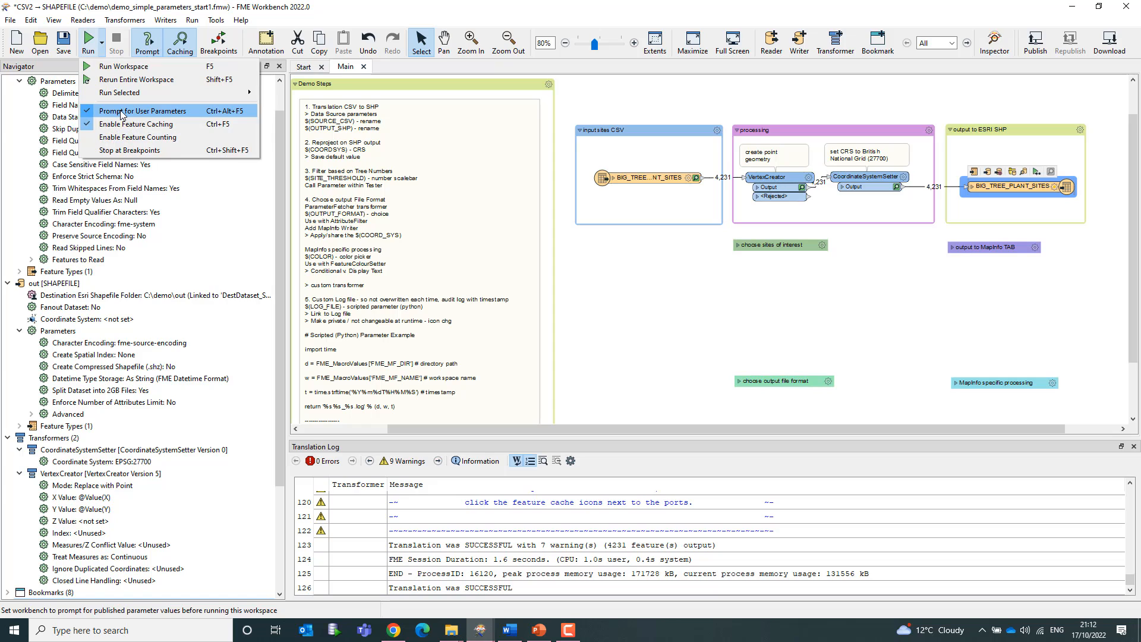
pyautogui.click(103, 82)
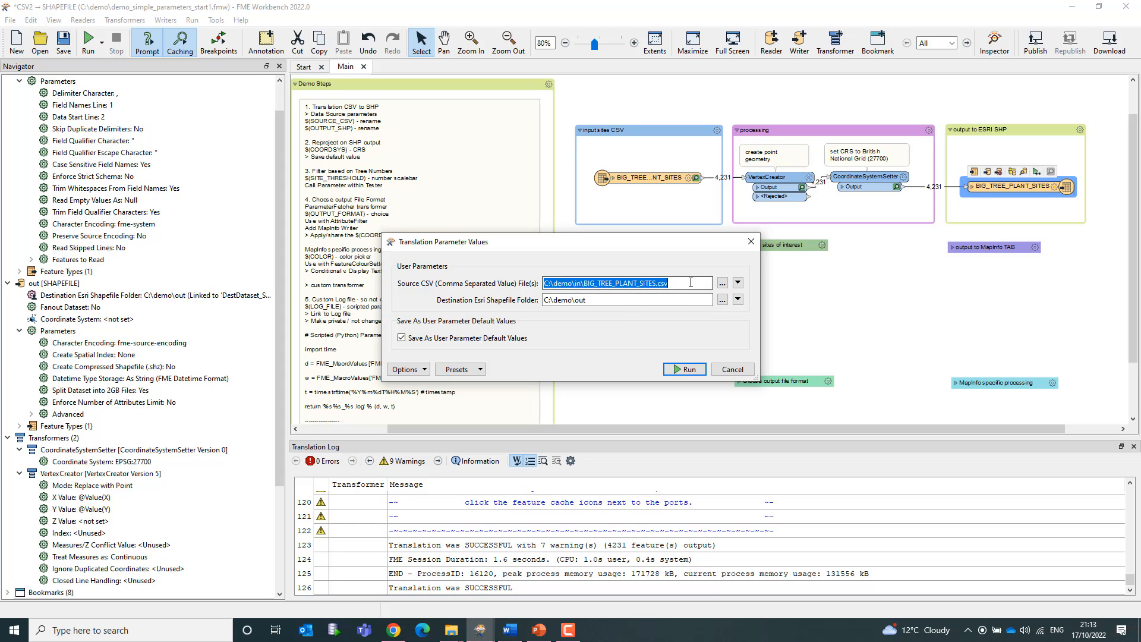
pyautogui.moveTo(691, 283); pyautogui.dragTo(600, 284)
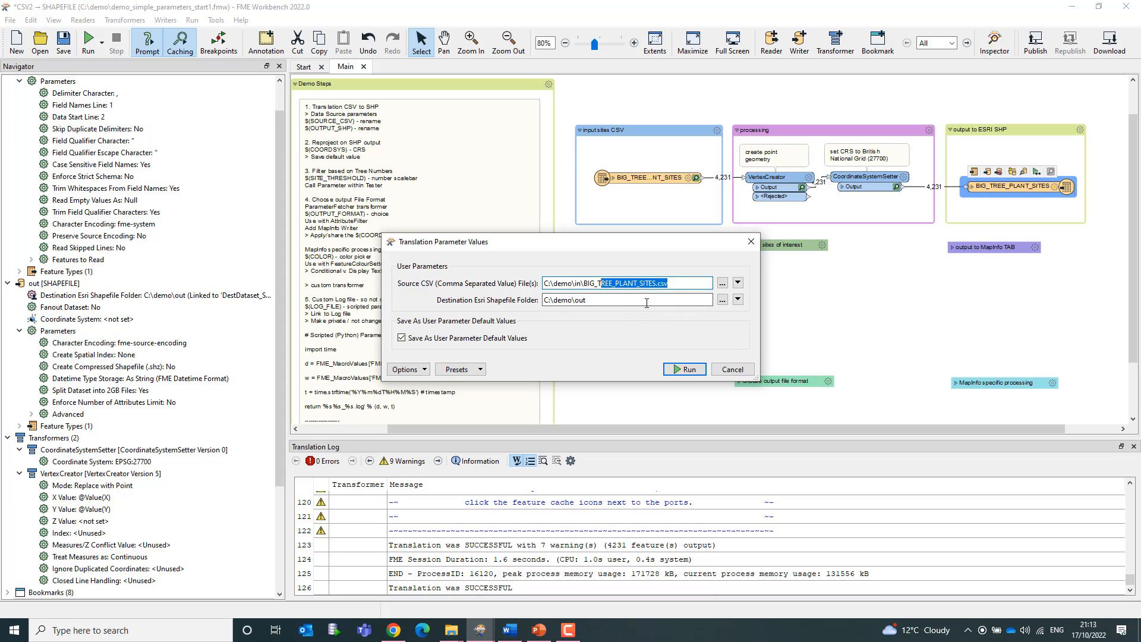
pyautogui.click(647, 303)
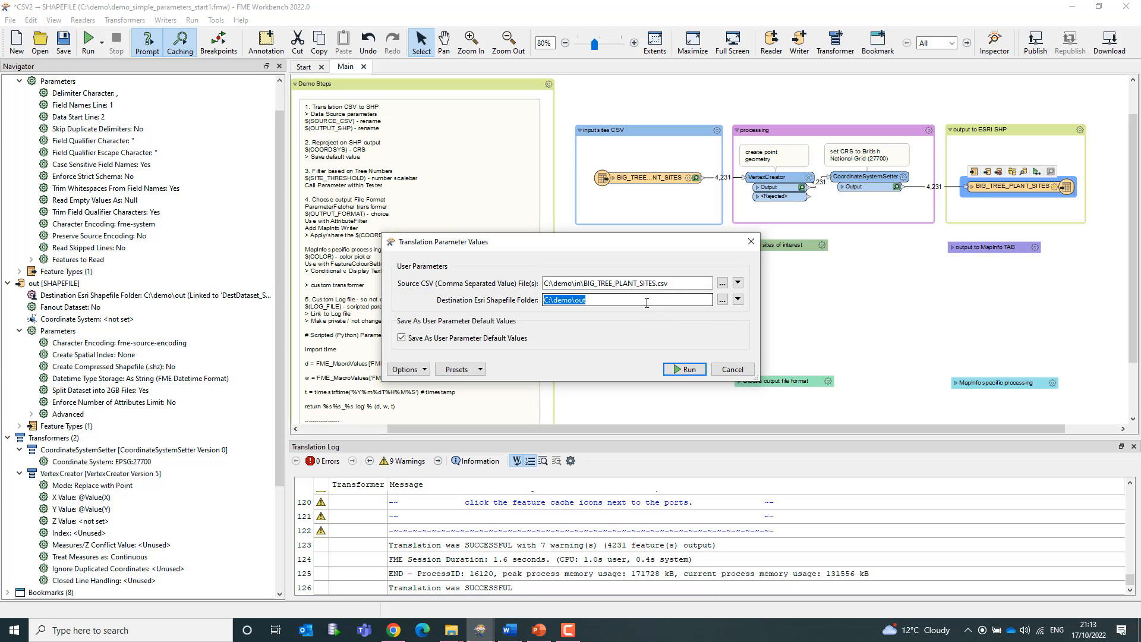
pyautogui.click(727, 370)
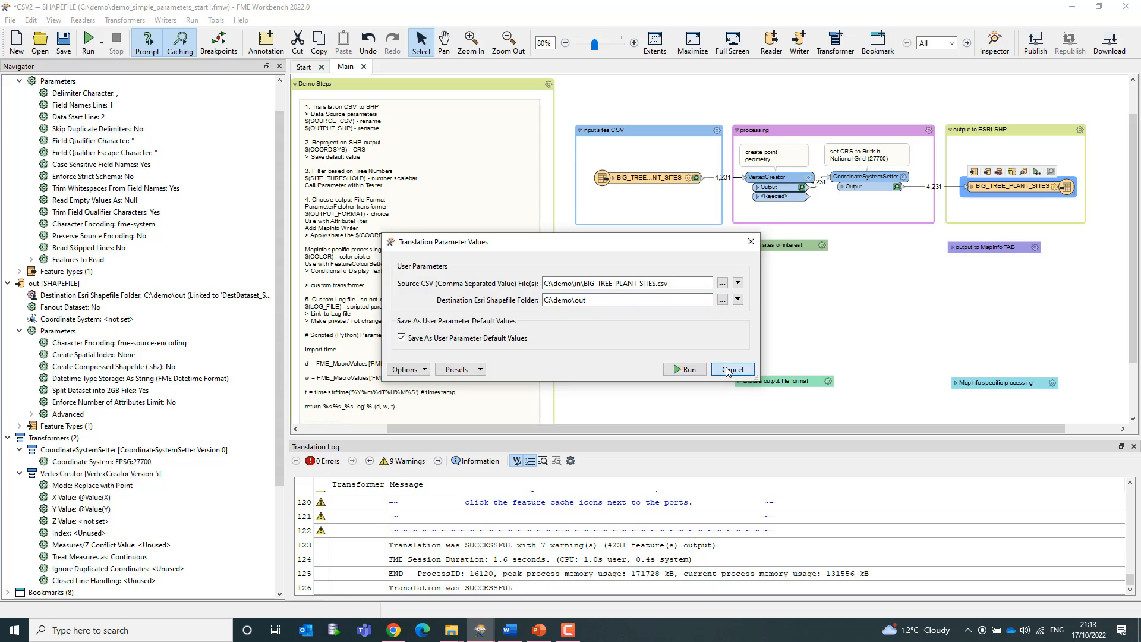
# Step: Examine the option to save user parameter values as defaults in the normal run prompt, without running
pyautogui.scroll(1, 117, 202)
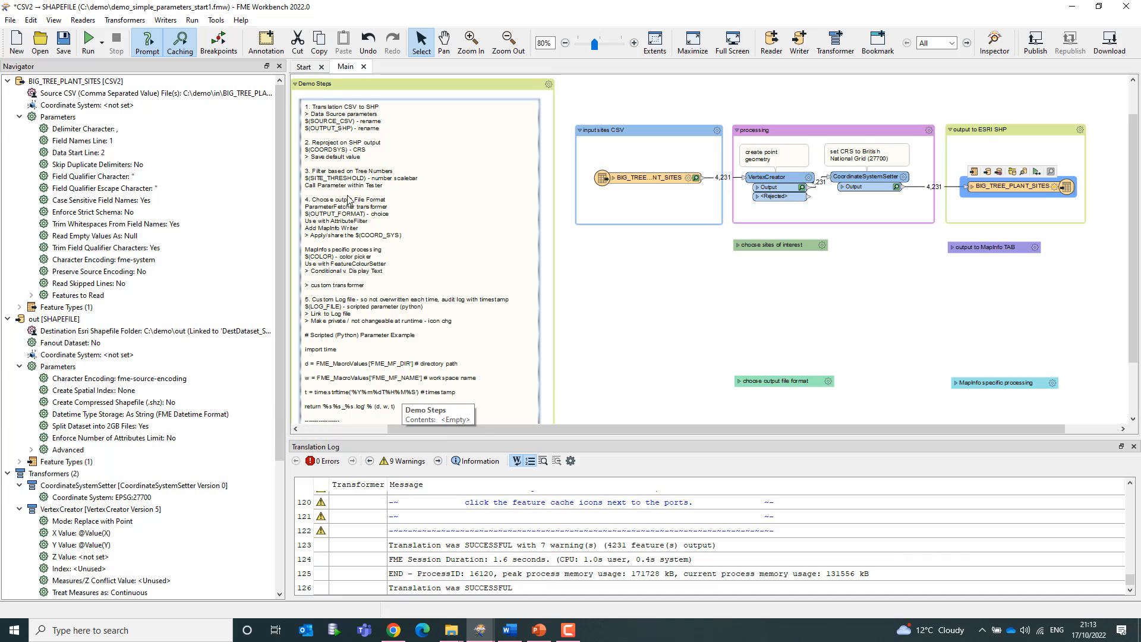
pyautogui.click(89, 39)
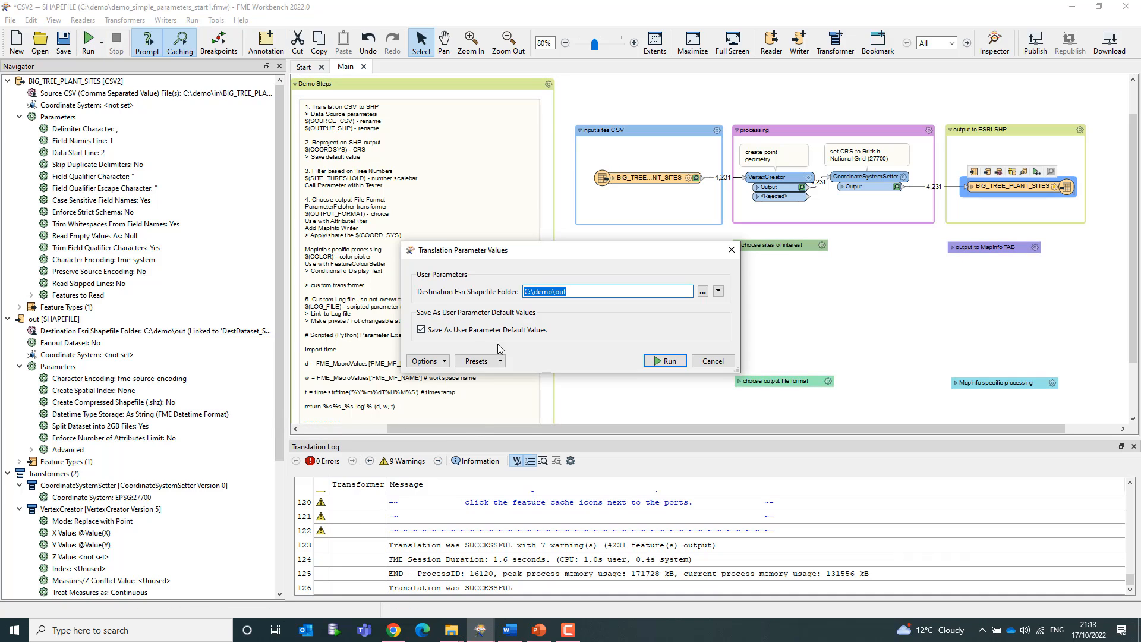
pyautogui.click(421, 329)
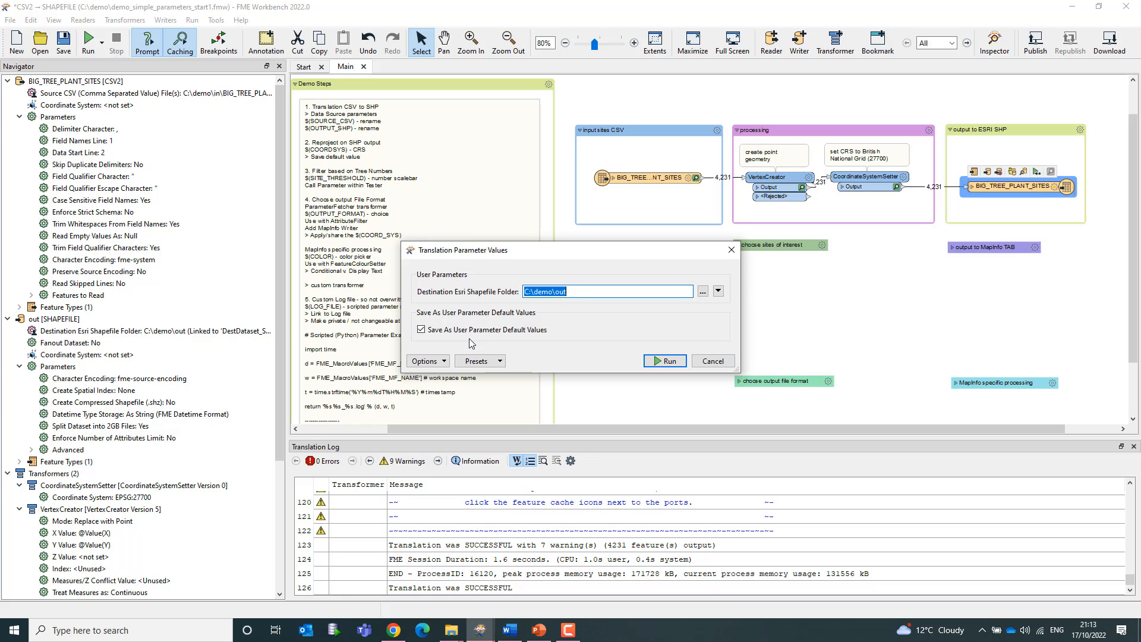
pyautogui.click(713, 361)
pyautogui.hotkey('alt', 'Tab')
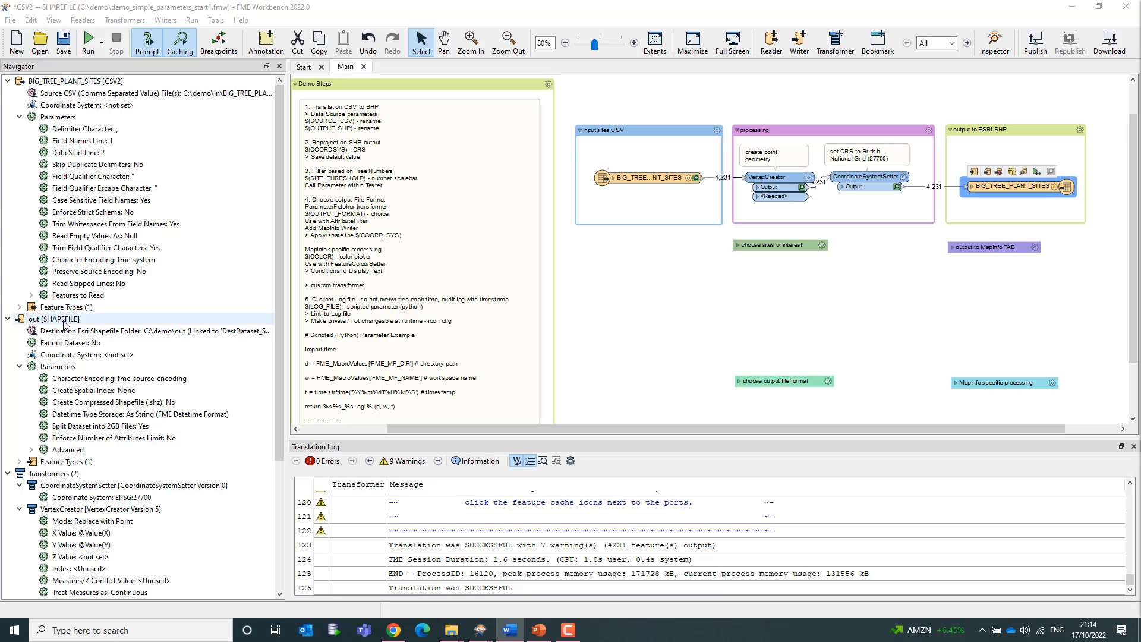
# Step: Set the output shapefile writer's coordinate system to LL-WGS84
pyautogui.click(85, 355)
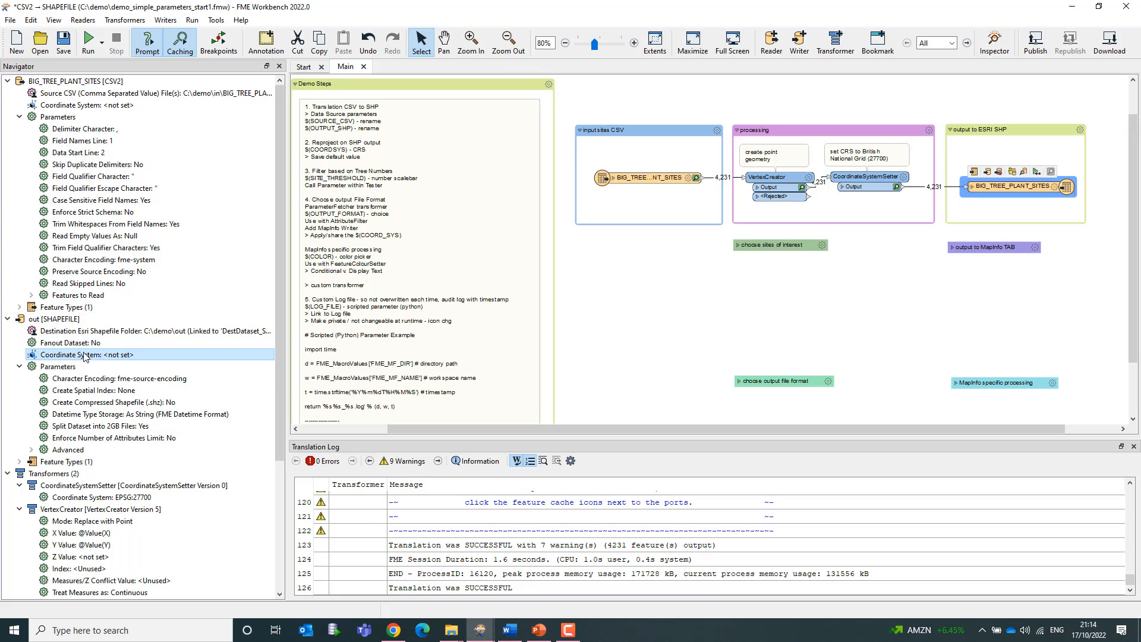
pyautogui.doubleClick(85, 356)
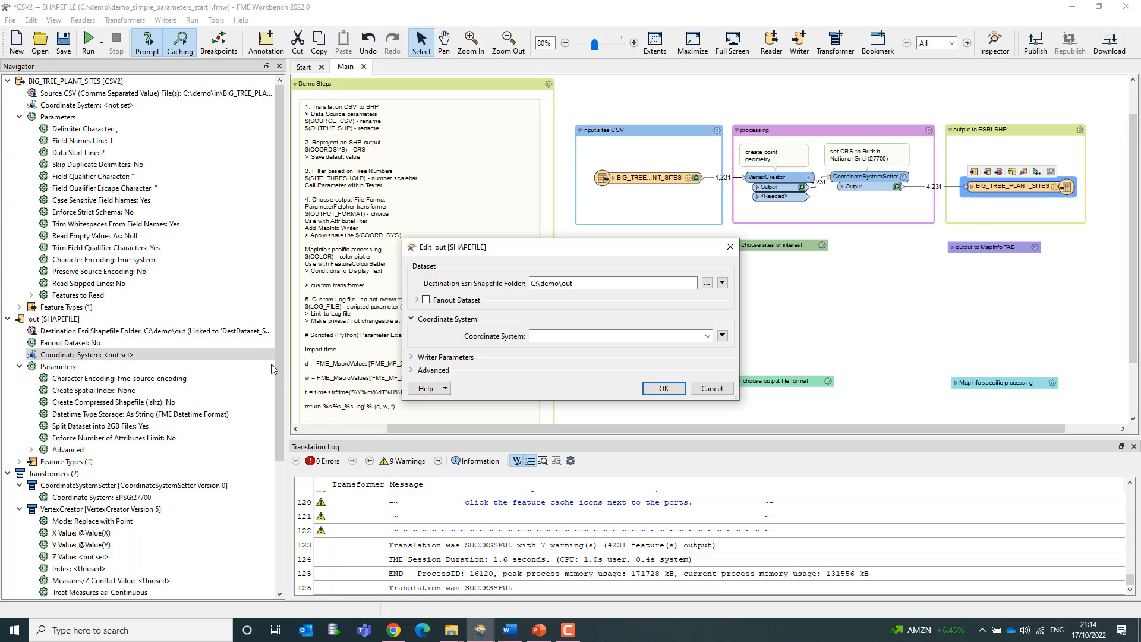
pyautogui.click(707, 337)
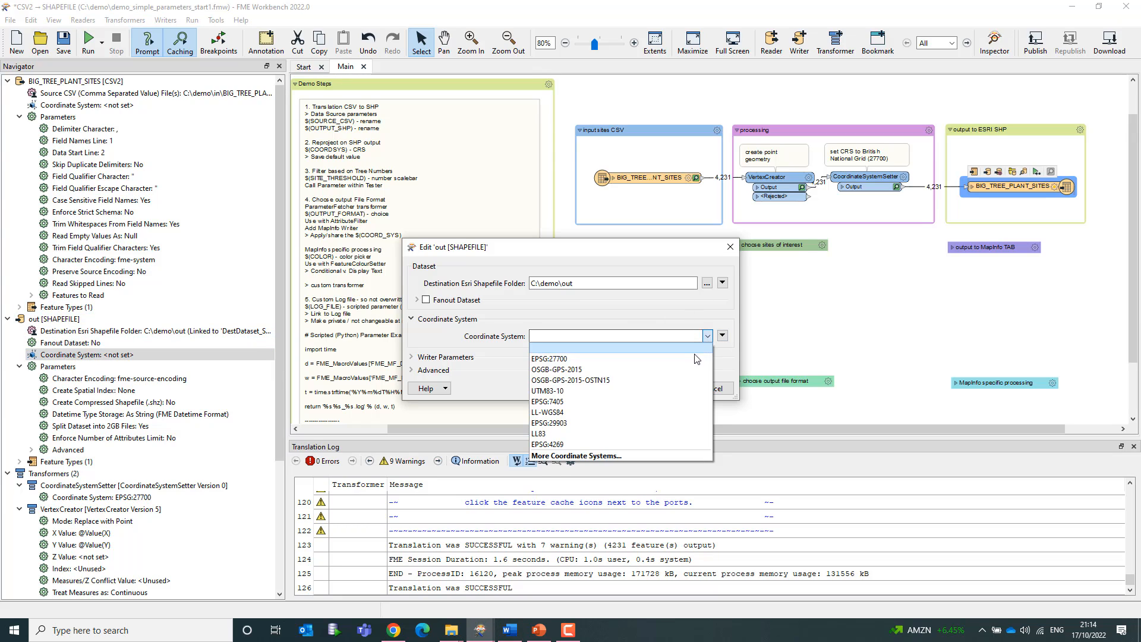
pyautogui.click(672, 412)
pyautogui.click(661, 389)
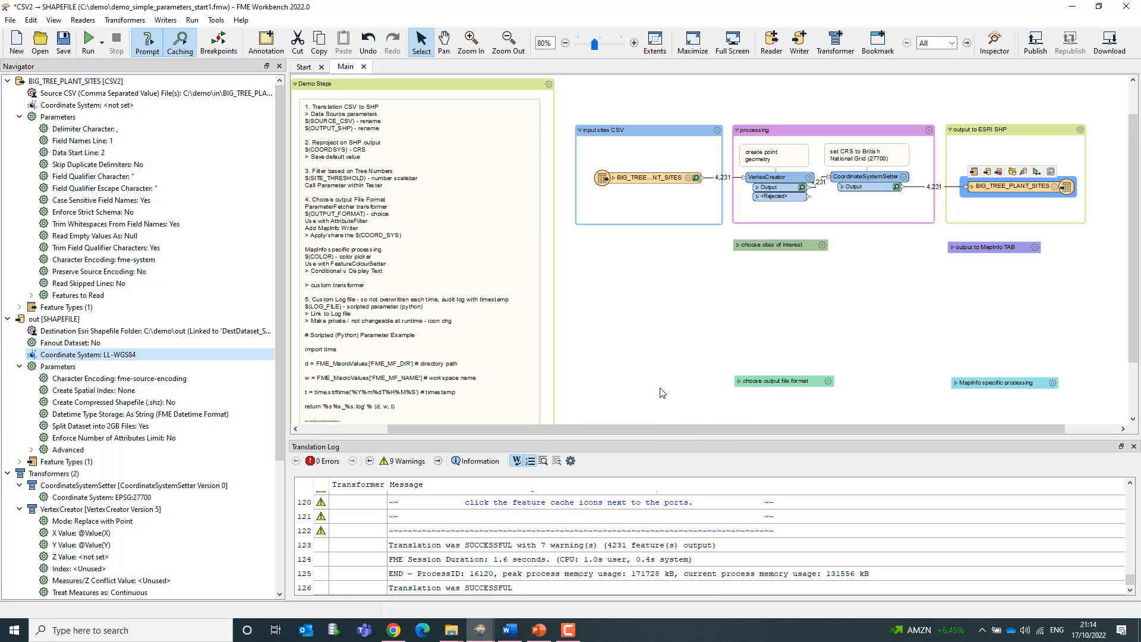
# Step: Rerun the entire workspace with the prompted source file and destination folder to write the reprojected shapefile
pyautogui.click(103, 51)
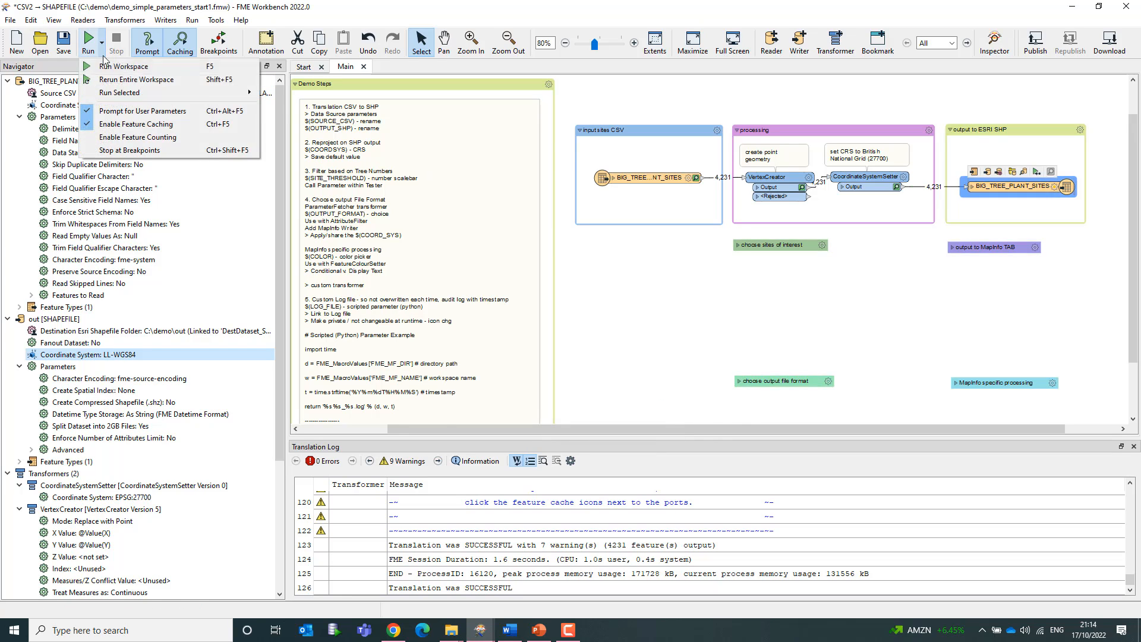
pyautogui.click(135, 83)
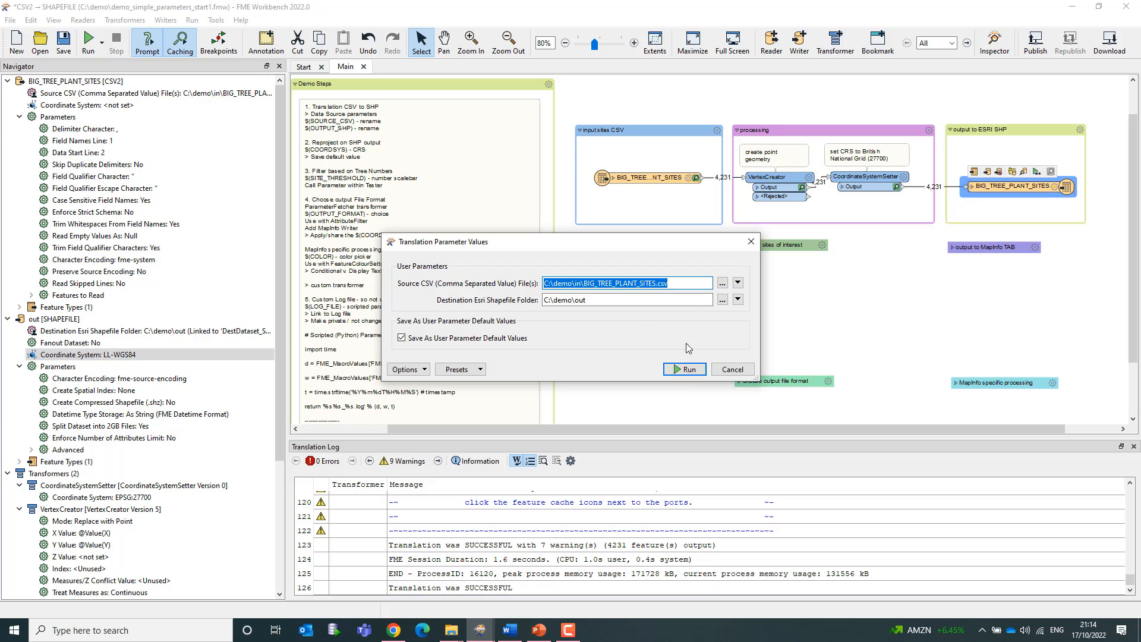
pyautogui.click(686, 370)
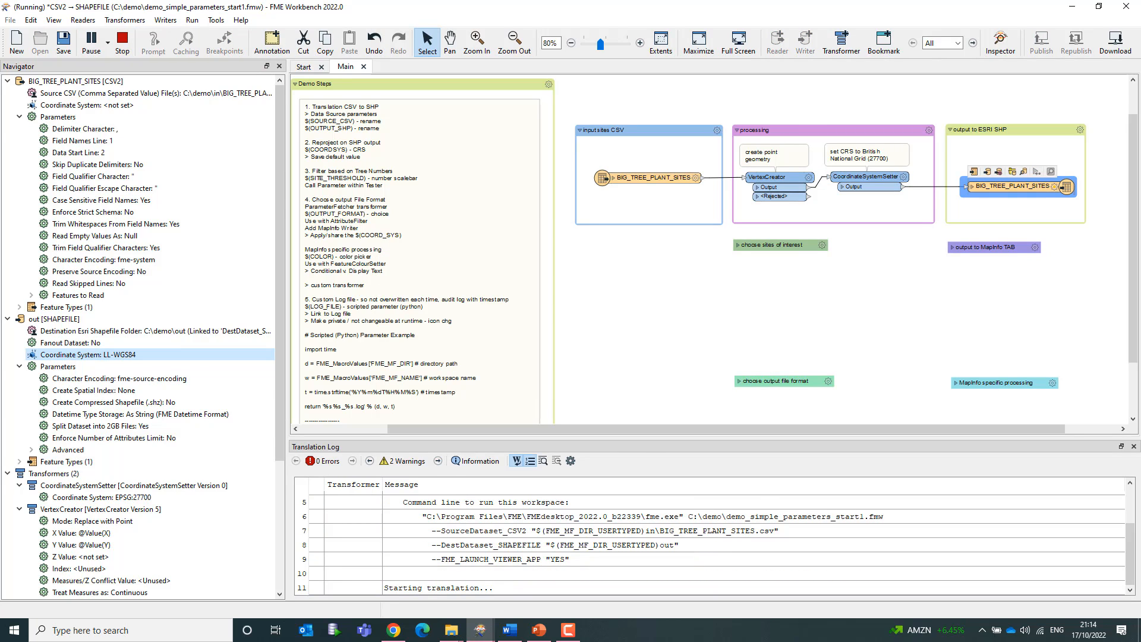
# Step: View the written shapefile in FME Data Inspector, check one point's coordinate system, and return to the workspace
pyautogui.hotkey('alt', 'Tab')
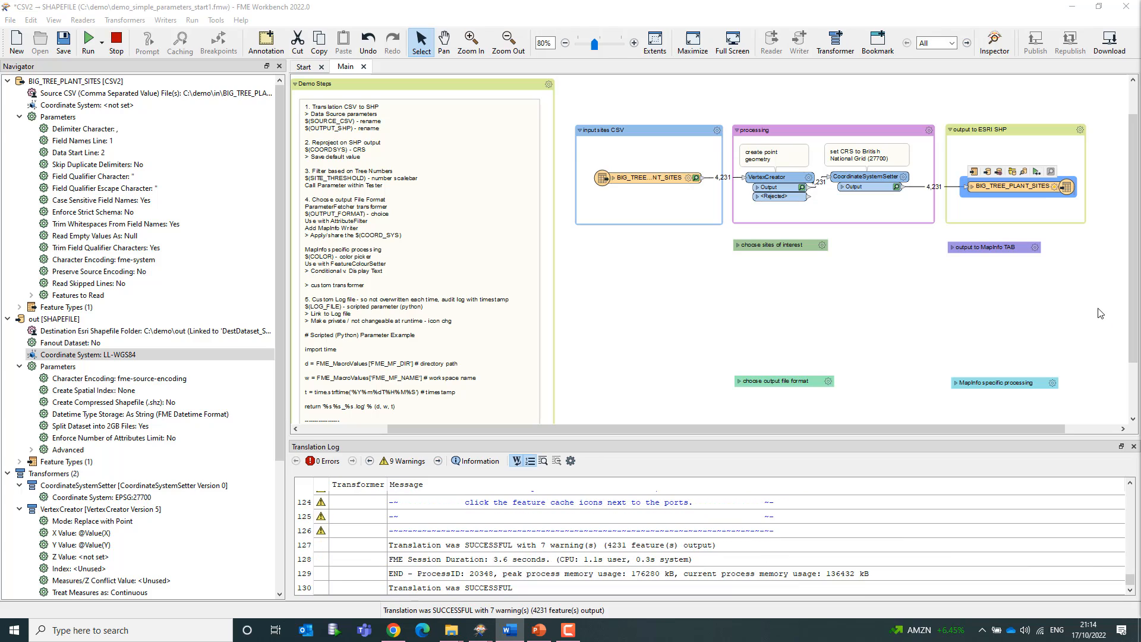
pyautogui.click(1025, 173)
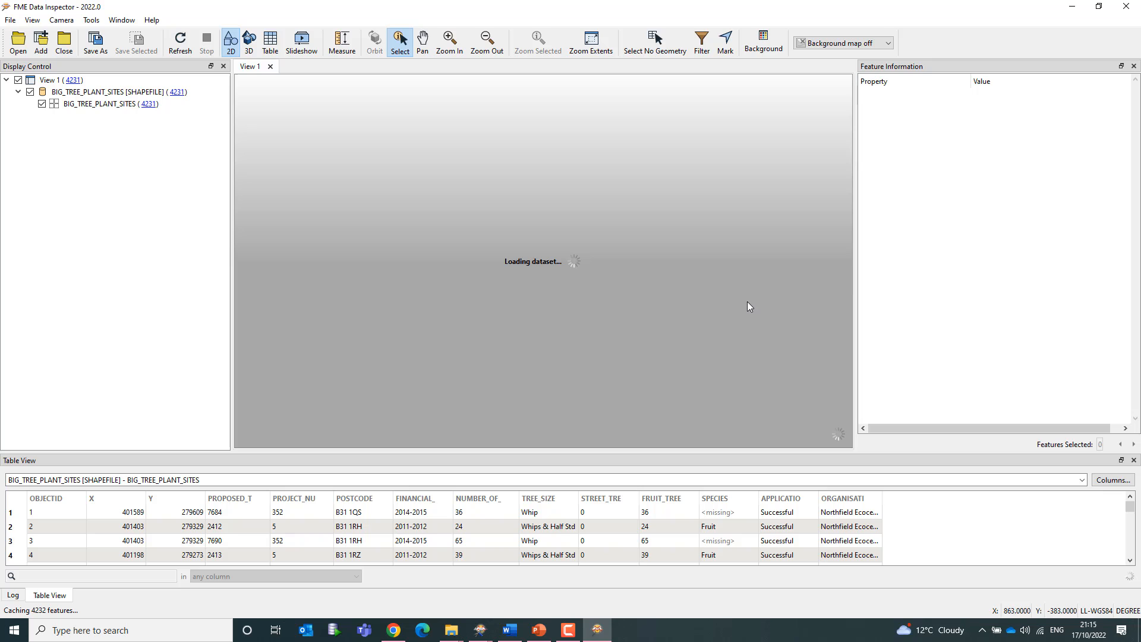
pyautogui.click(711, 335)
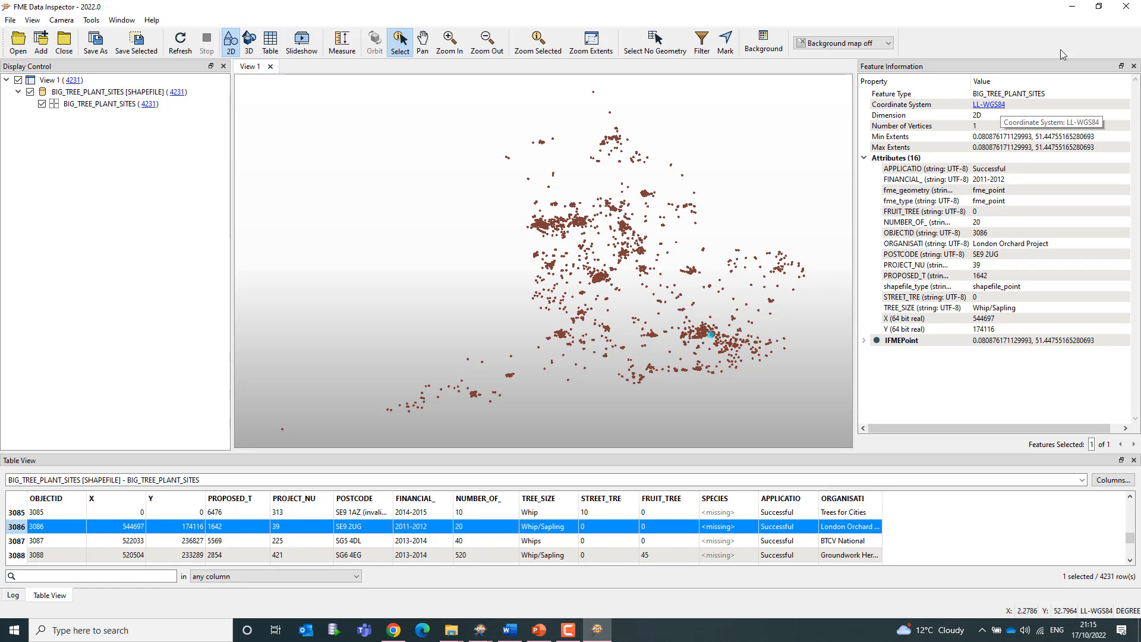
pyautogui.click(1073, 7)
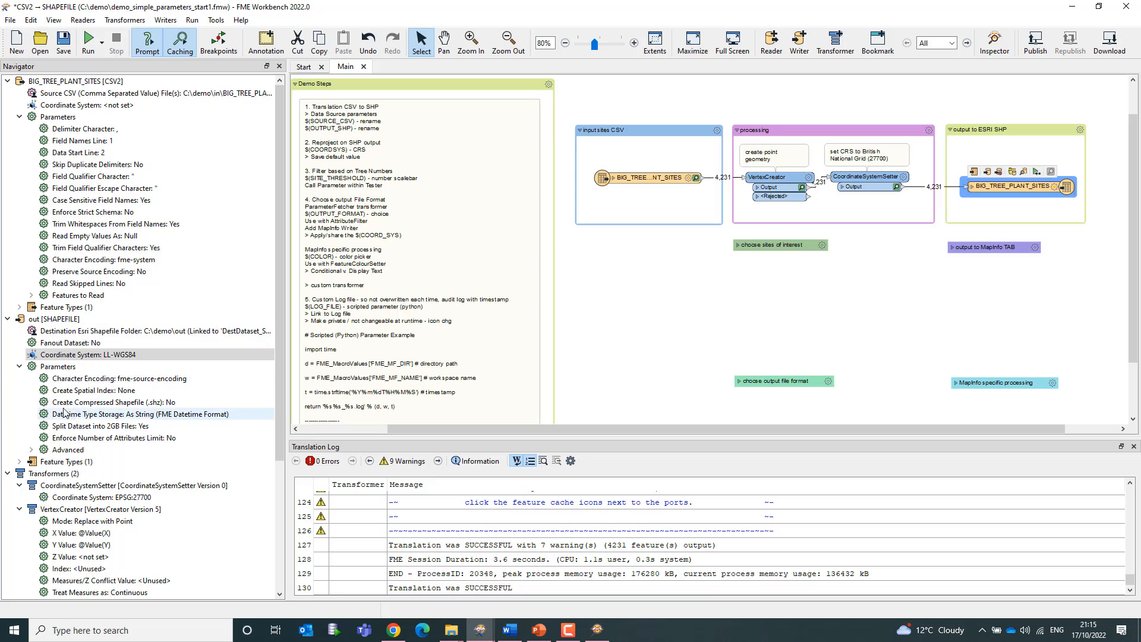
# Step: Create a published user parameter COORDSYS from the shapefile writer's coordinate system, with default value LL-WGS84
pyautogui.rightClick(81, 356)
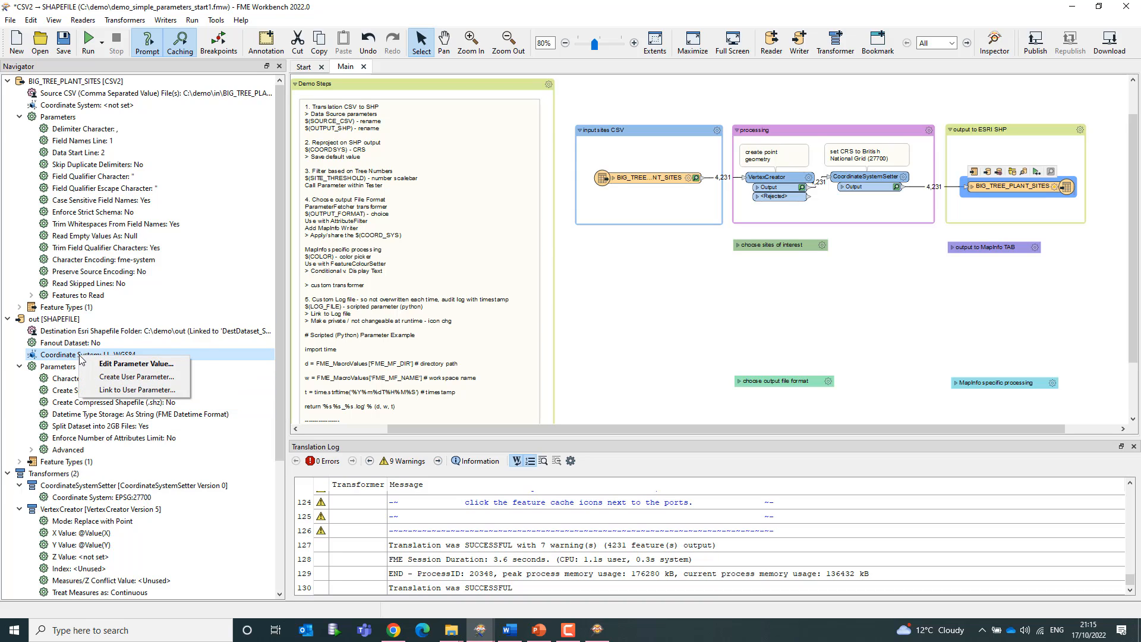
pyautogui.click(107, 377)
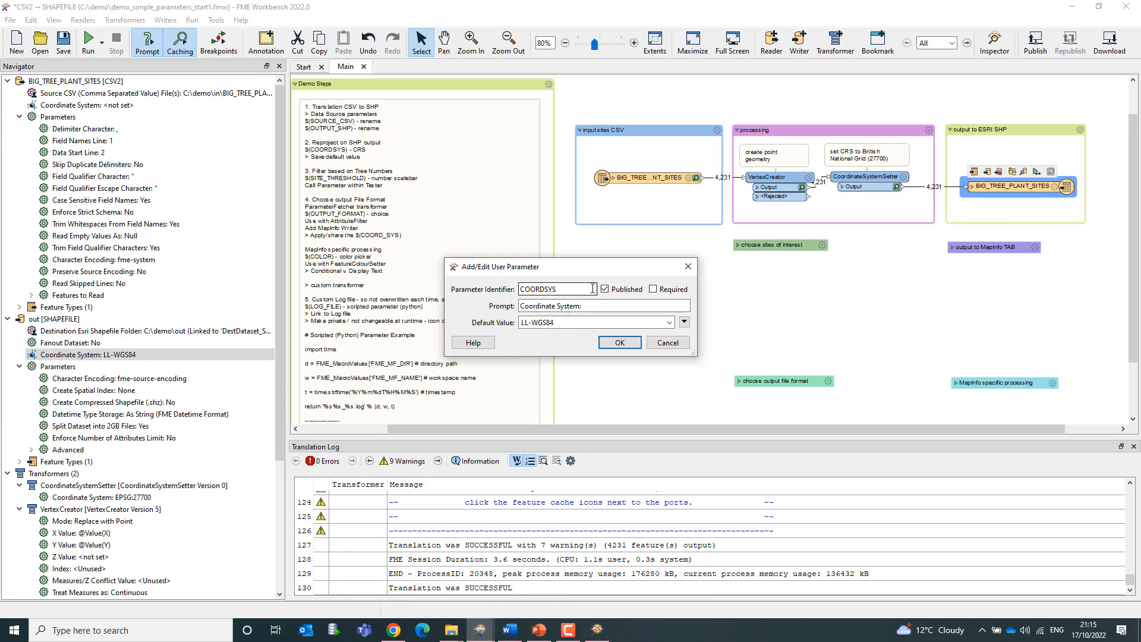
pyautogui.click(619, 343)
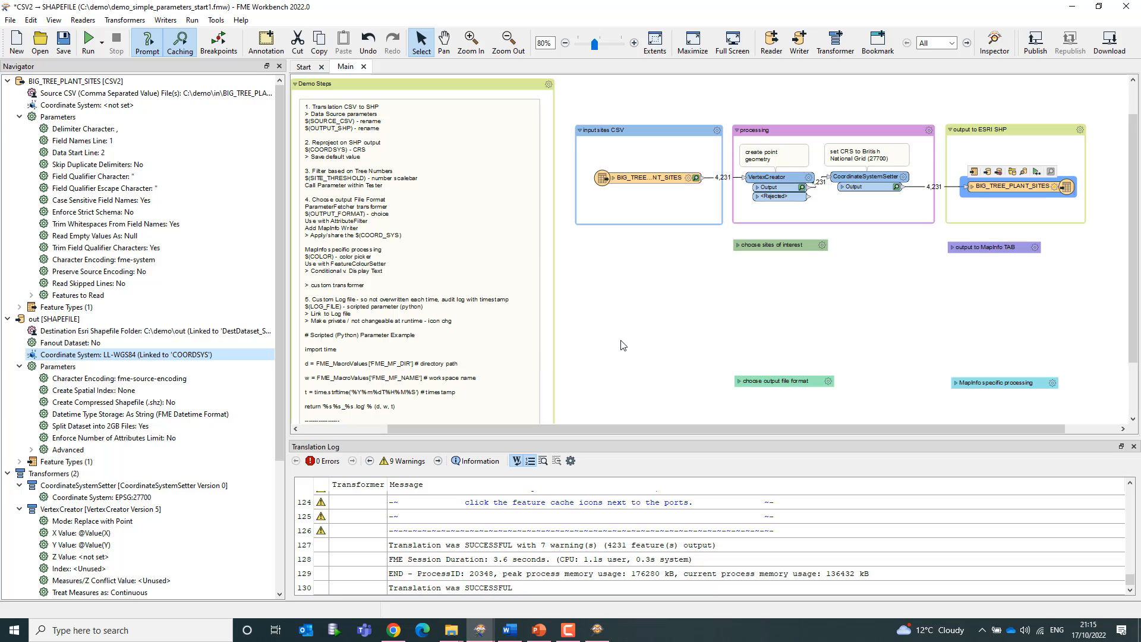
# Step: Rerun the entire workspace with the Coordinate System parameter set to EPSG:27700 and saved as the default value
pyautogui.click(103, 43)
pyautogui.click(112, 71)
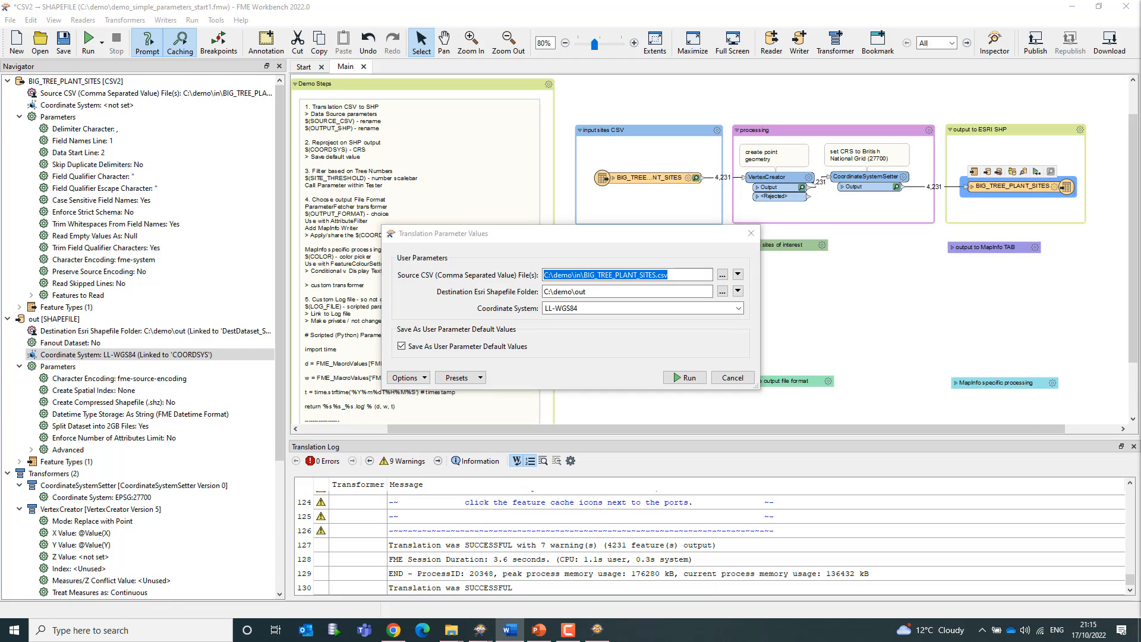
pyautogui.click(739, 308)
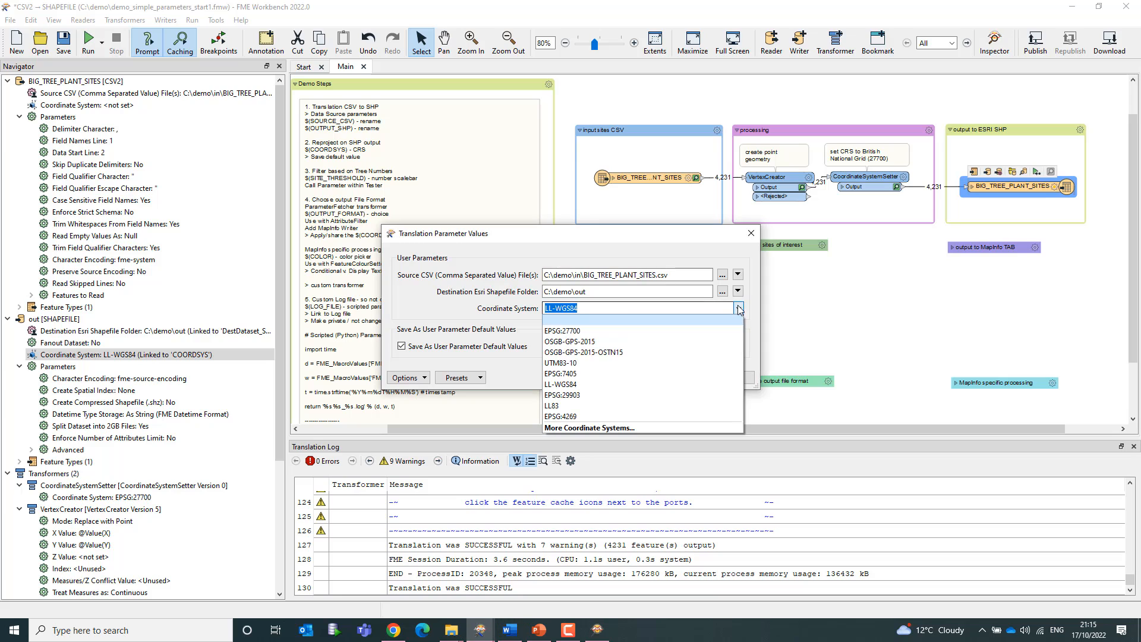
pyautogui.click(724, 331)
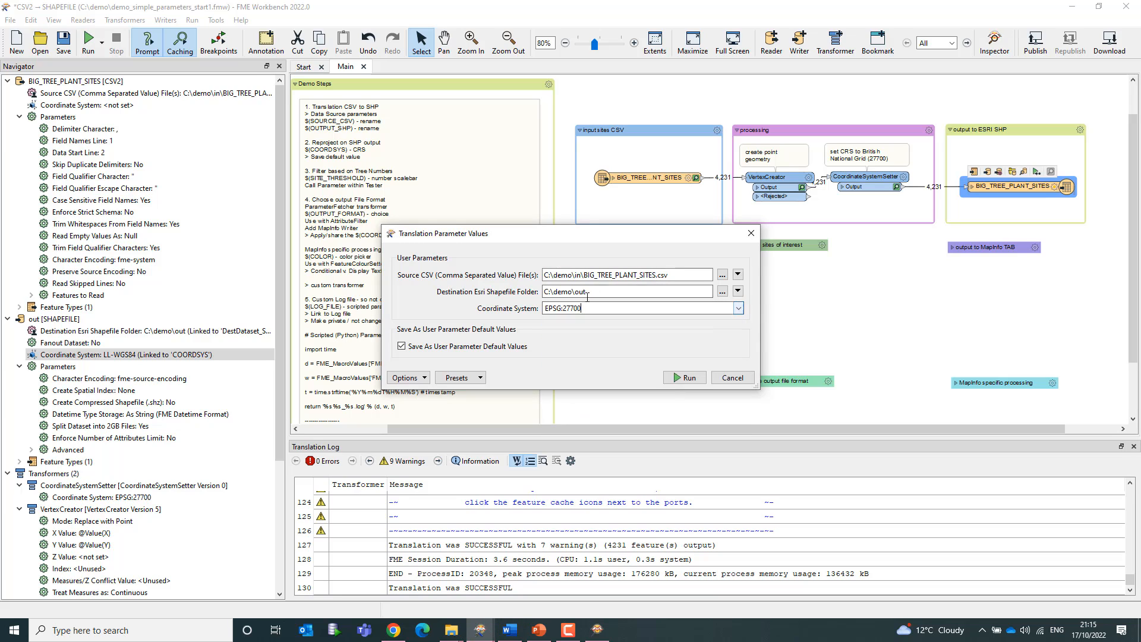
pyautogui.click(684, 380)
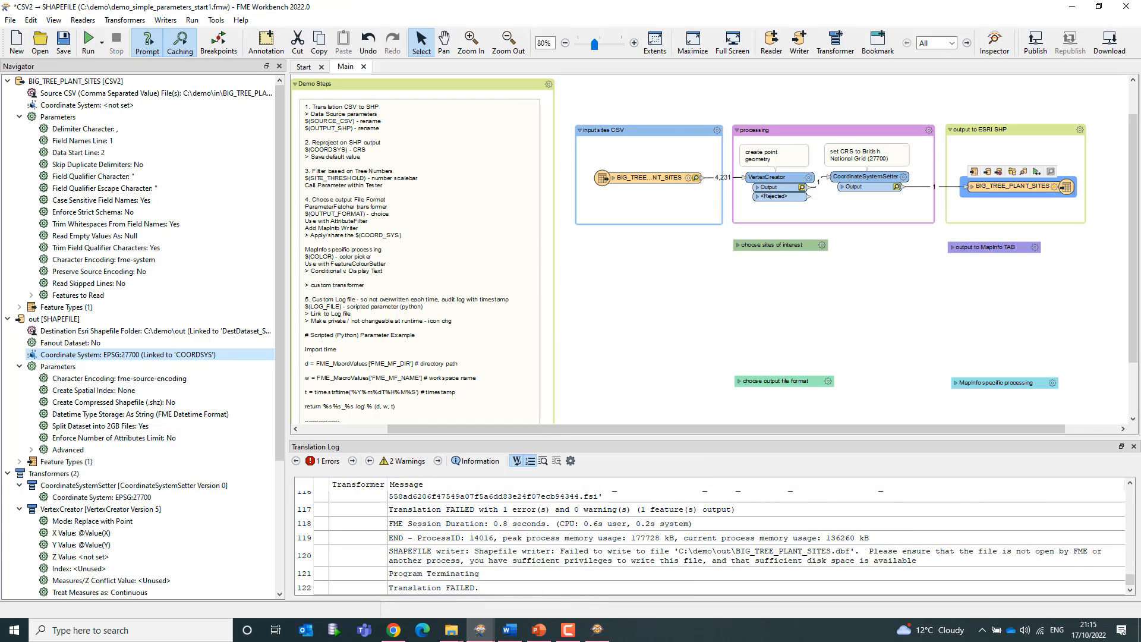
# Step: Open the user parameters manager for the workspace and move the Coordinate System parameter to the start of the parameter order
pyautogui.hotkey('alt', 'Tab')
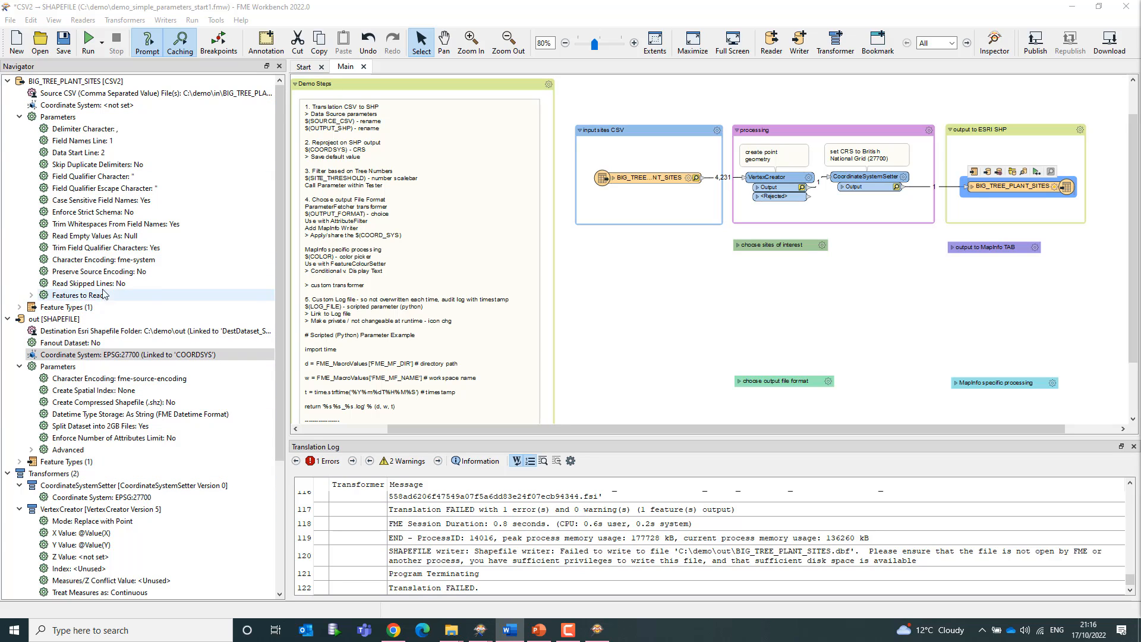
pyautogui.scroll(-1, 130, 281)
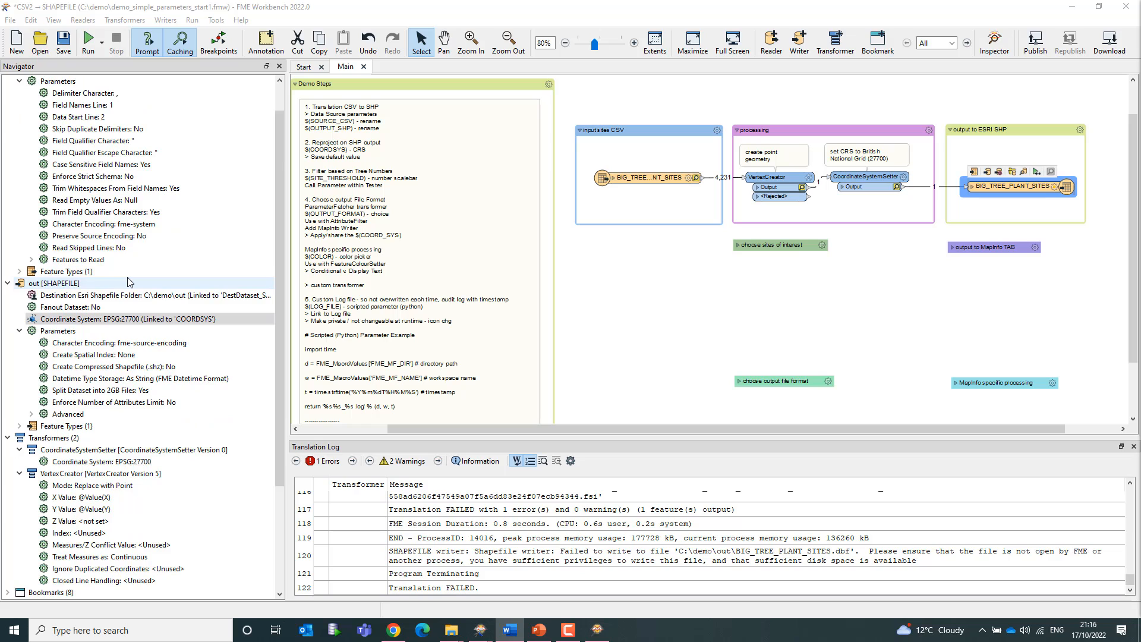
pyautogui.scroll(-4, 130, 282)
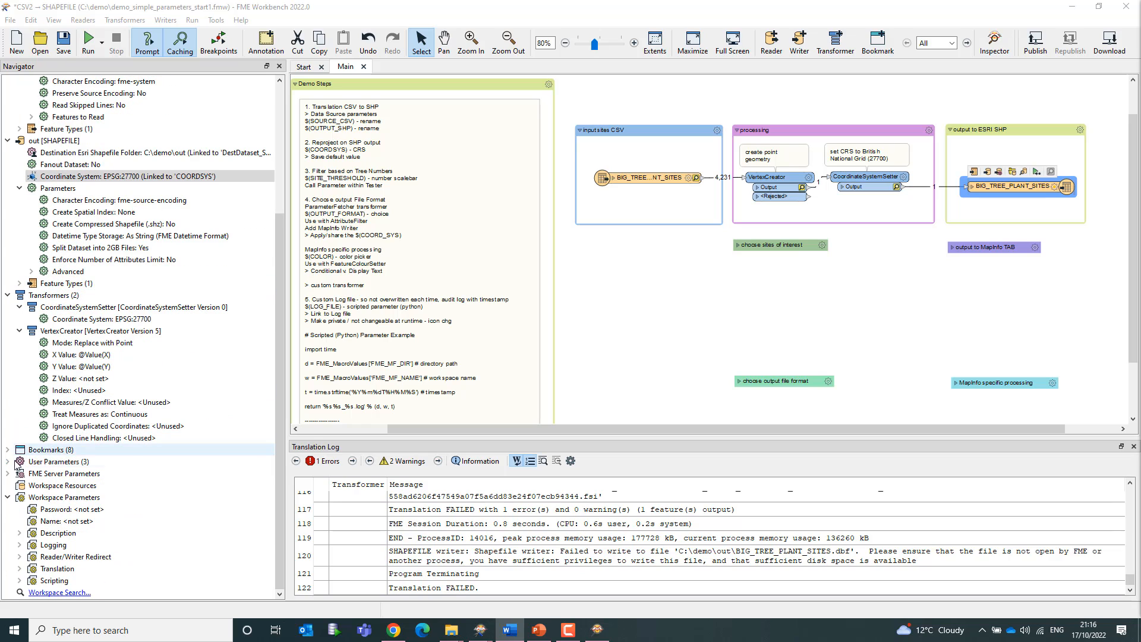
pyautogui.click(8, 462)
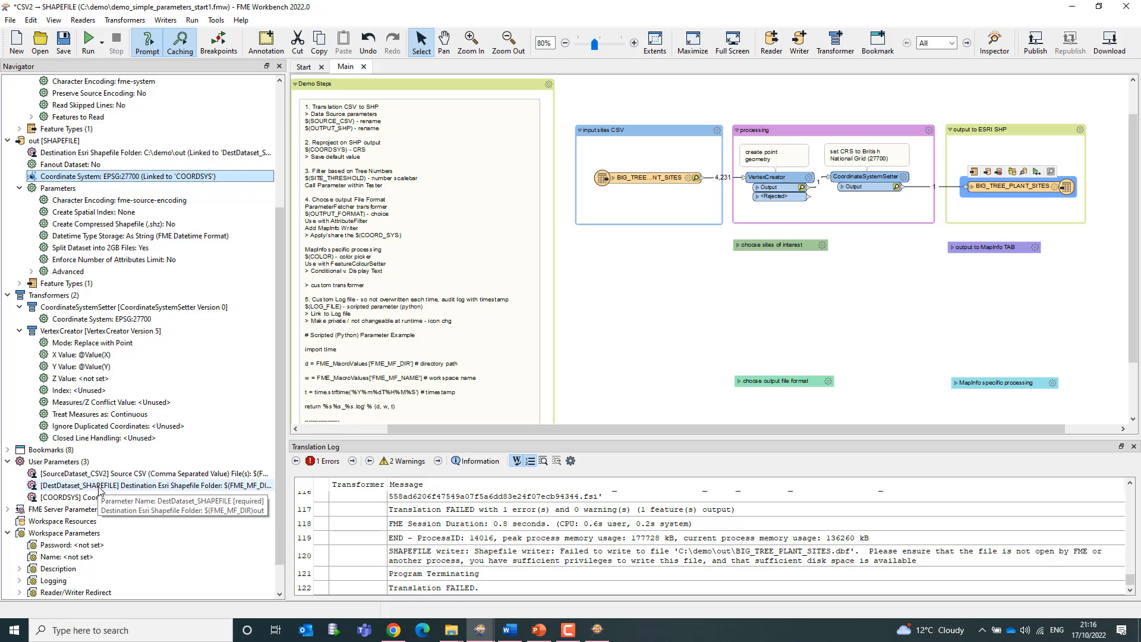
pyautogui.rightClick(74, 463)
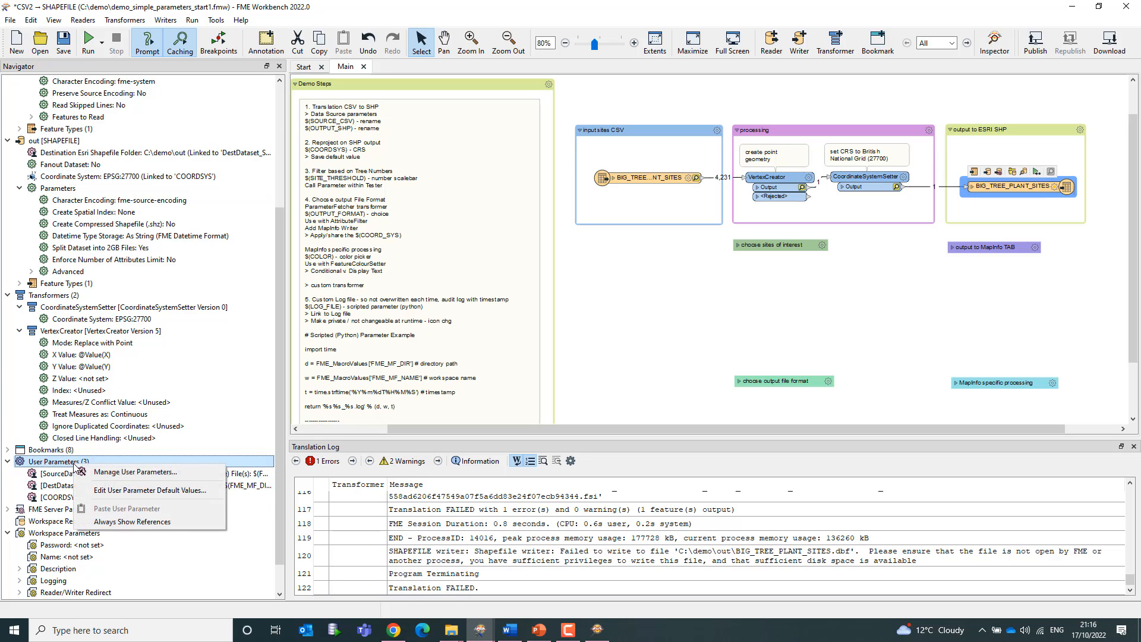
pyautogui.click(115, 473)
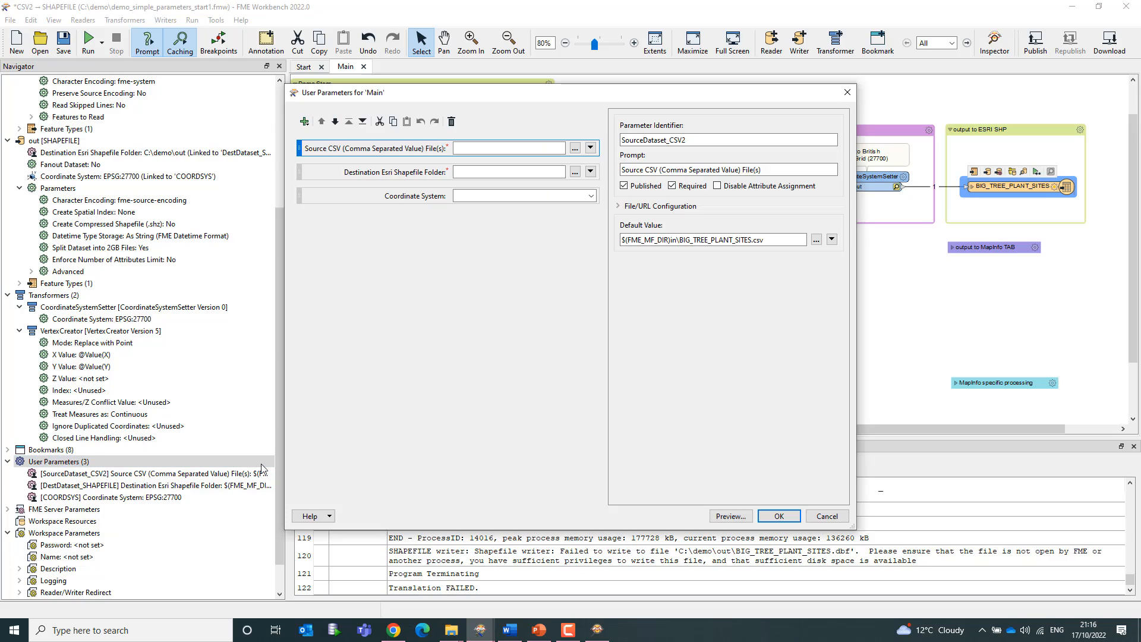
pyautogui.moveTo(517, 87); pyautogui.dragTo(517, 196)
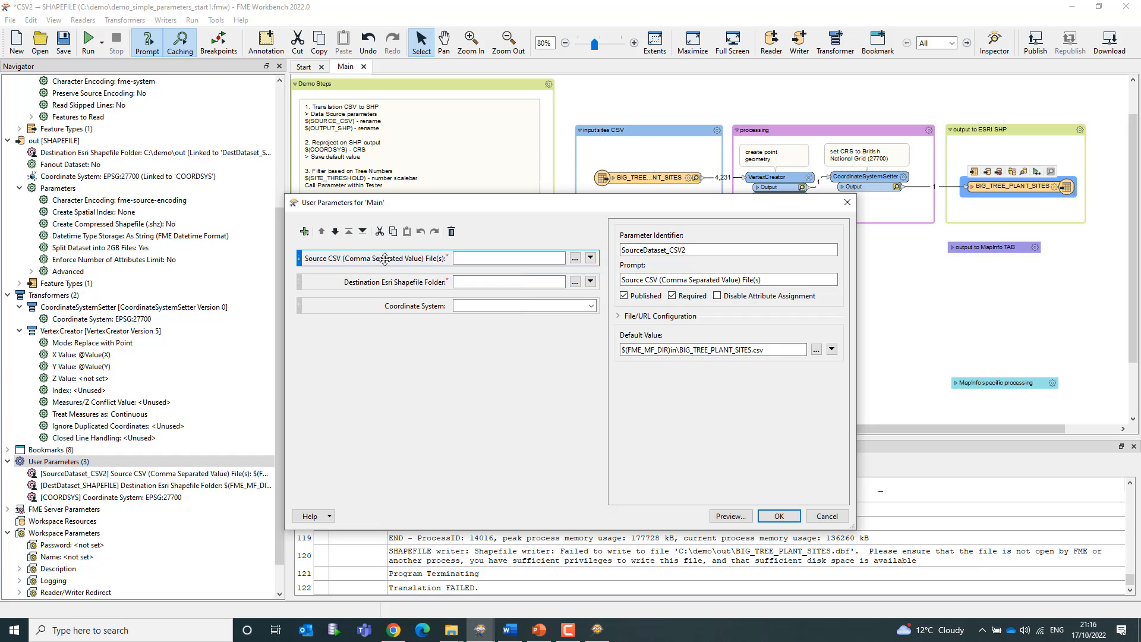
pyautogui.click(386, 283)
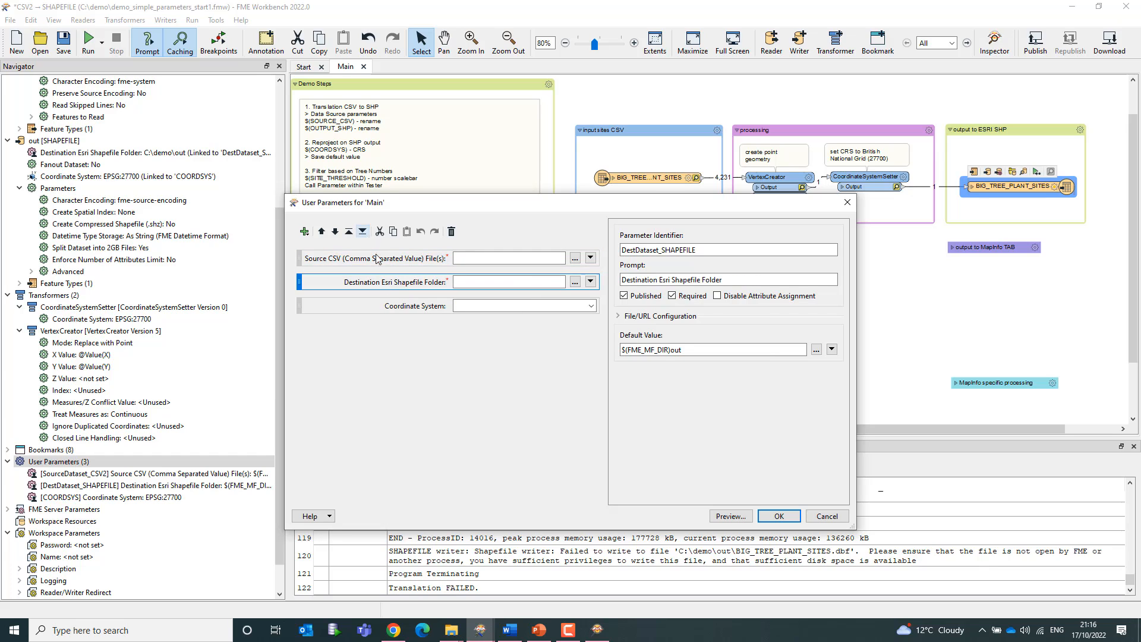
pyautogui.click(415, 306)
pyautogui.click(349, 231)
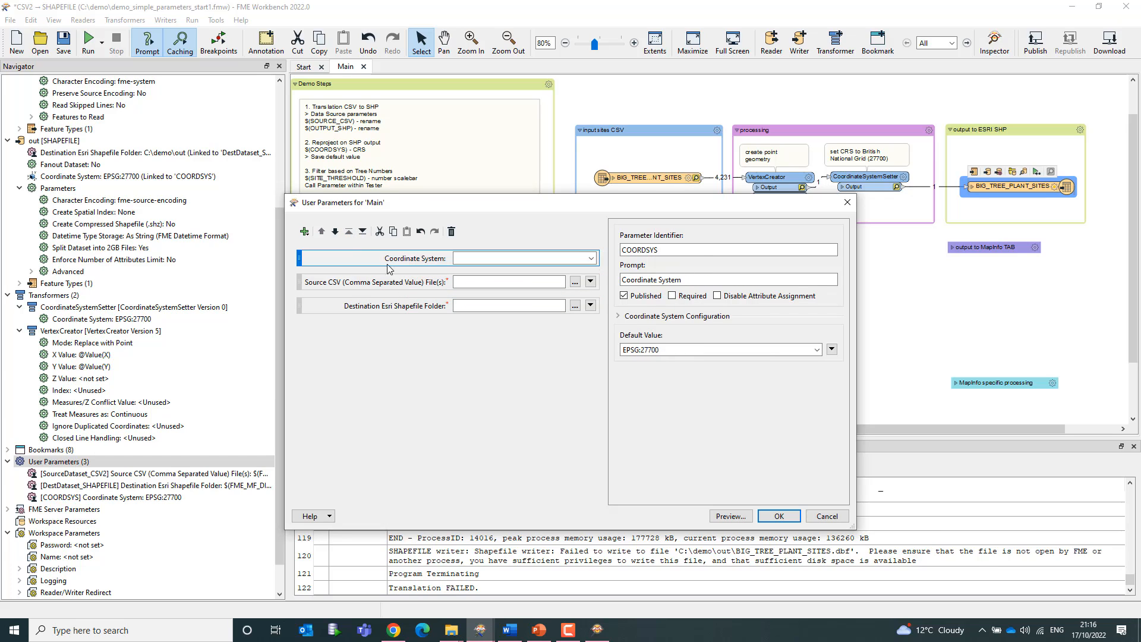
pyautogui.moveTo(424, 261)
pyautogui.mouseDown()
pyautogui.moveTo(480, 290)
pyautogui.moveTo(456, 294)
pyautogui.mouseUp()
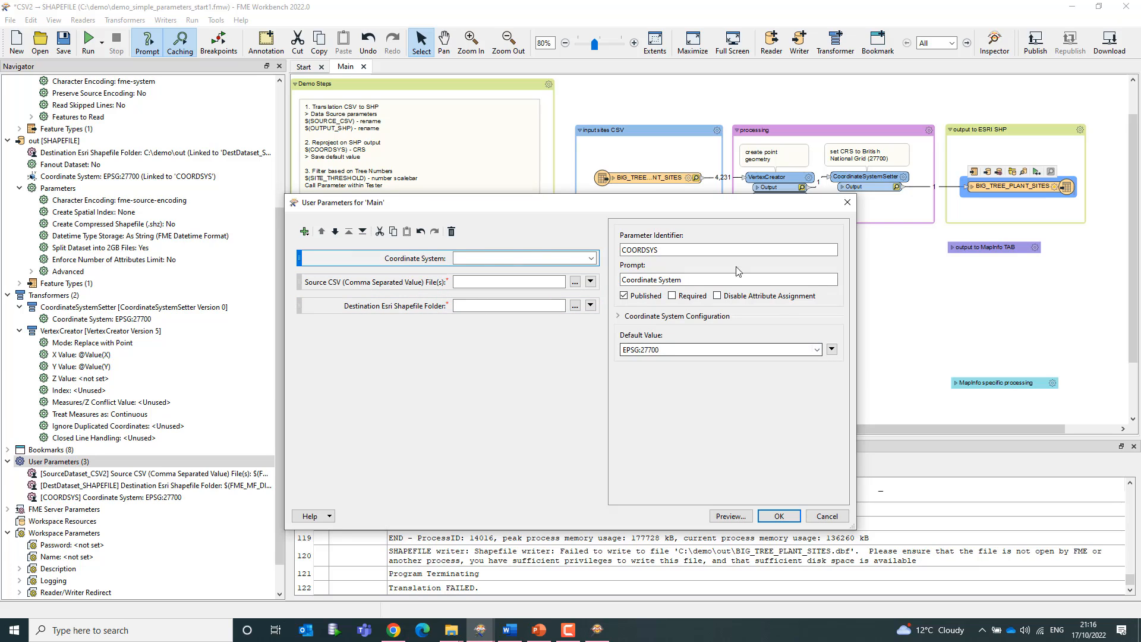
# Step: Rename the source CSV parameter's identifier to IN_CSV and shorten its prompt to "Source CSV"
pyautogui.click(410, 287)
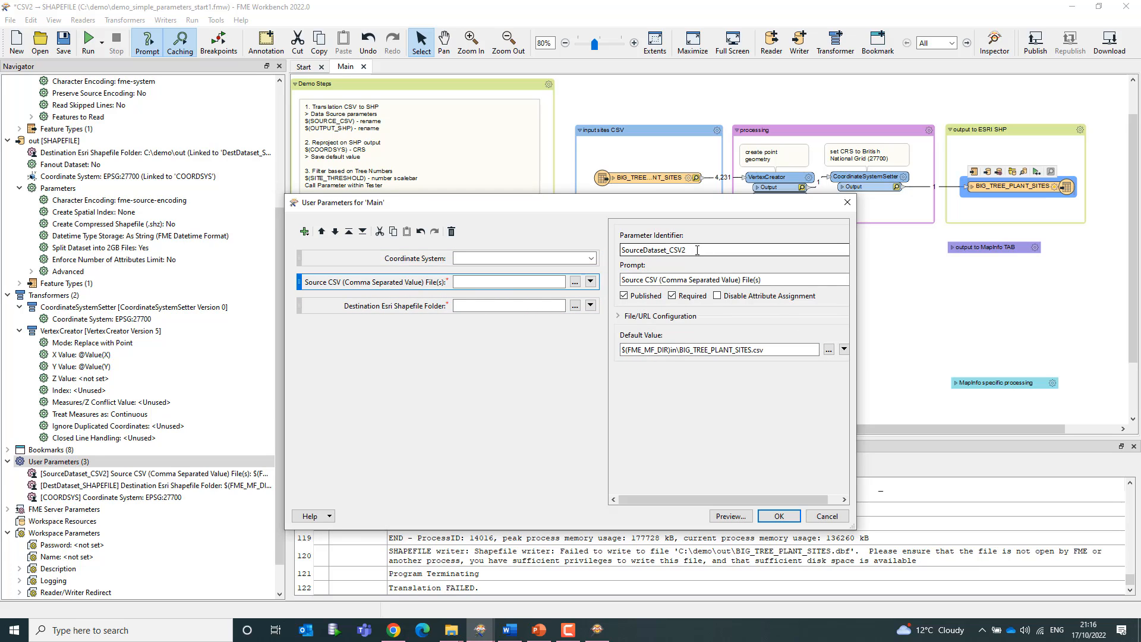
pyautogui.doubleClick(698, 250)
pyautogui.write('Sour')
pyautogui.press('BackSpace')
pyautogui.press('BackSpace')
pyautogui.press('BackSpace')
pyautogui.press('BackSpace')
pyautogui.write('IN_CSV')
pyautogui.tripleClick(661, 281)
pyautogui.moveTo(660, 280); pyautogui.dragTo(786, 280)
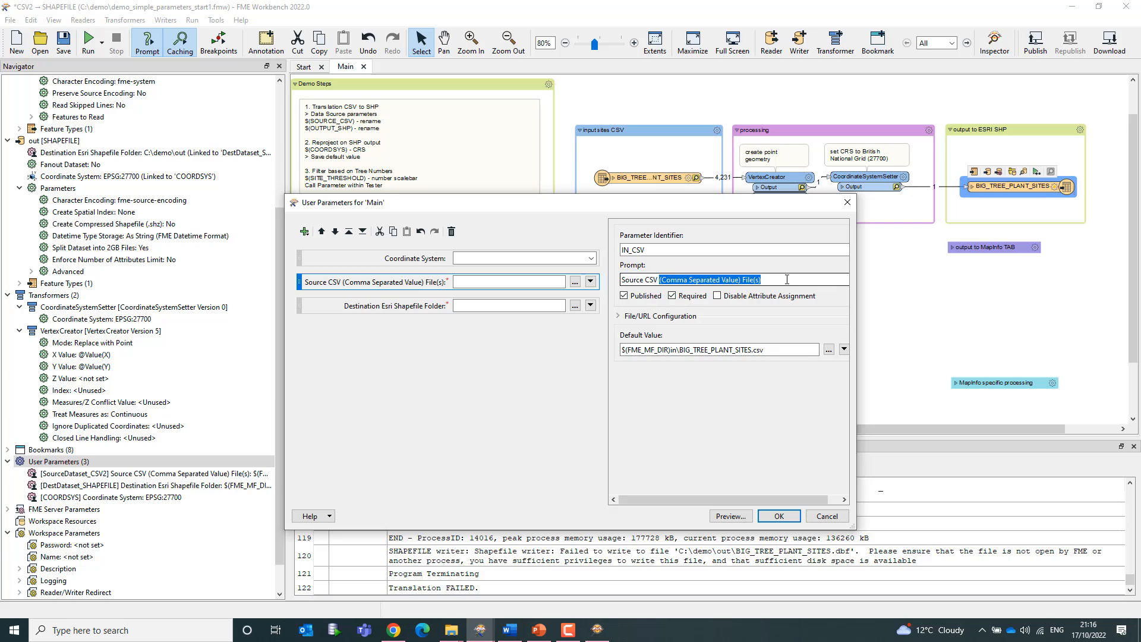
pyautogui.press('BackSpace')
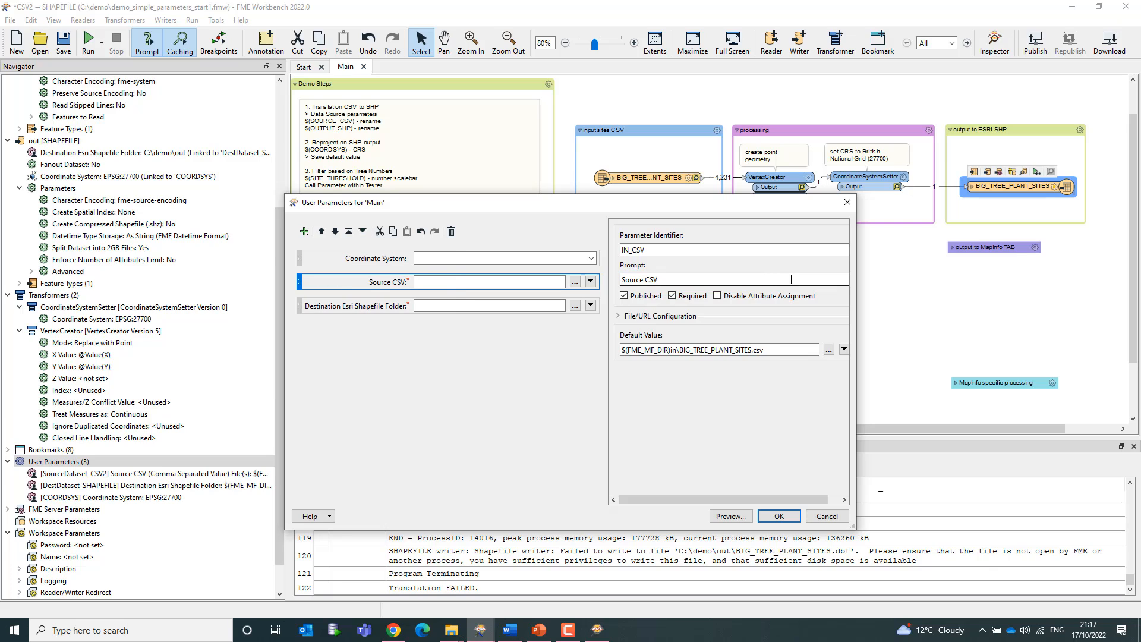
# Step: Rename the destination shapefile parameter's identifier to OUT_SHP, set its prompt to "Destination SHP", and save the parameter changes
pyautogui.click(383, 309)
pyautogui.moveTo(622, 250); pyautogui.dragTo(700, 251)
pyautogui.write('OUT_SHP')
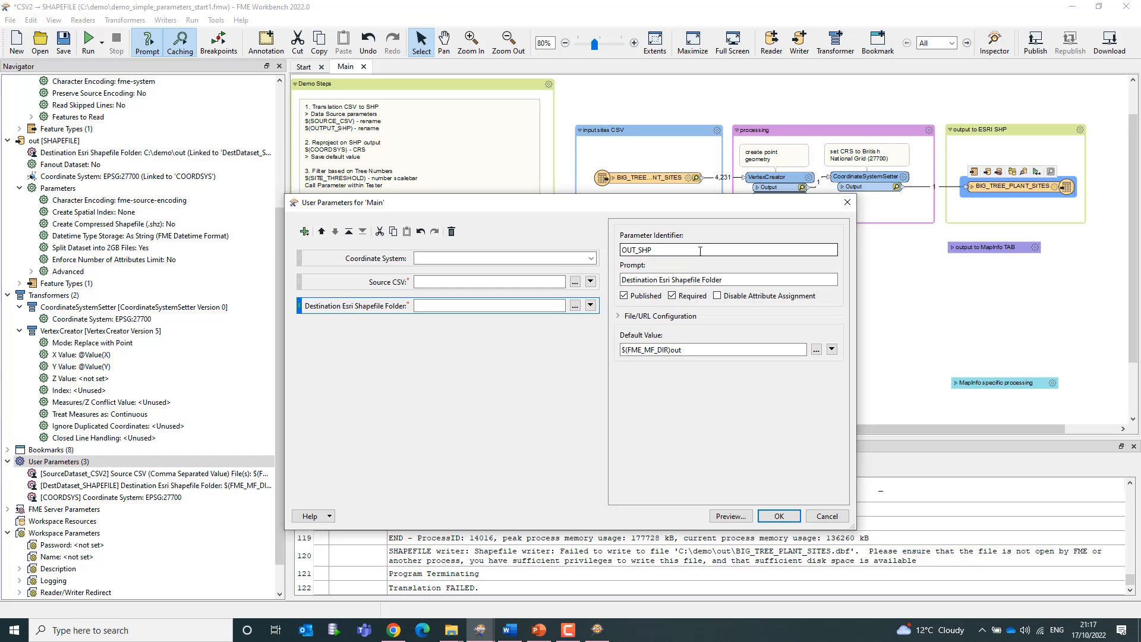
pyautogui.tripleClick(662, 281)
pyautogui.click(660, 280)
pyautogui.hotkey('shift', 'Home')
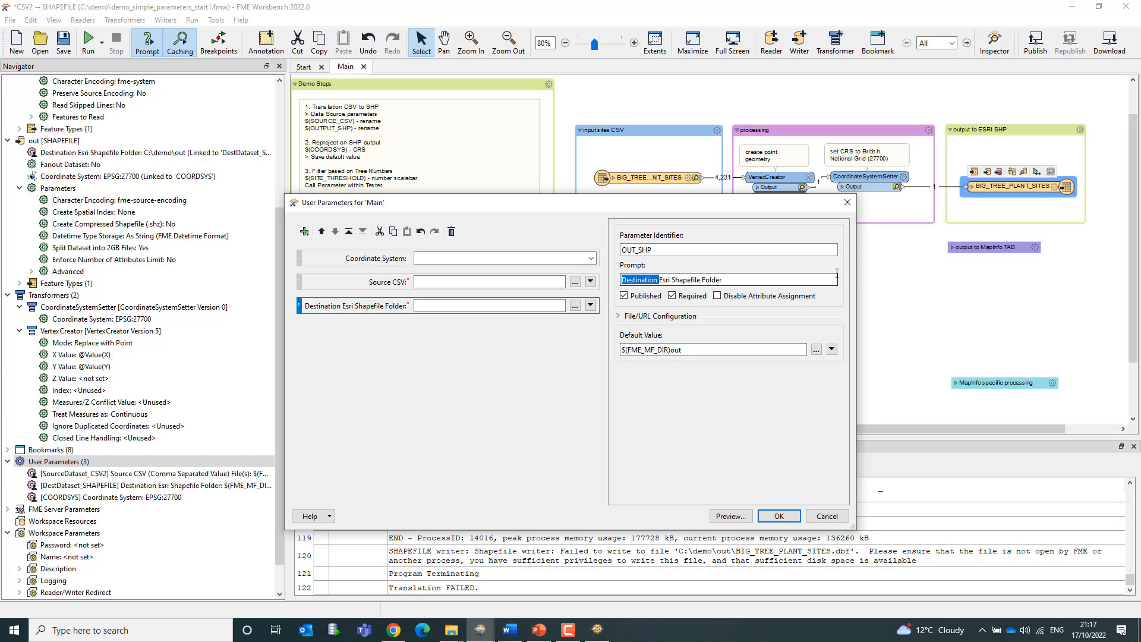
pyautogui.moveTo(660, 277); pyautogui.dragTo(789, 275)
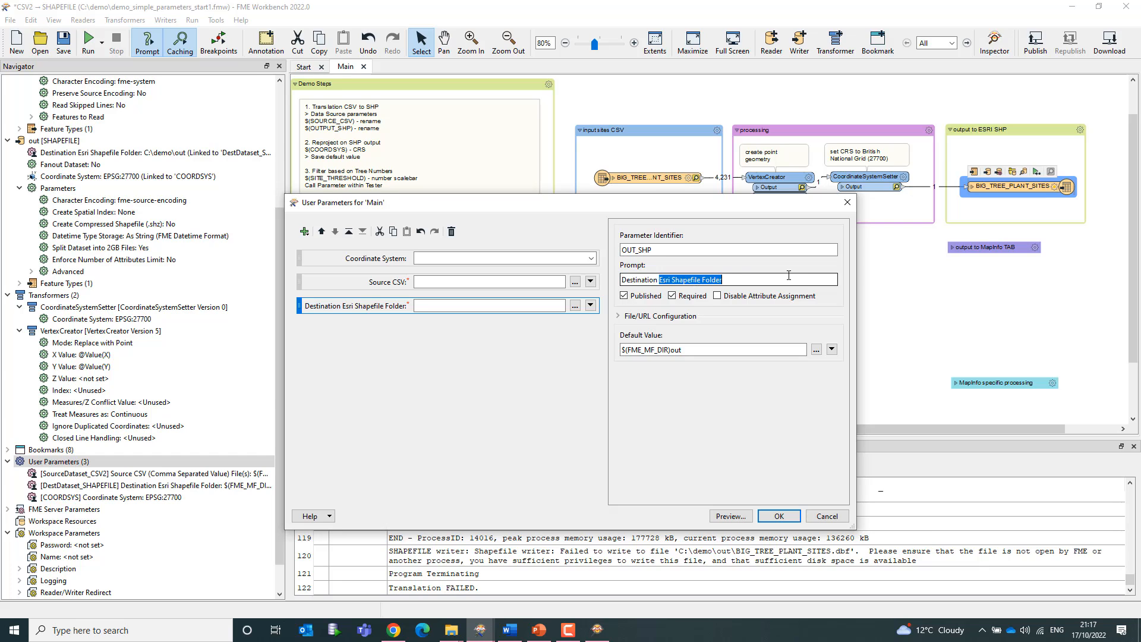
pyautogui.write('SHP')
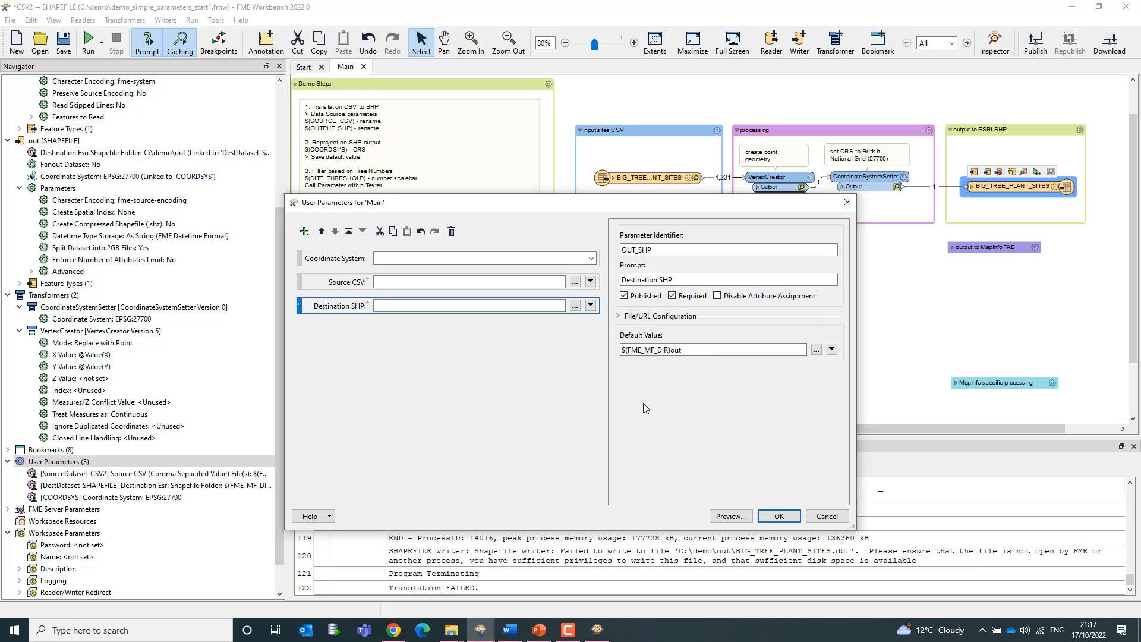
pyautogui.click(777, 517)
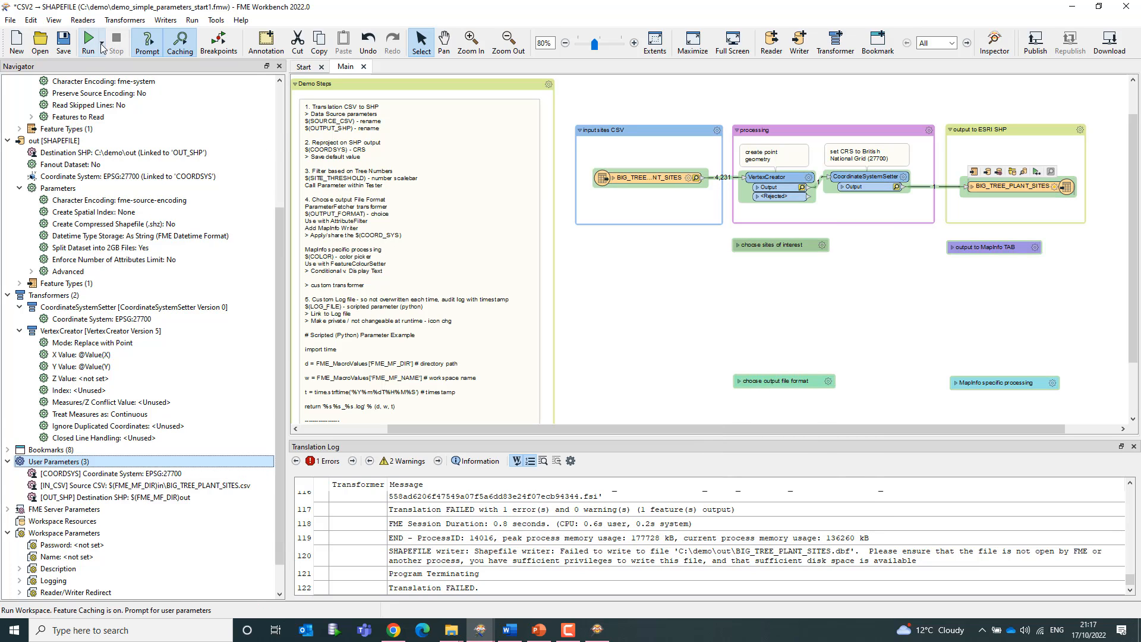
# Step: Check the order and wording of the parameter prompts at run time, without running the workspace
pyautogui.click(102, 46)
pyautogui.click(107, 76)
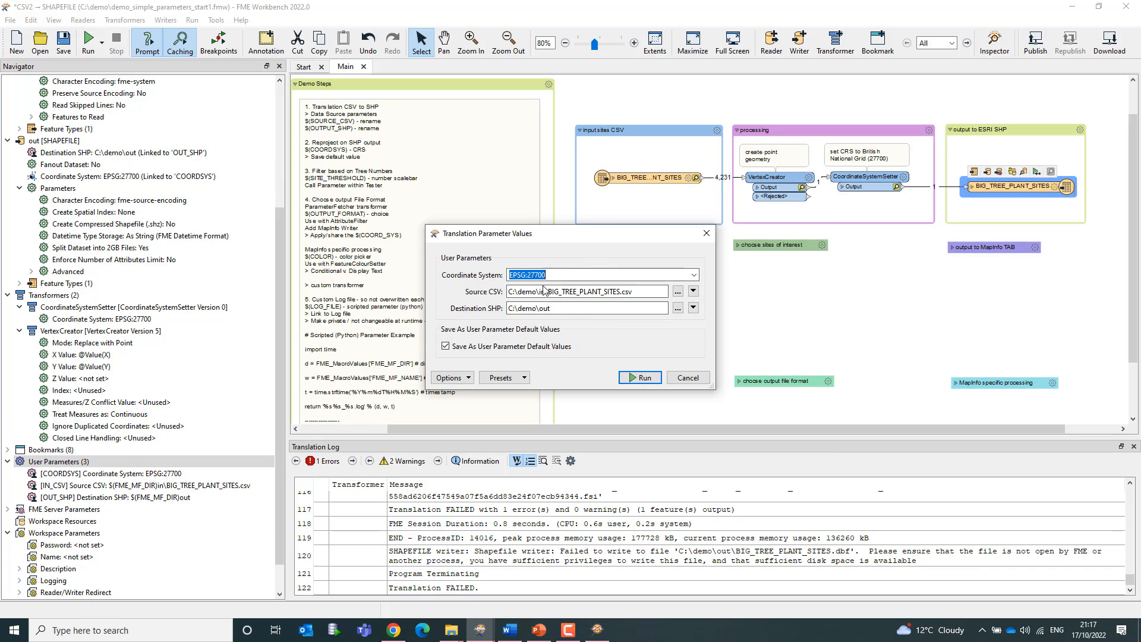
pyautogui.click(688, 378)
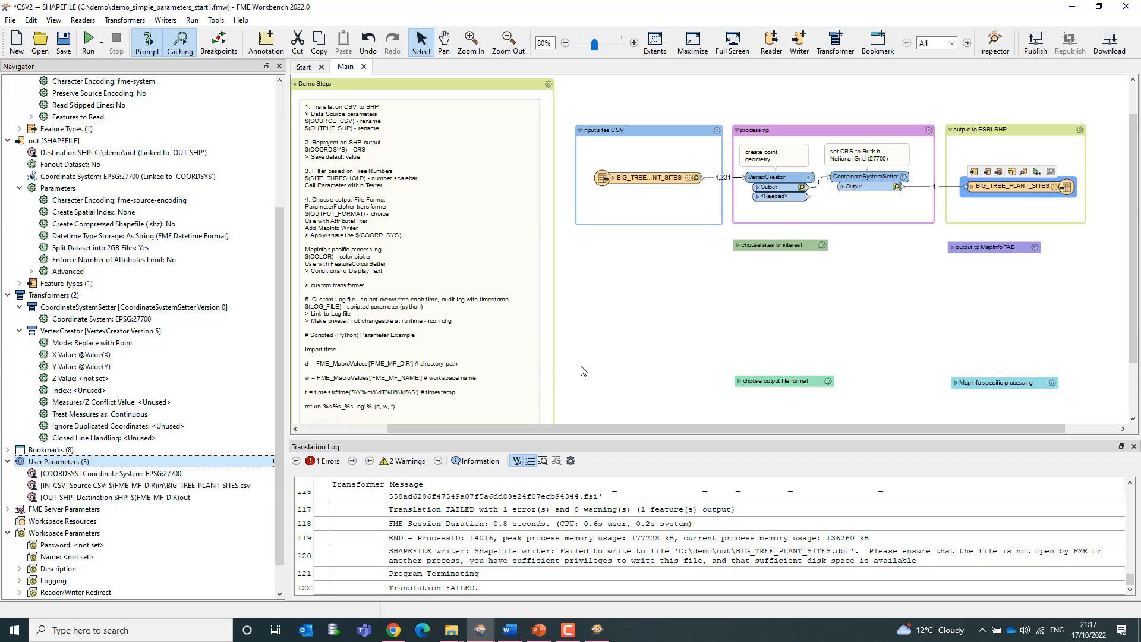
# Step: Add a Number user parameter with identifier SITE_THRESHOLD and prompt "Select Sites with More Than <N> Trees"
pyautogui.rightClick(77, 463)
pyautogui.click(112, 473)
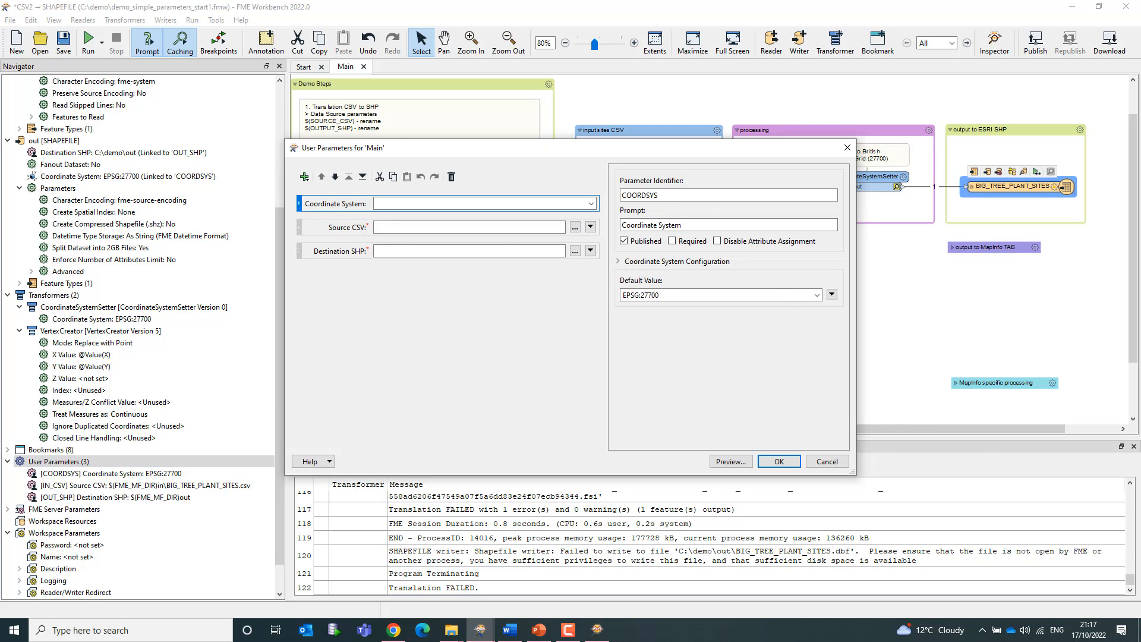
pyautogui.hotkey('alt', 'Tab')
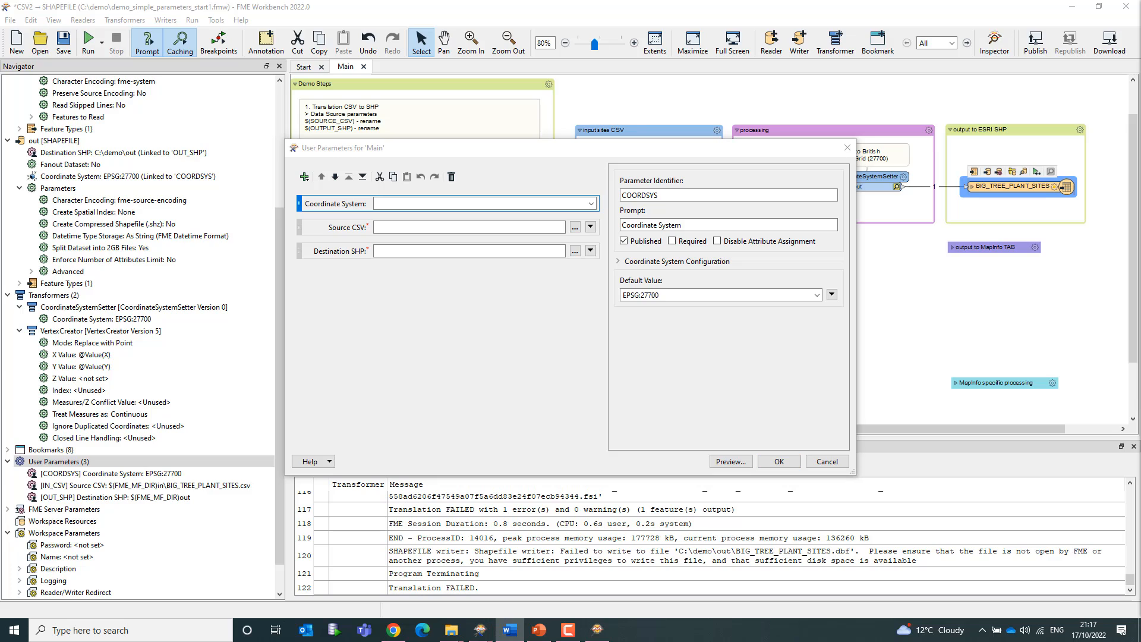
pyautogui.click(306, 180)
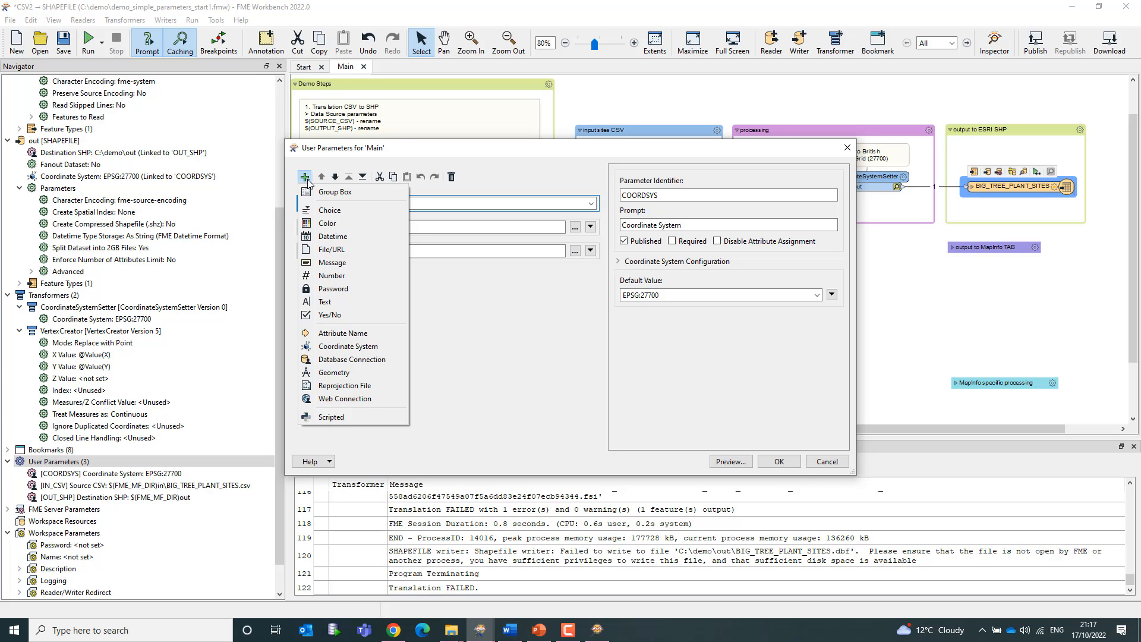
pyautogui.click(343, 274)
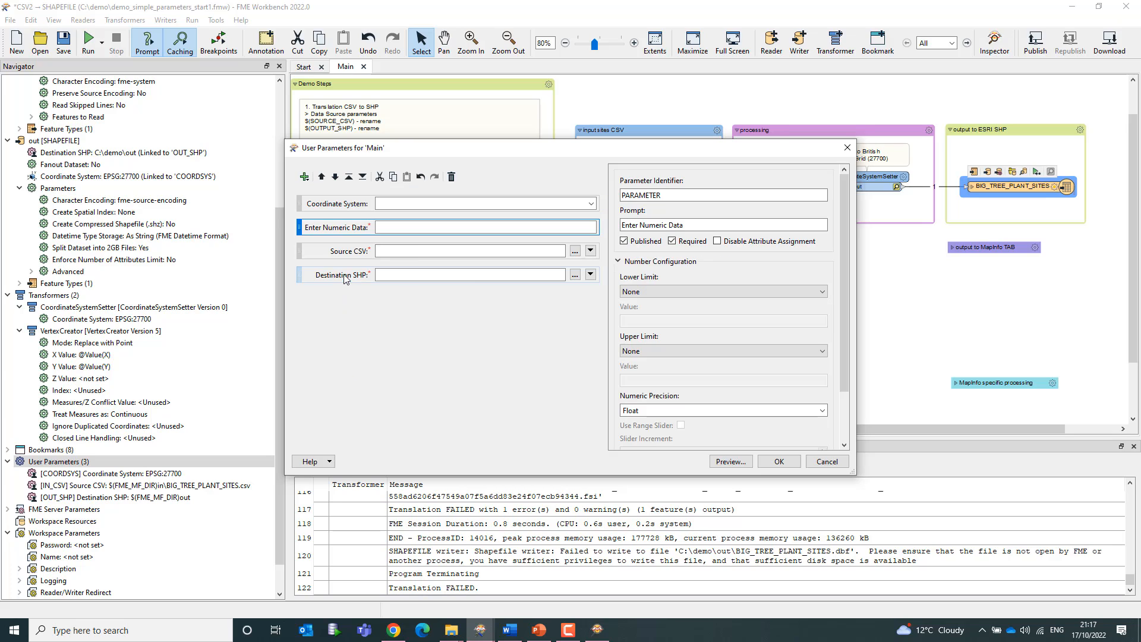
pyautogui.doubleClick(686, 196)
pyautogui.write('SITE_')
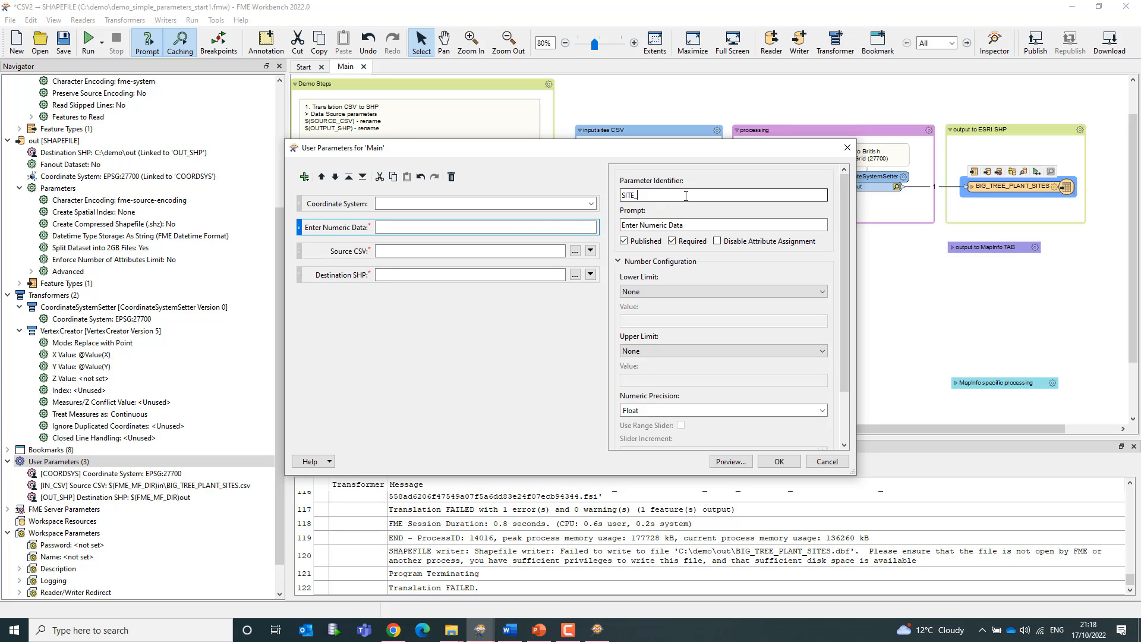
pyautogui.write('THRESHOLD')
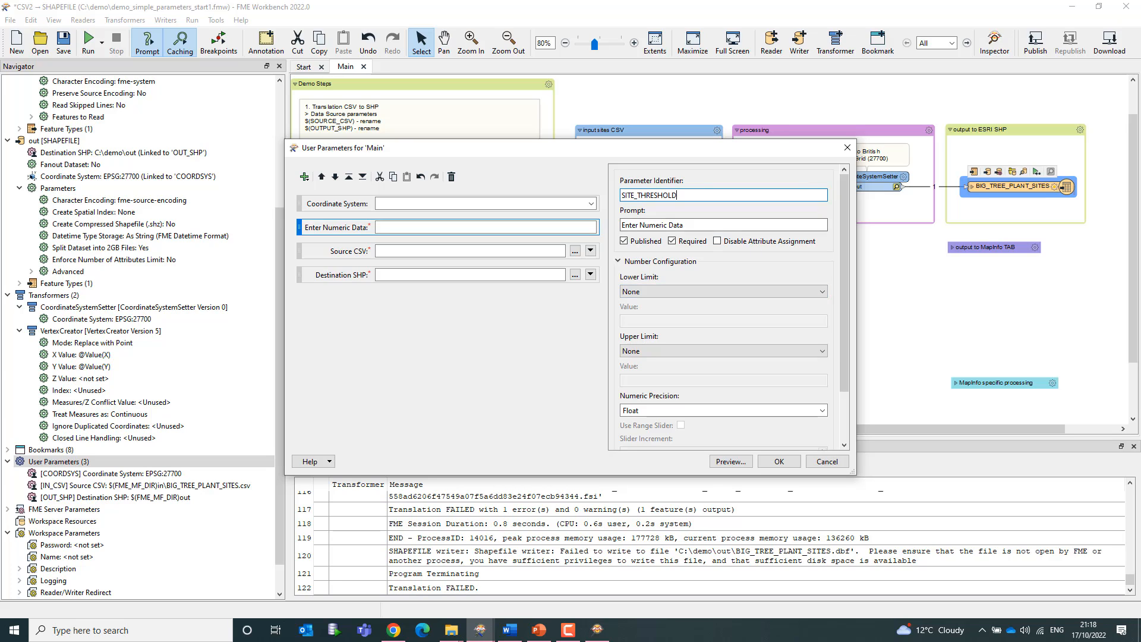
pyautogui.hotkey('alt', 'Tab')
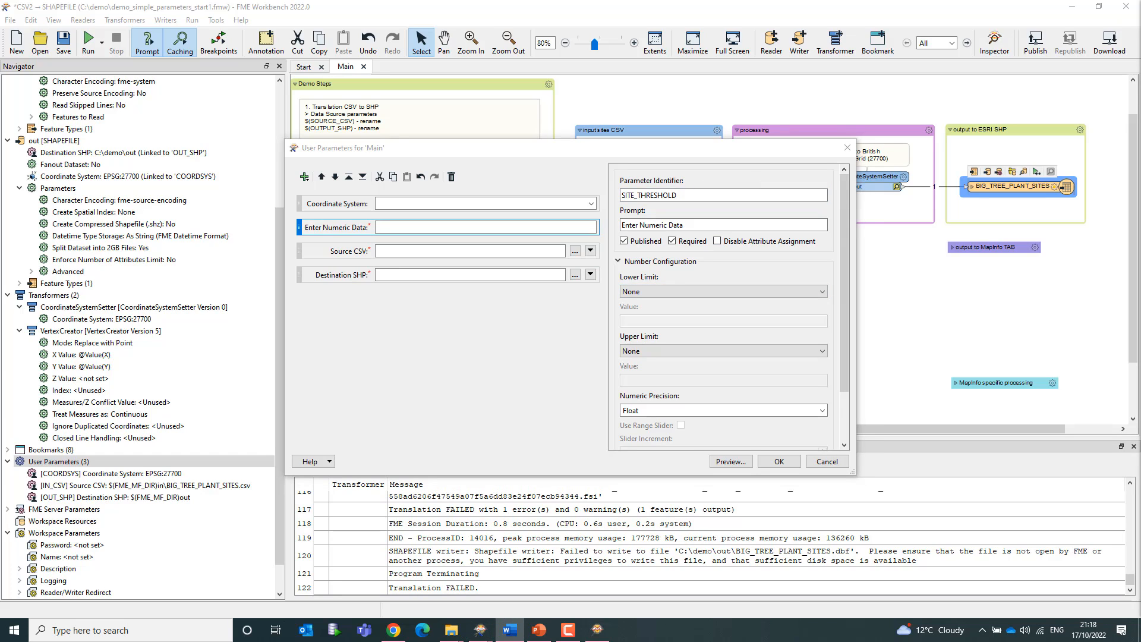
pyautogui.tripleClick(711, 224)
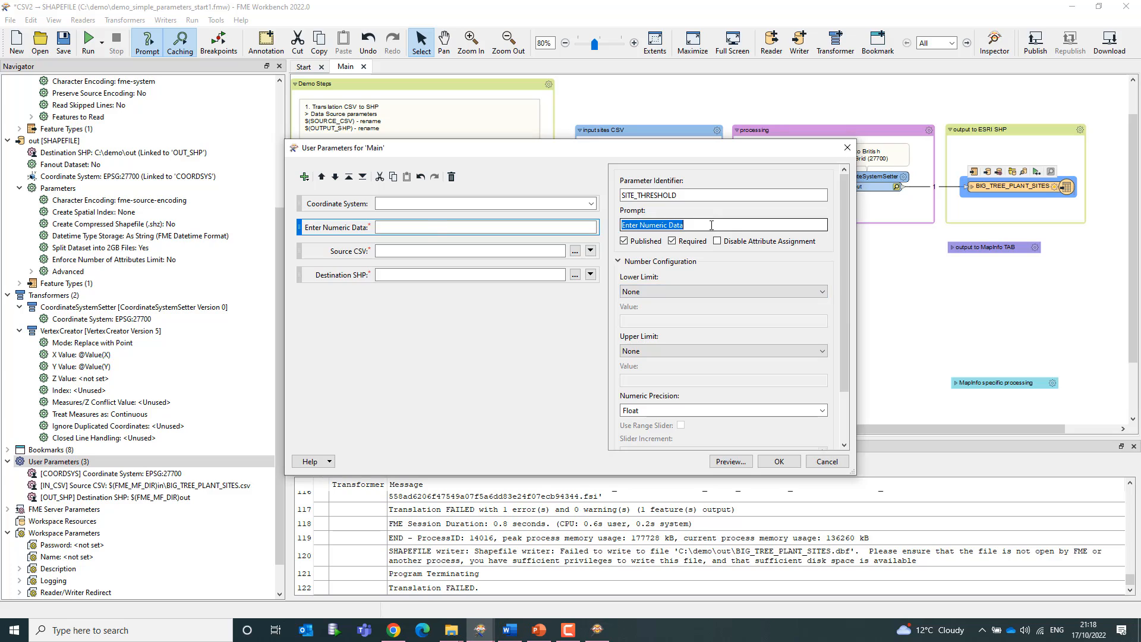
pyautogui.write('Select Sites with More Than <N> Trees')
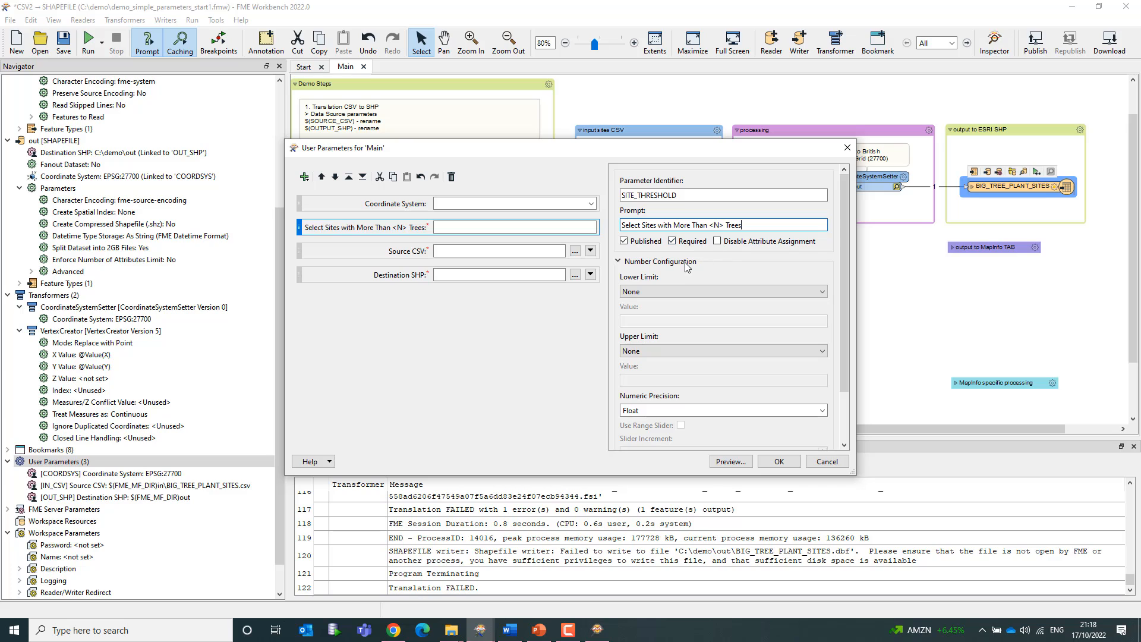
# Step: Limit the SITE_THRESHOLD parameter to values greater than 0 and less than 10000
pyautogui.click(677, 291)
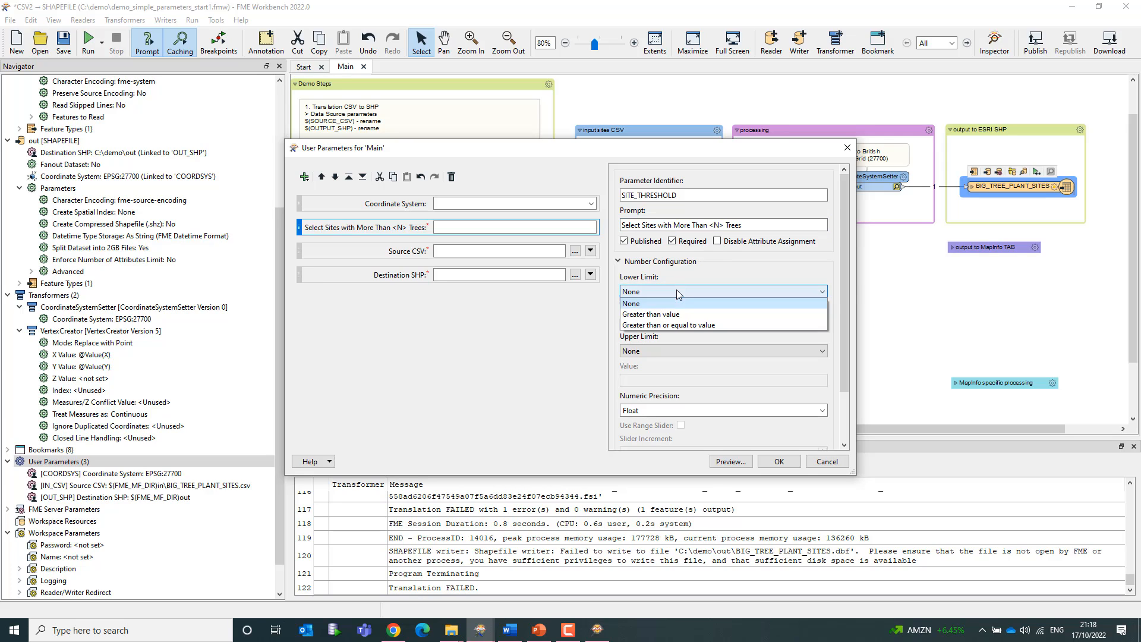
pyautogui.click(667, 309)
pyautogui.click(673, 321)
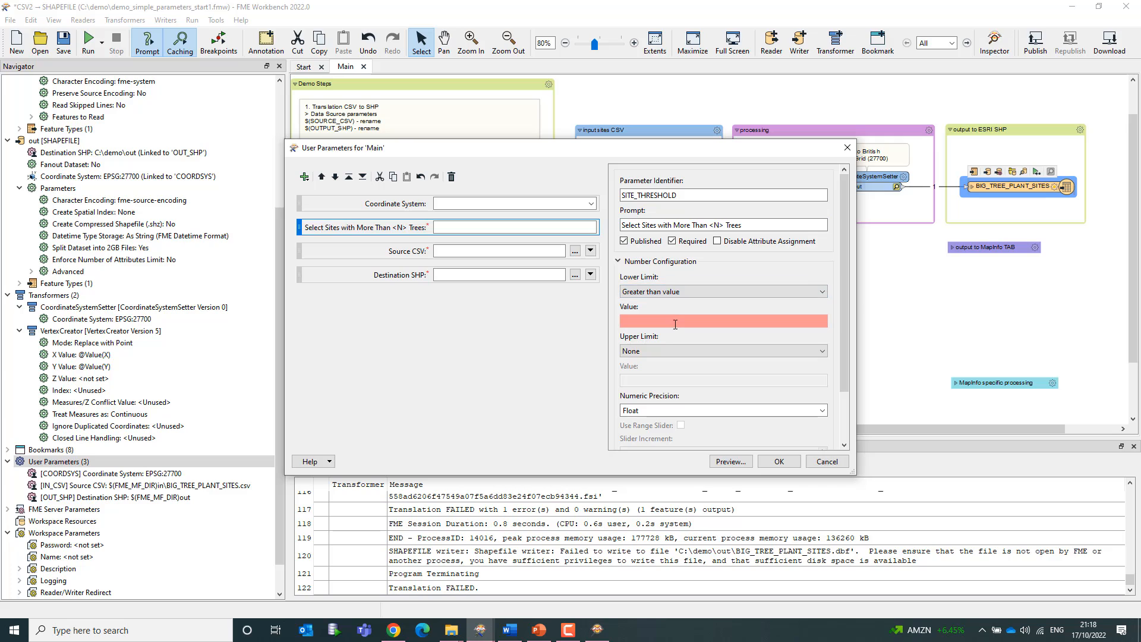
pyautogui.write('0')
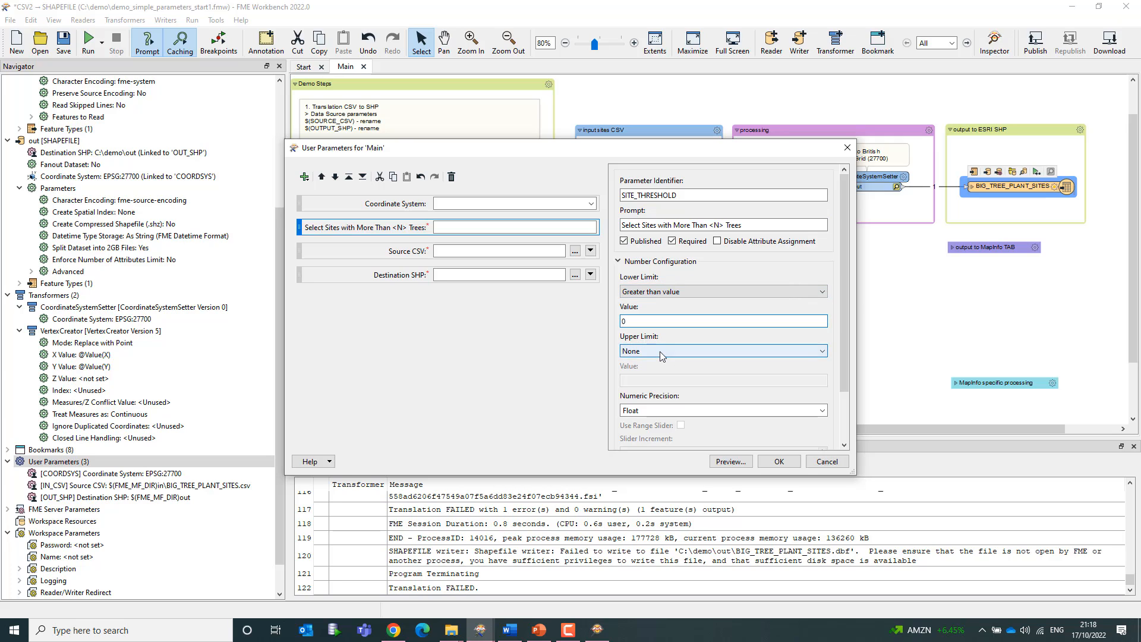
pyautogui.click(660, 351)
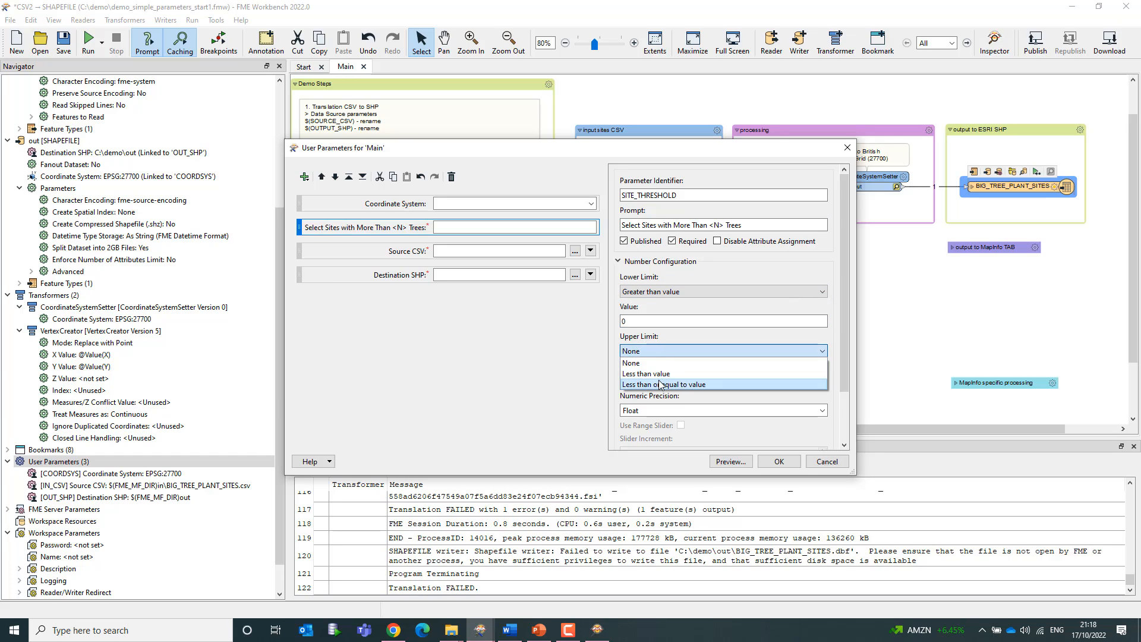
pyautogui.click(664, 374)
pyautogui.click(696, 381)
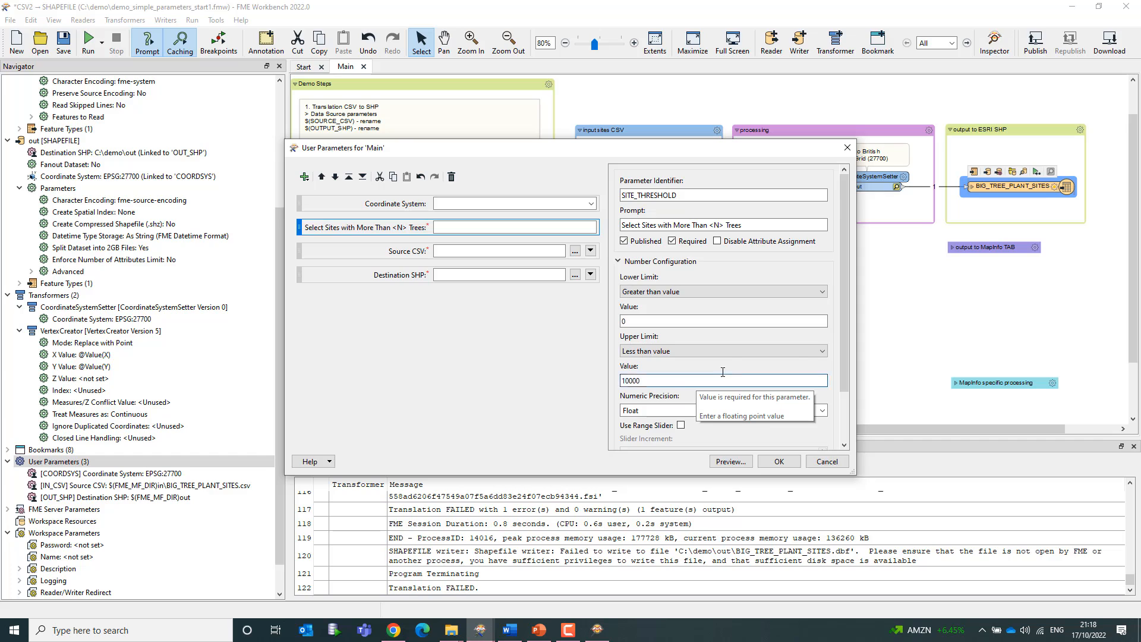
# Step: Set the SITE_THRESHOLD parameter's numeric precision to Integer, enable its range slider, and save the parameter changes
pyautogui.scroll(-2, 714, 374)
pyautogui.click(781, 350)
pyautogui.click(822, 348)
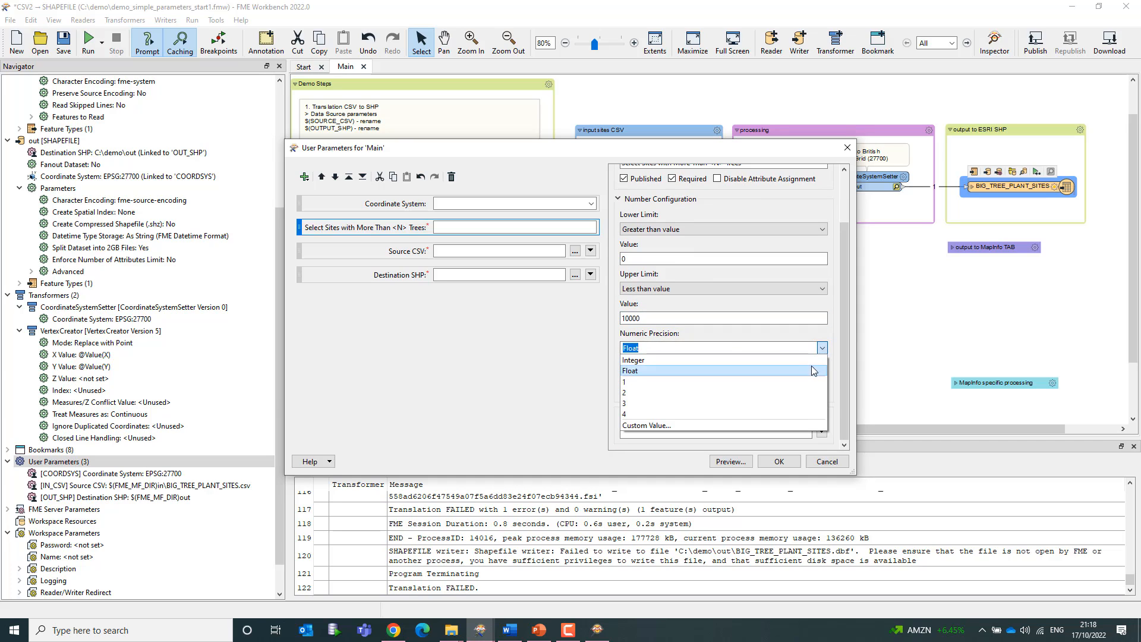
pyautogui.click(809, 360)
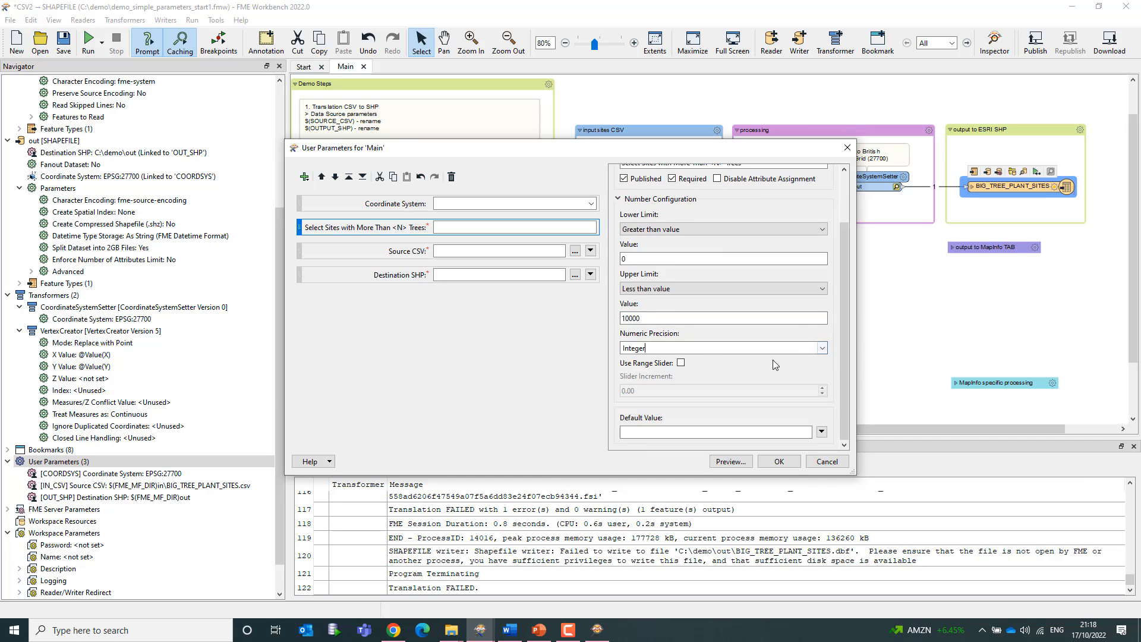
pyautogui.click(681, 364)
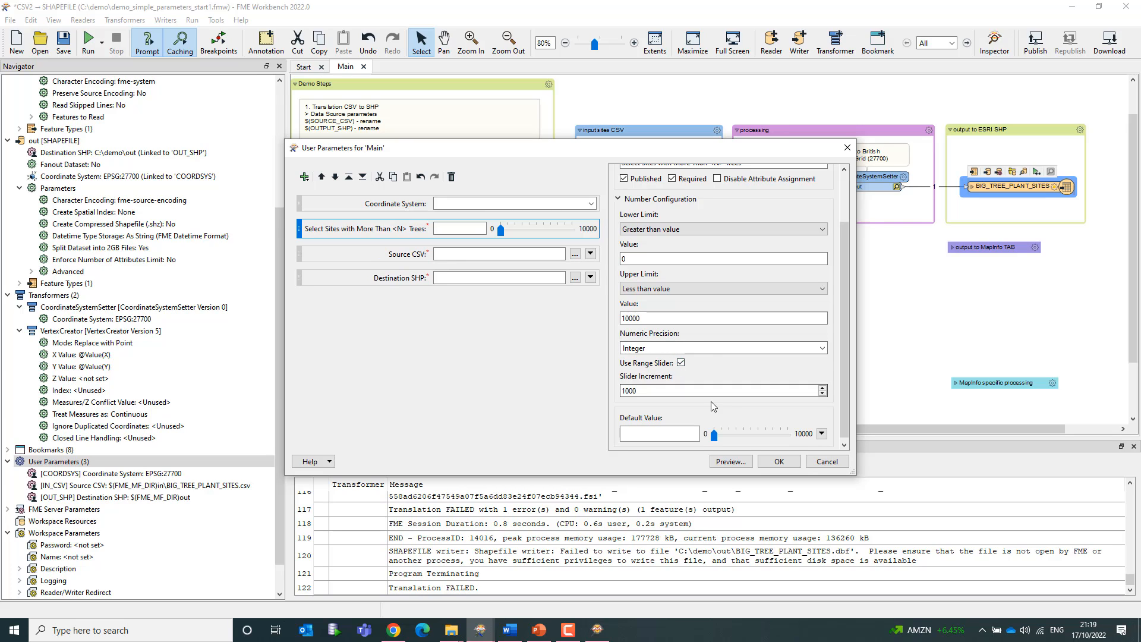
pyautogui.scroll(-1, 734, 392)
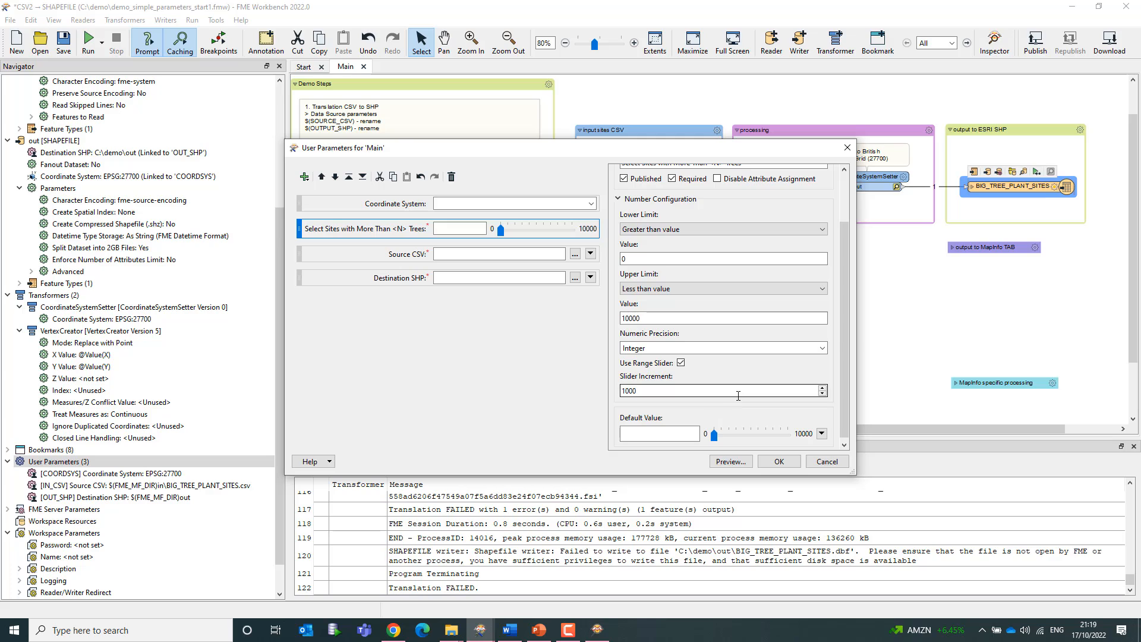
pyautogui.press('Up')
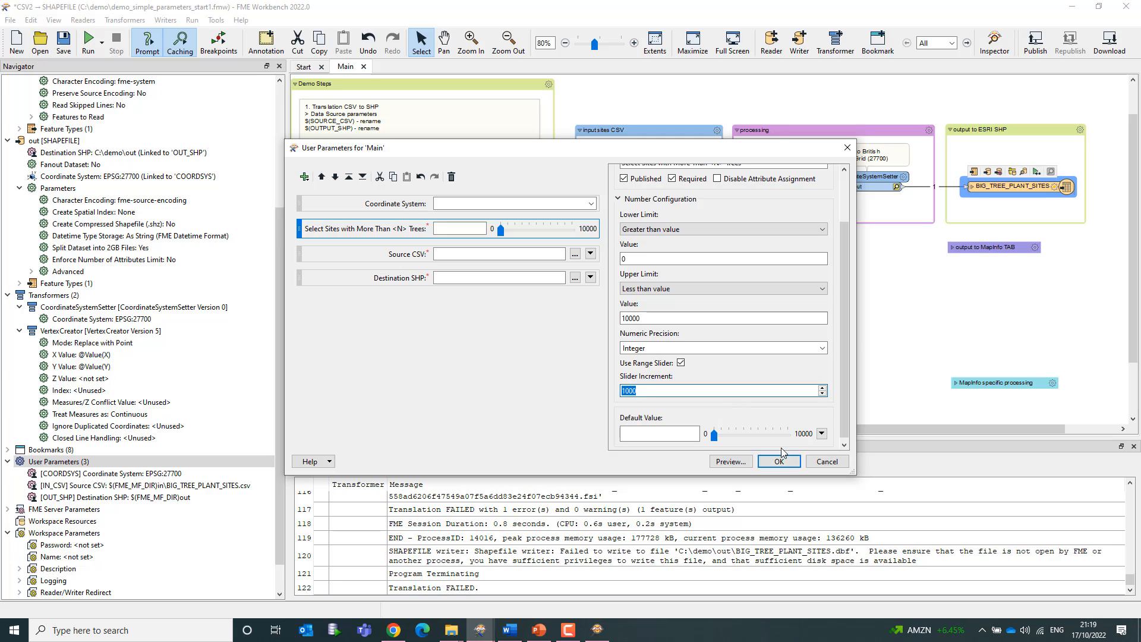
pyautogui.click(785, 466)
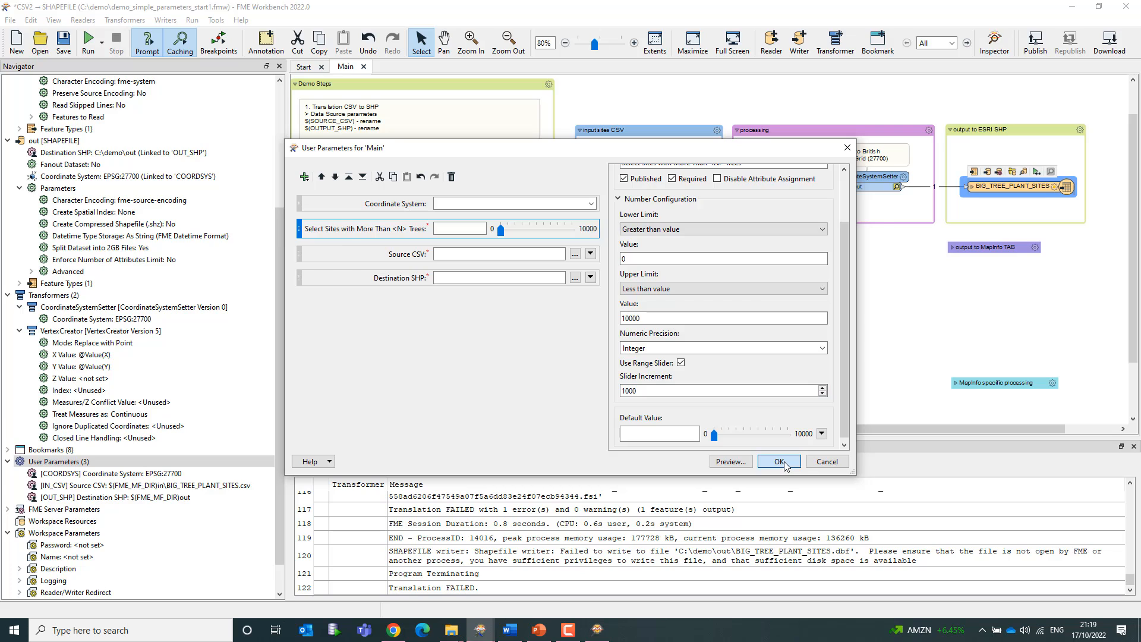
pyautogui.click(780, 462)
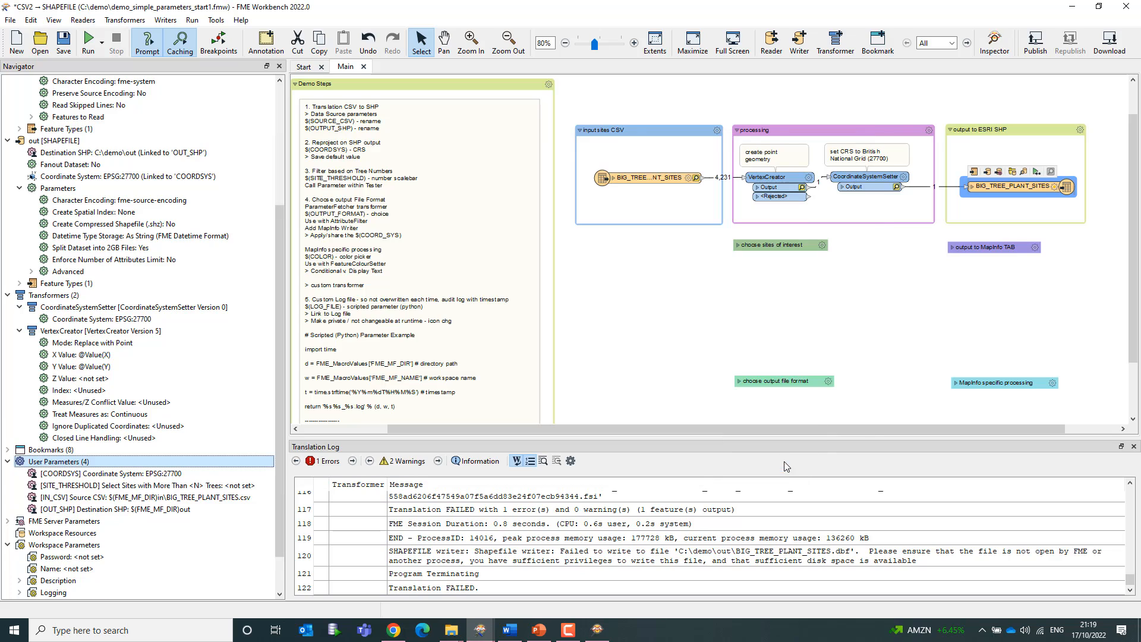
# Step: Rerun the entire workspace with the tree-count threshold slider set to 4384, keeping coordinate system EPSG:27700
pyautogui.click(103, 42)
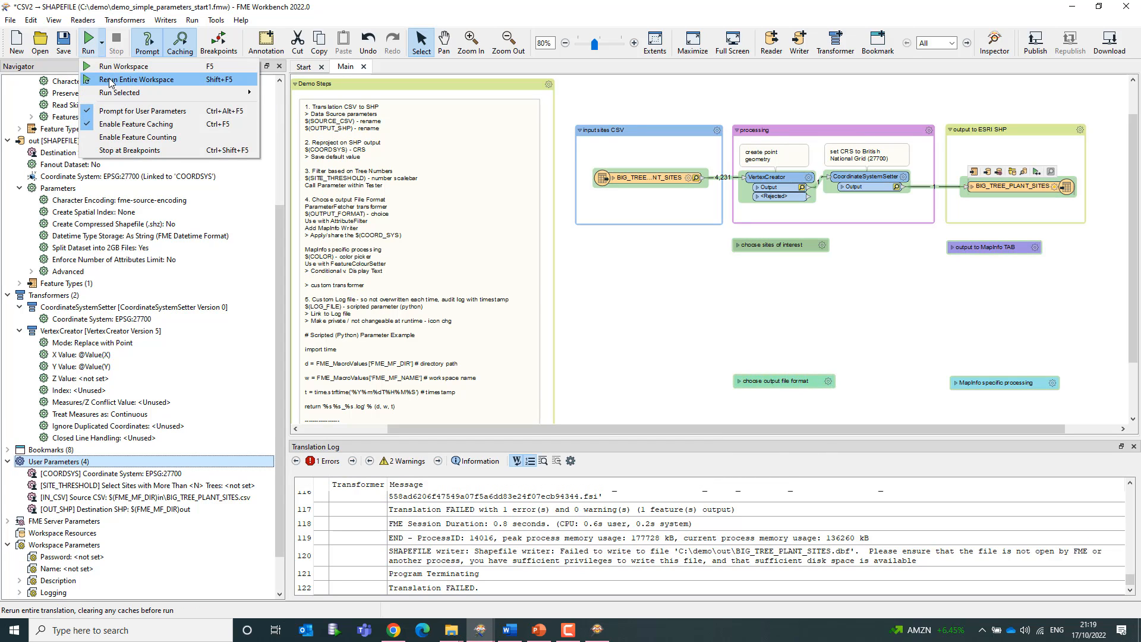
pyautogui.click(110, 81)
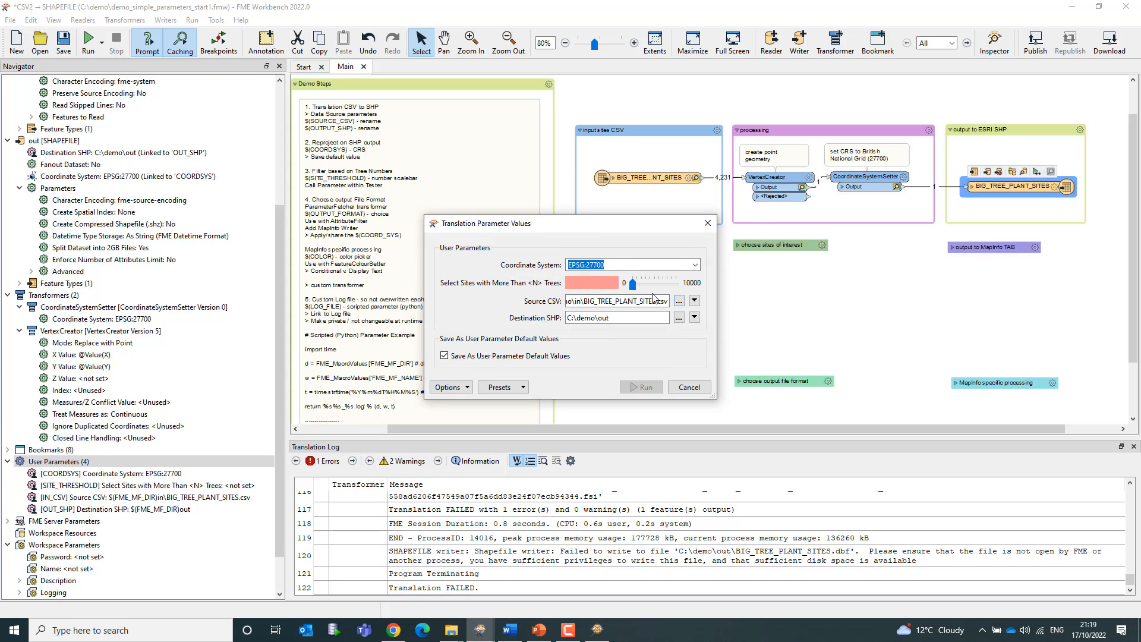
pyautogui.click(634, 286)
pyautogui.moveTo(634, 286); pyautogui.dragTo(652, 281)
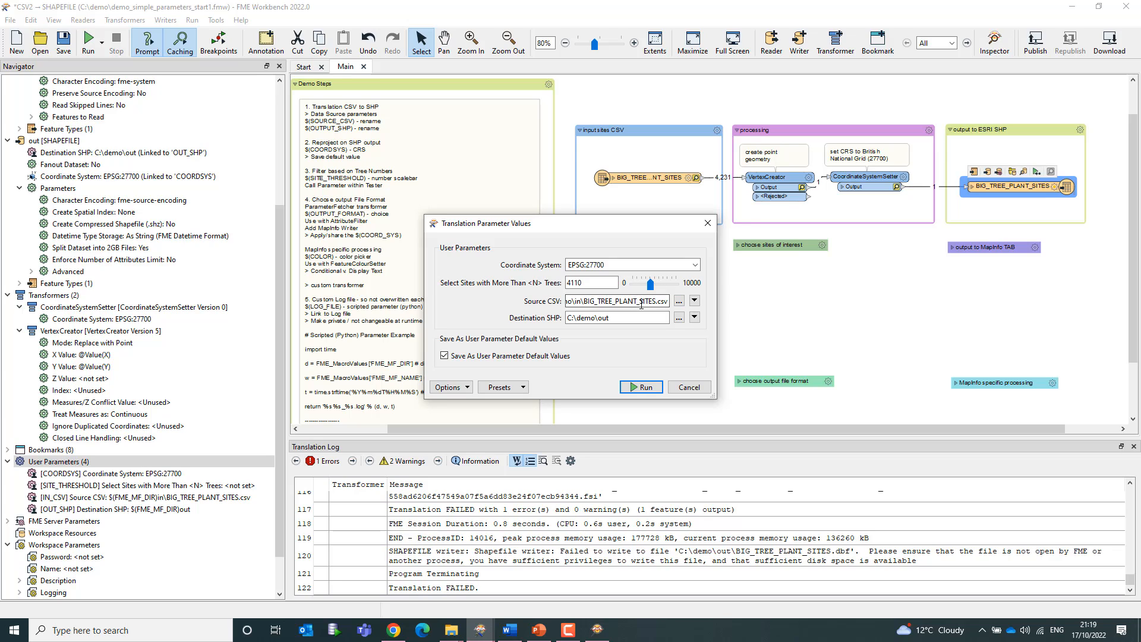
pyautogui.moveTo(650, 284); pyautogui.dragTo(653, 284)
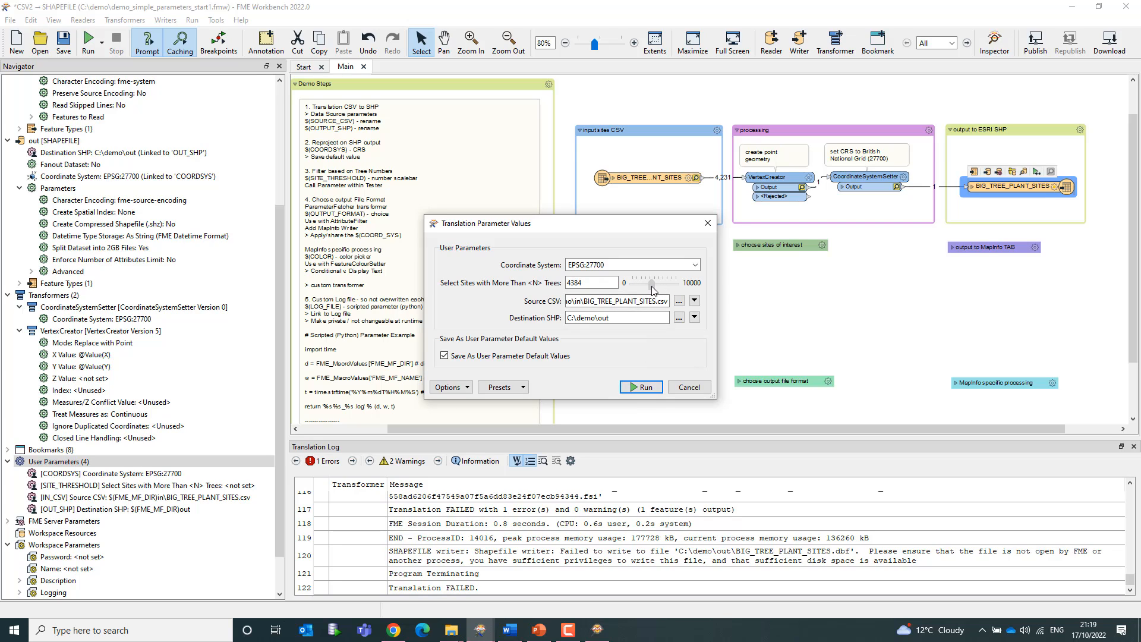
pyautogui.click(643, 390)
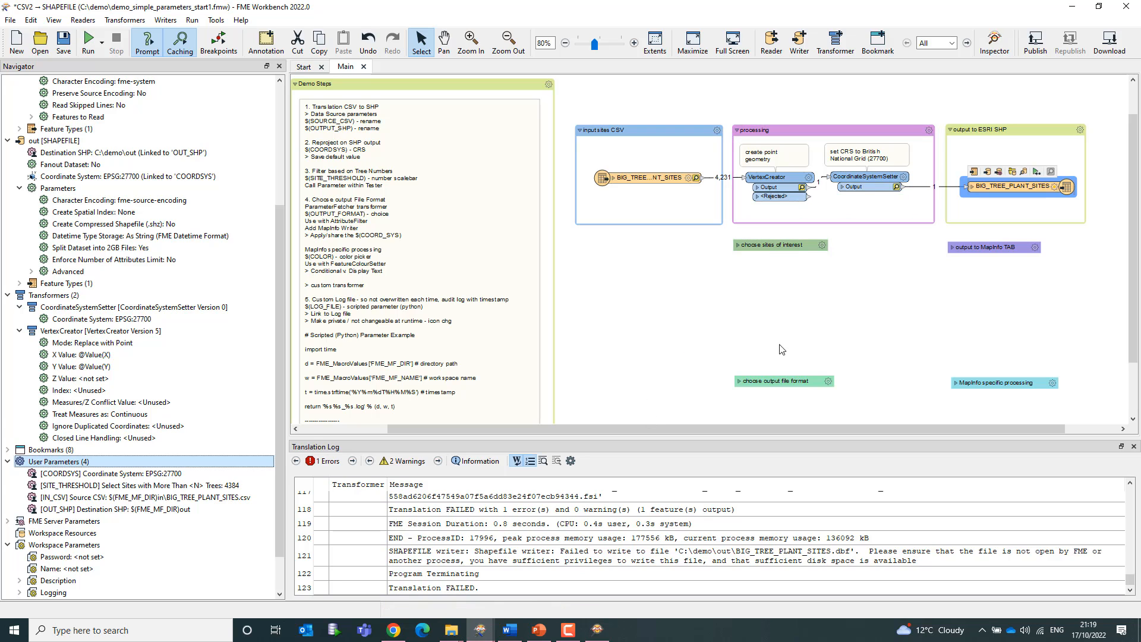
# Step: Close FME Data Inspector, which has the output shapefile open, and rerun the entire workspace with the same parameter values
pyautogui.click(597, 630)
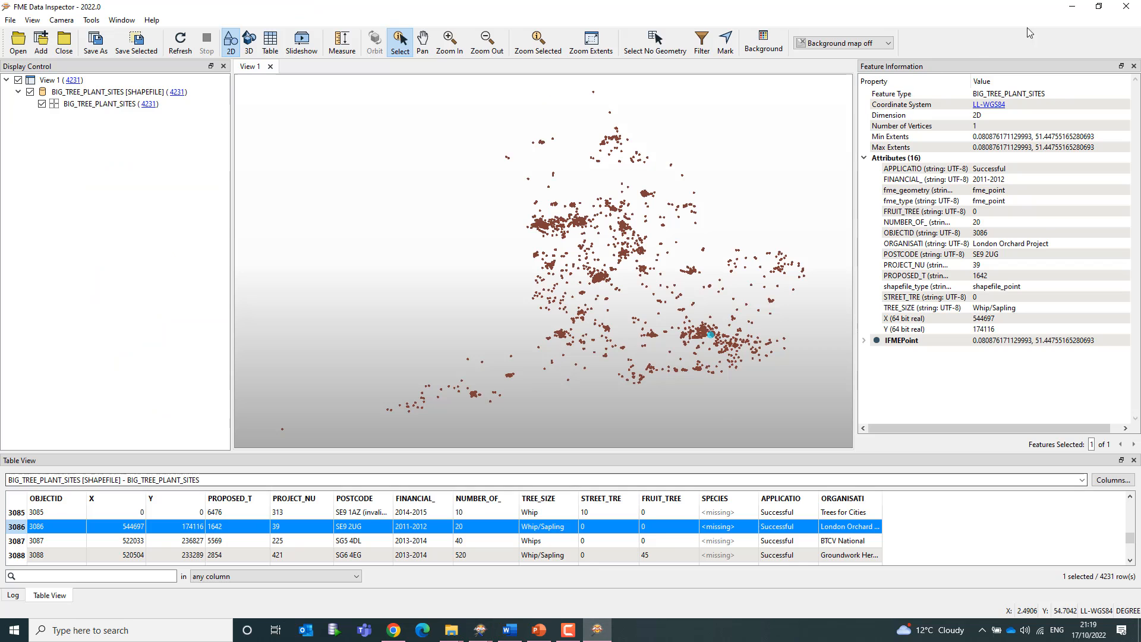
pyautogui.click(1128, 6)
pyautogui.click(101, 42)
pyautogui.click(125, 87)
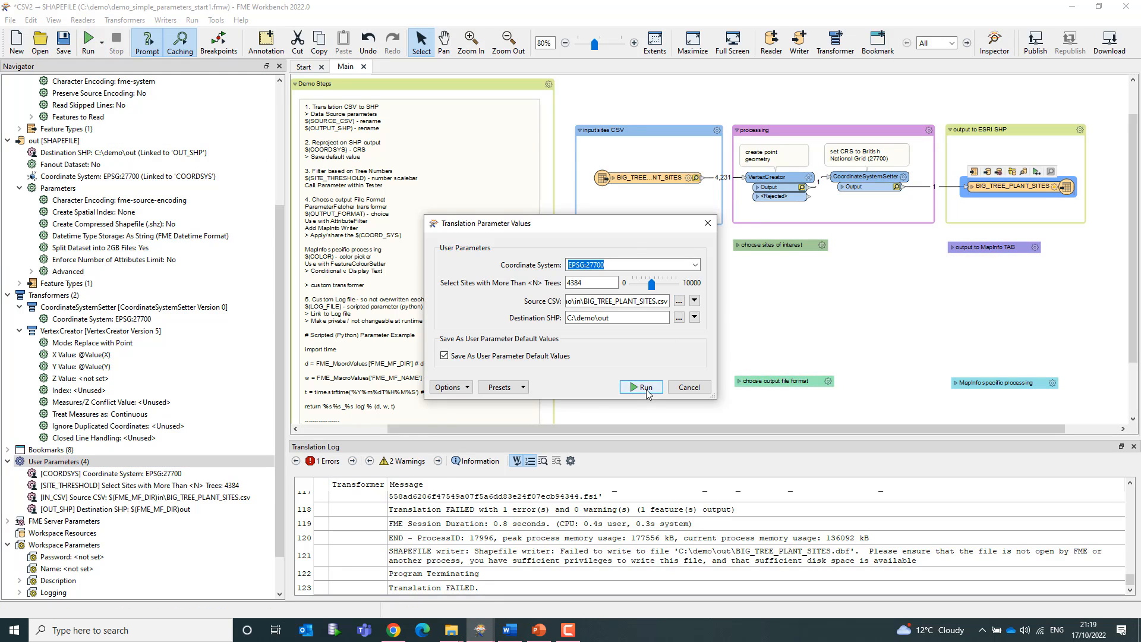
pyautogui.click(654, 387)
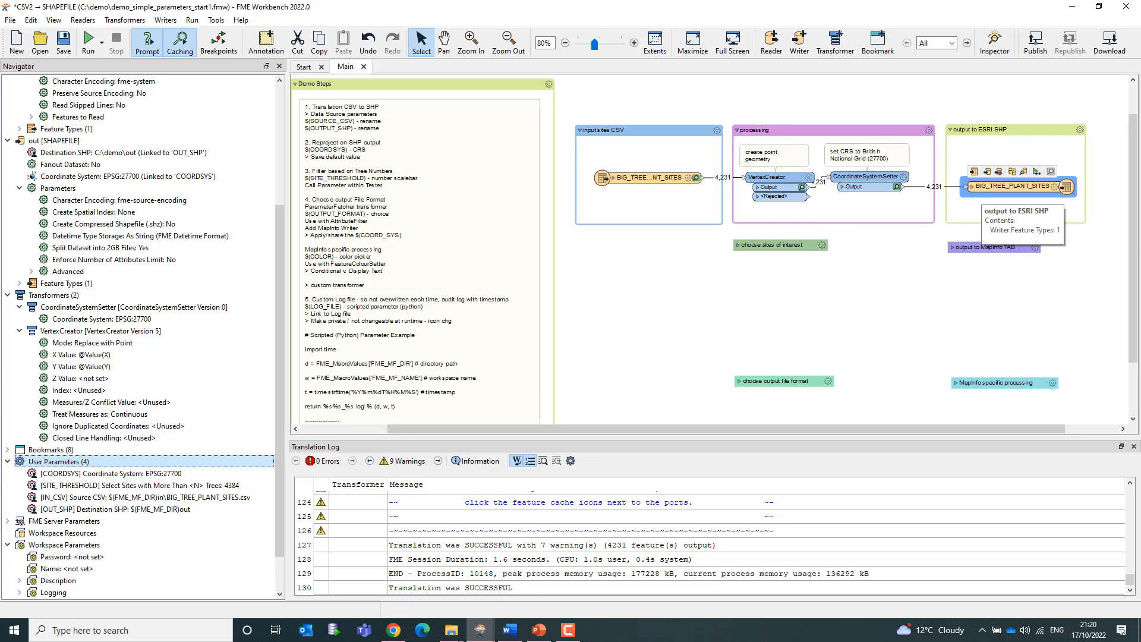
# Step: Show where the COORDSYS and SITE_THRESHOLD user parameters are referenced in the workspace
pyautogui.hotkey('alt', 'Tab')
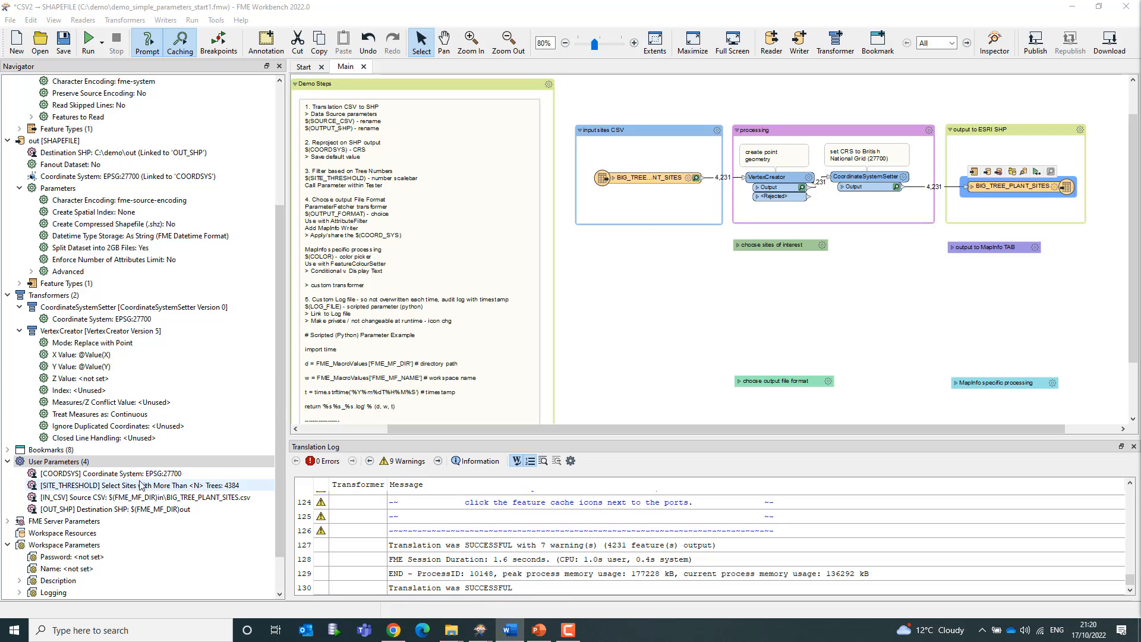
pyautogui.rightClick(92, 475)
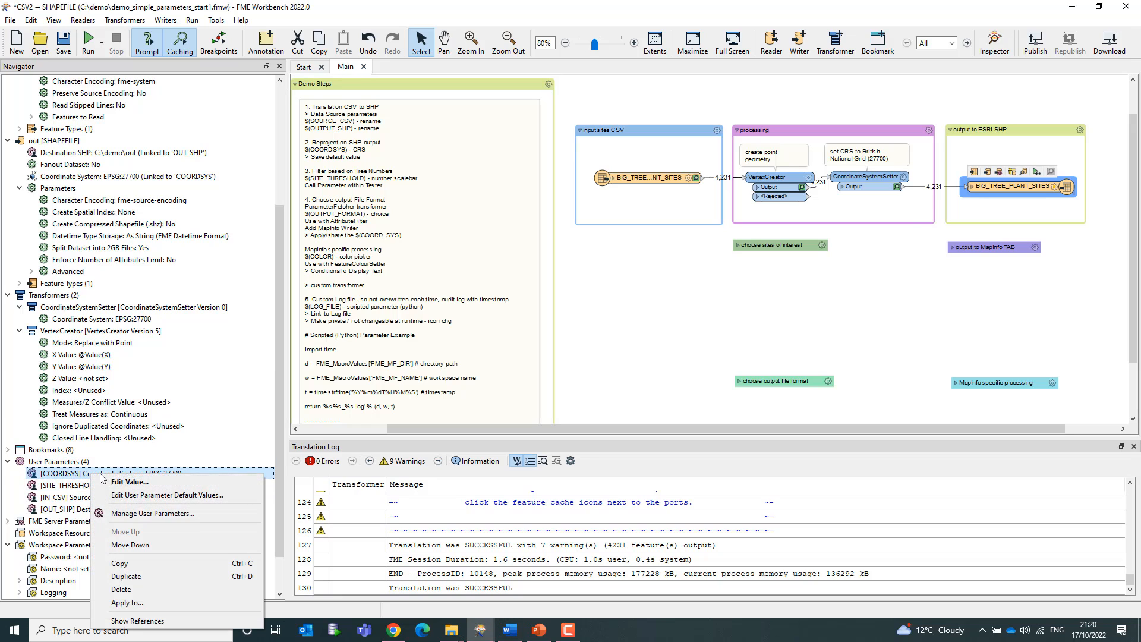
pyautogui.click(141, 621)
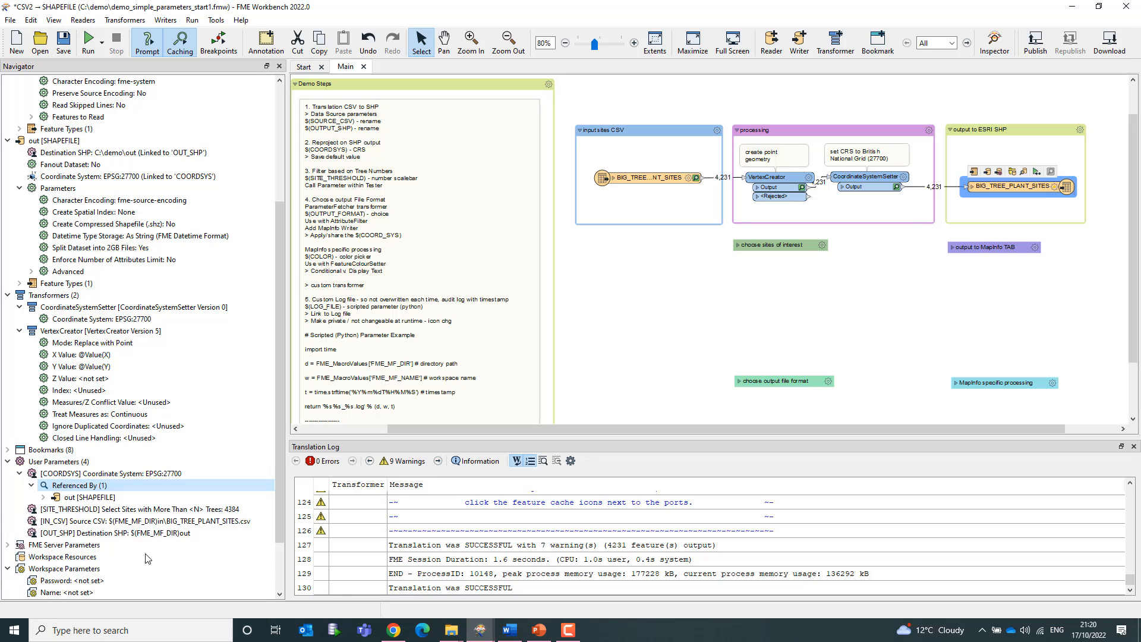
pyautogui.rightClick(122, 515)
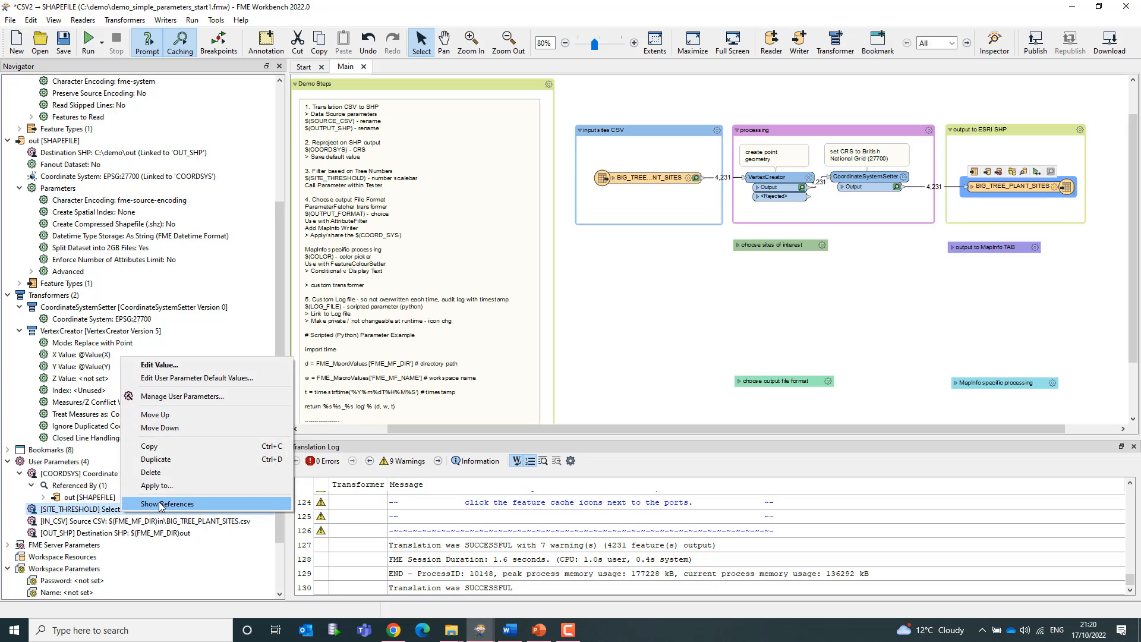
pyautogui.click(159, 505)
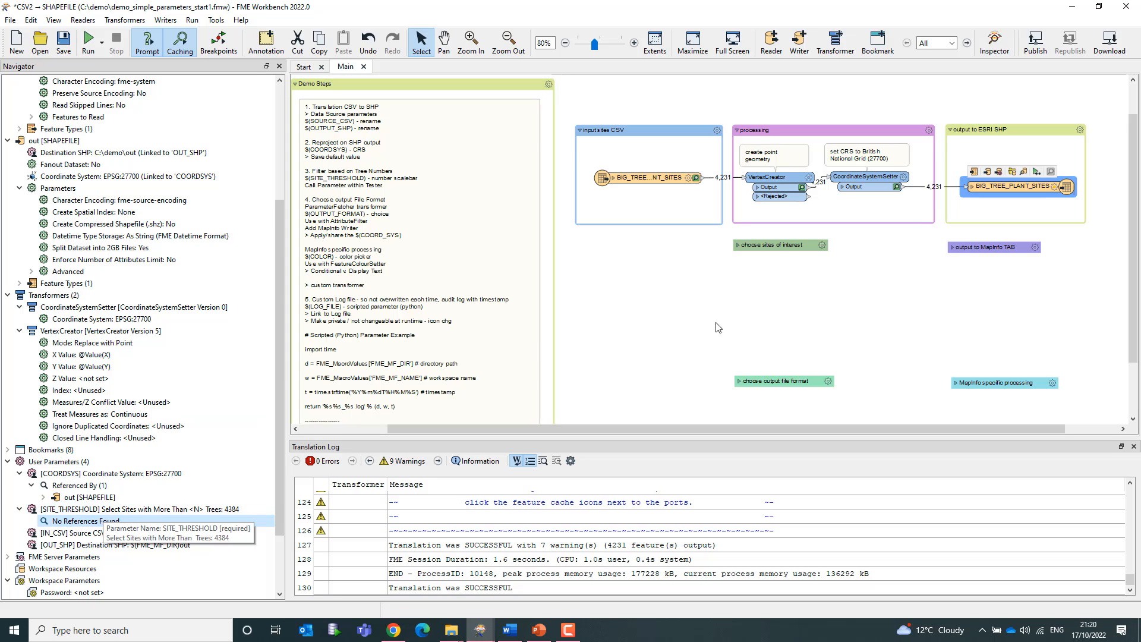
# Step: Add a Tester transformer, expand the "choose sites of interest" bookmark, and place the Tester inside it
pyautogui.click(841, 300)
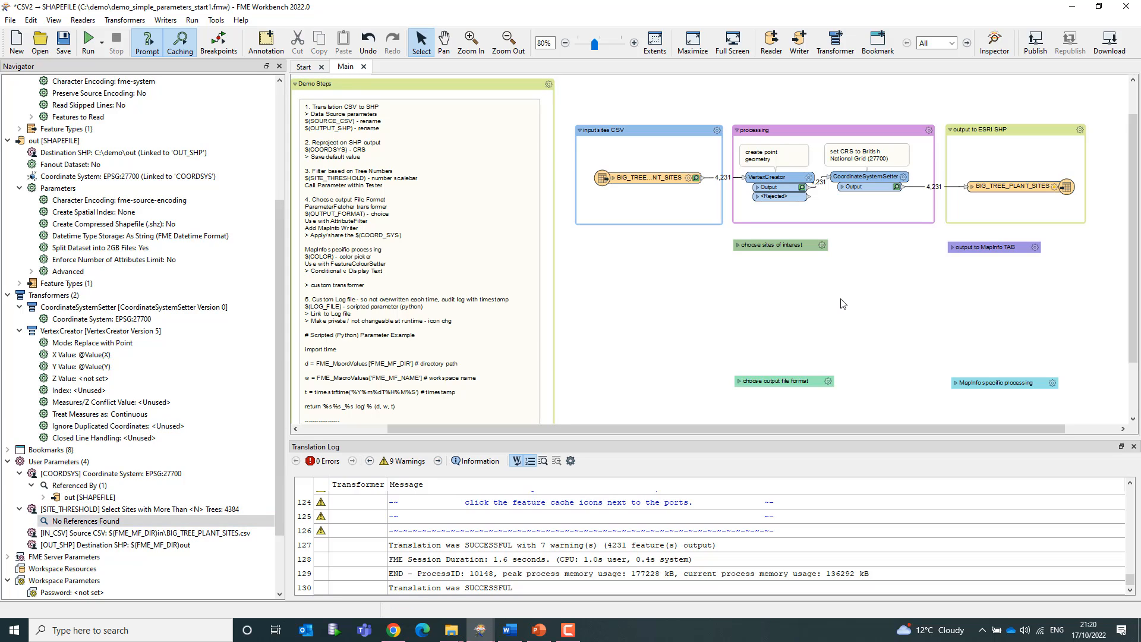
pyautogui.write('tester')
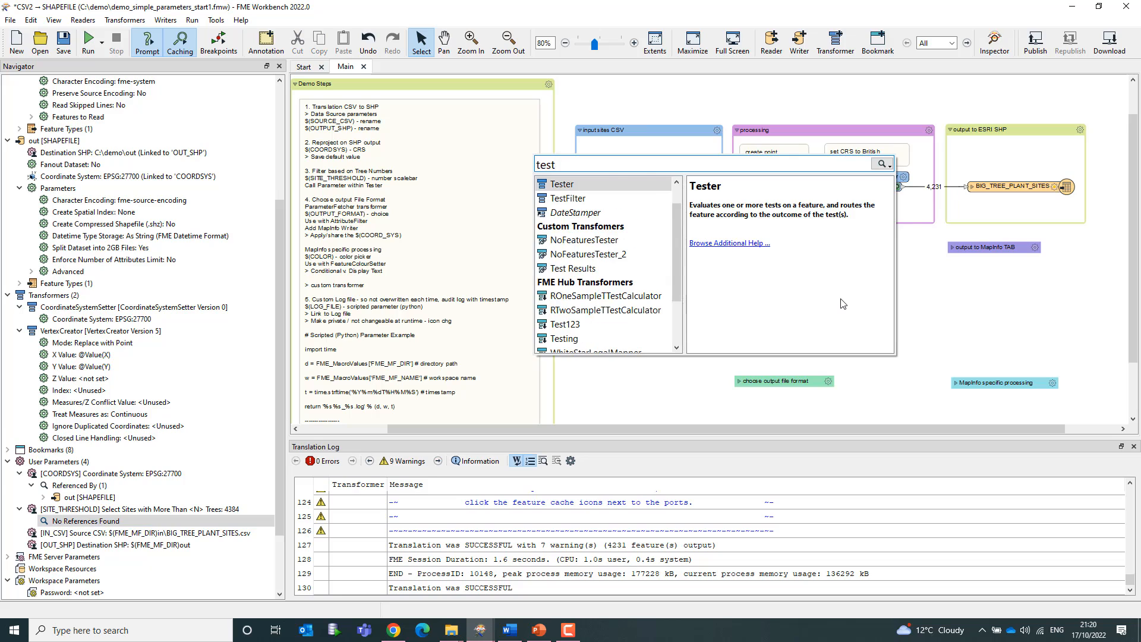
pyautogui.press('Return')
pyautogui.click(739, 245)
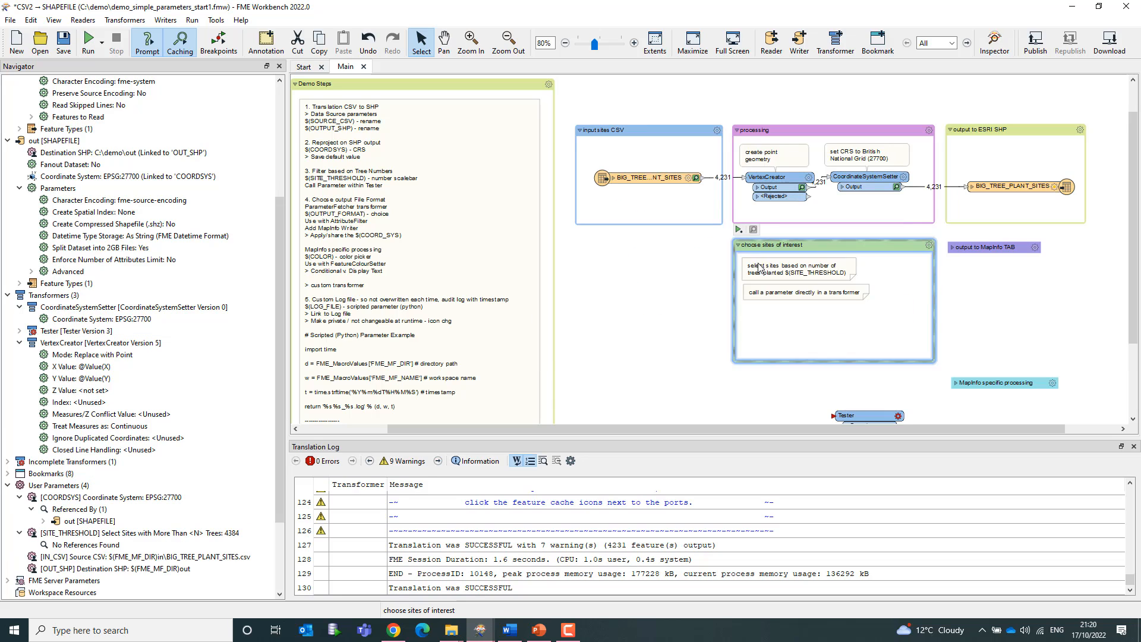
pyautogui.moveTo(866, 416); pyautogui.dragTo(802, 318)
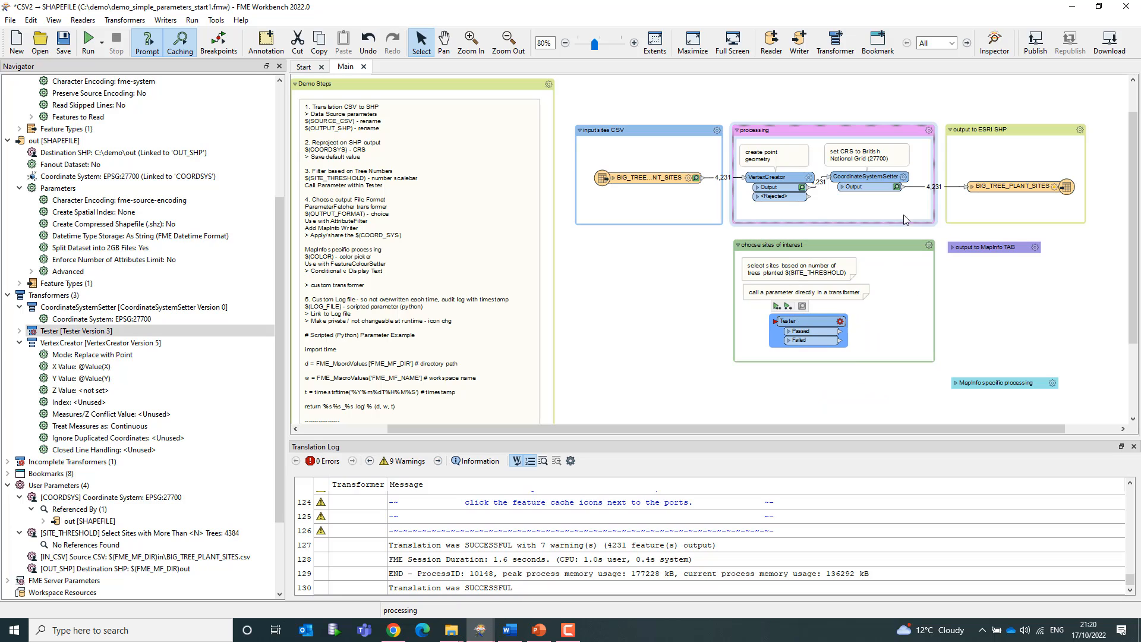
# Step: Delete the connection from CoordinateSystemSetter to the shapefile writer and connect the CoordinateSystemSetter output to the Tester's input instead
pyautogui.click(953, 189)
pyautogui.press('Delete')
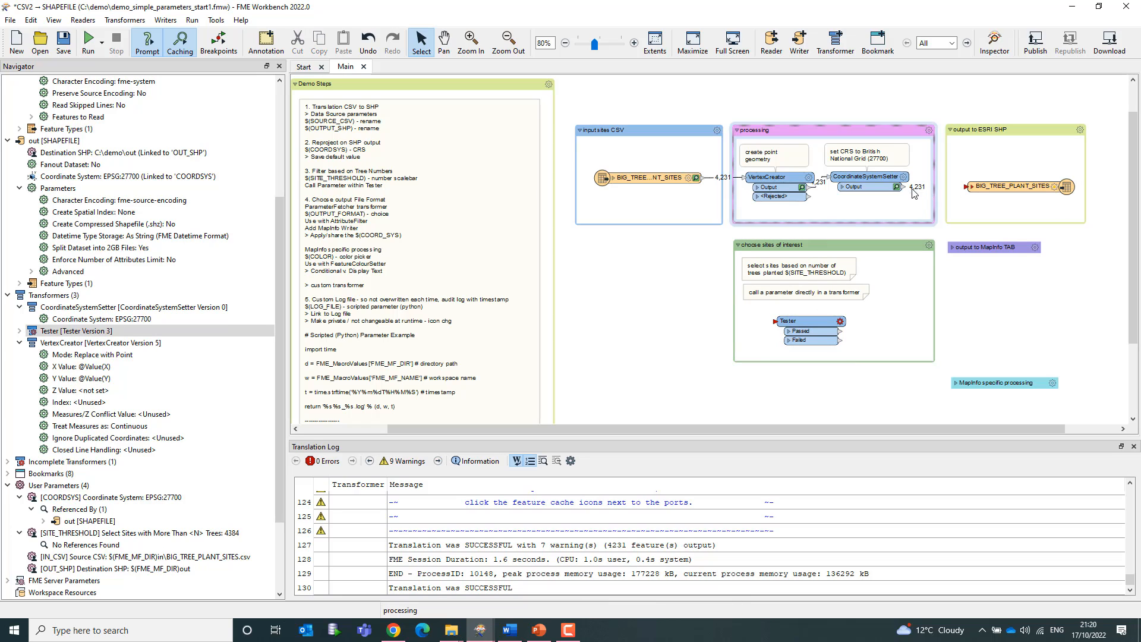
pyautogui.moveTo(908, 191); pyautogui.dragTo(866, 228)
pyautogui.moveTo(785, 326); pyautogui.dragTo(796, 316)
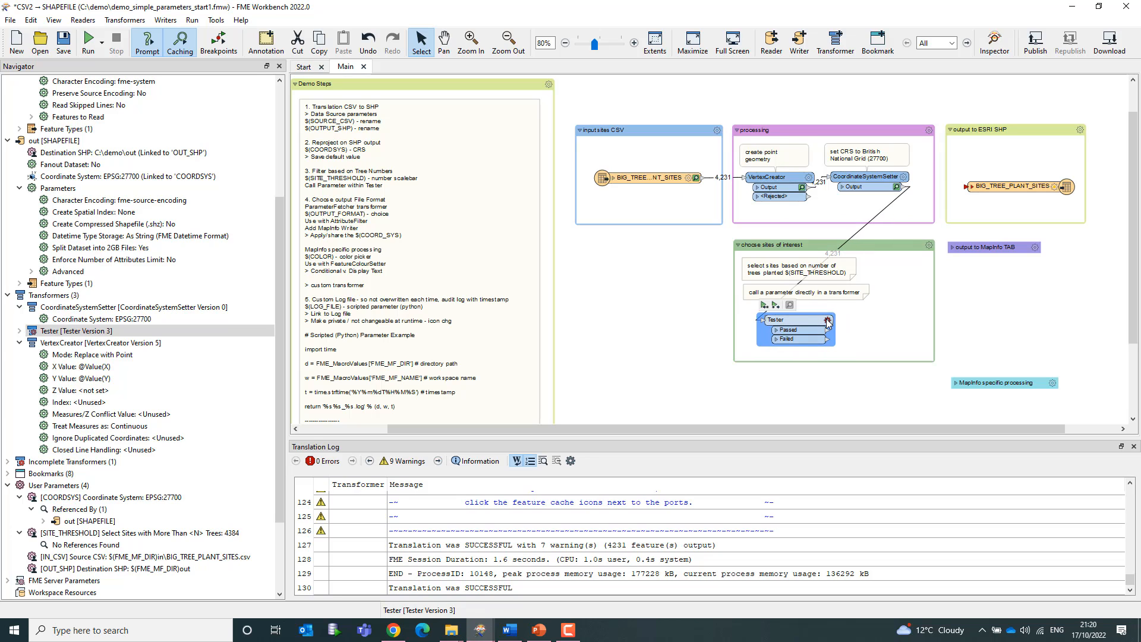
# Step: Start a test clause in the Tester with the NUMBER_OF_ attribute as left value and > as operator
pyautogui.click(828, 321)
pyautogui.click(562, 235)
pyautogui.click(561, 233)
pyautogui.moveTo(573, 248)
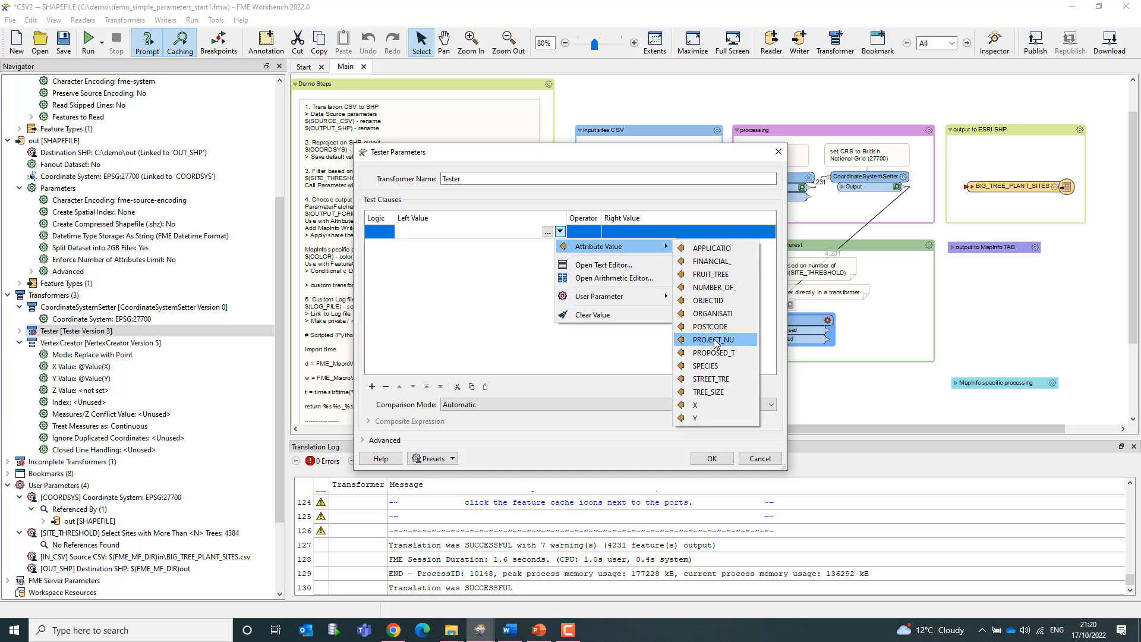
pyautogui.click(717, 288)
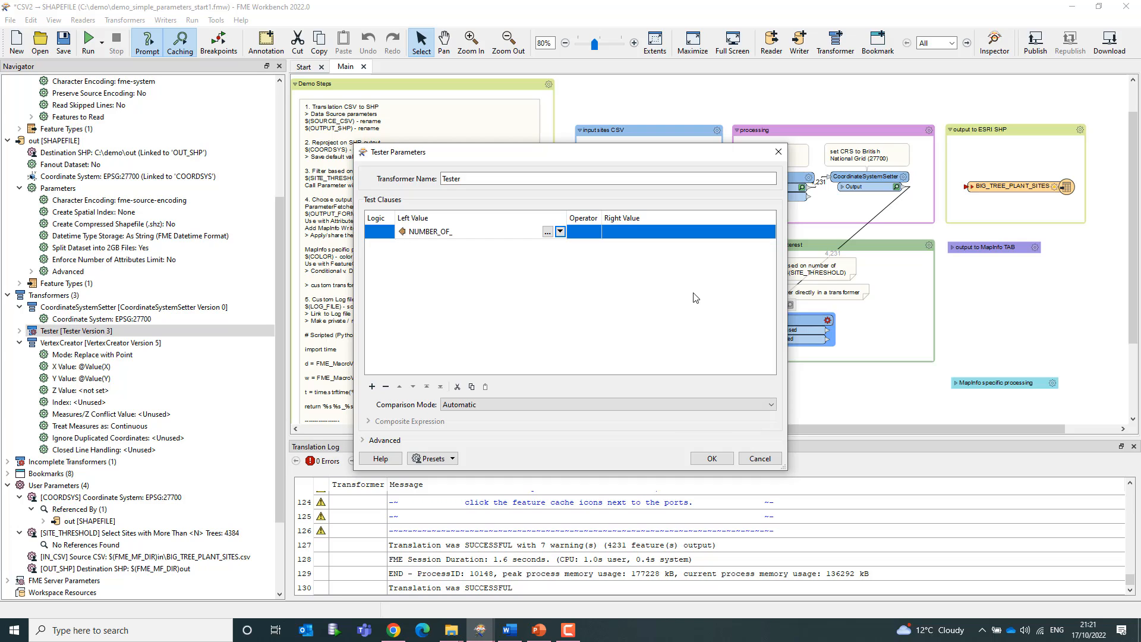
pyautogui.click(597, 232)
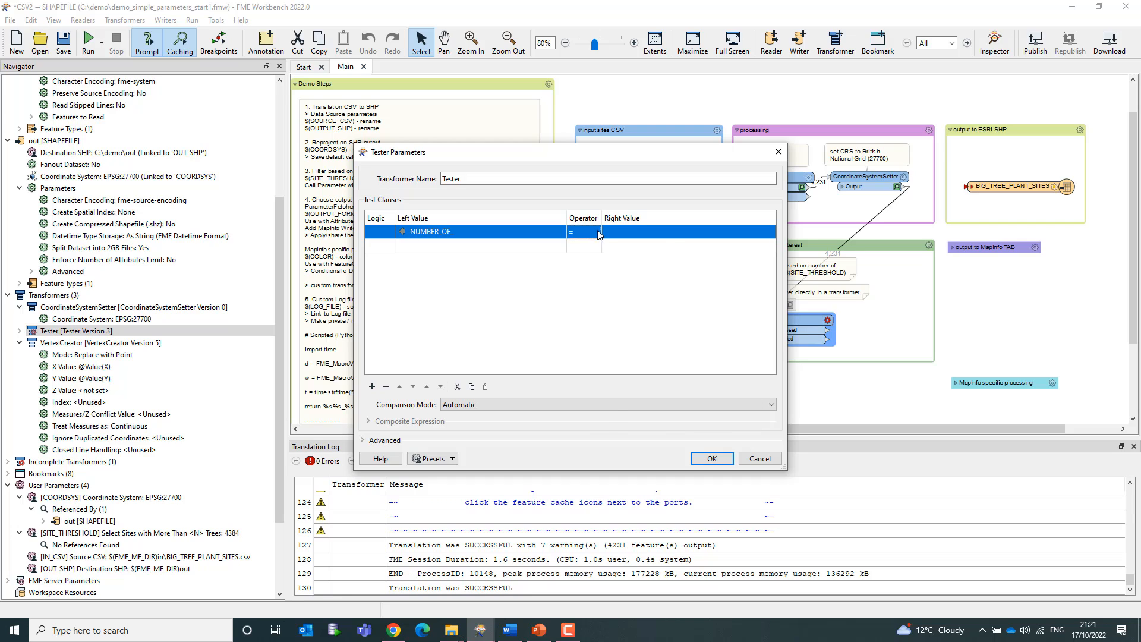
pyautogui.click(597, 233)
pyautogui.click(584, 275)
# Step: Set the clause's right value to the SITE_THRESHOLD user parameter and confirm the Tester parameters
pyautogui.click(717, 234)
pyautogui.click(769, 231)
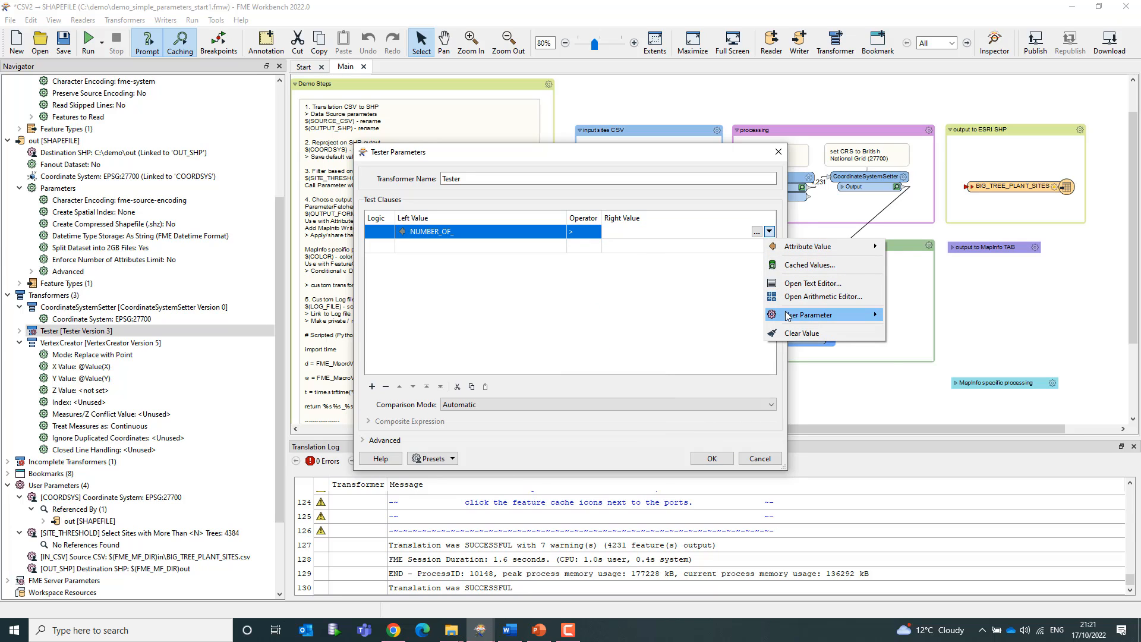
pyautogui.moveTo(789, 316)
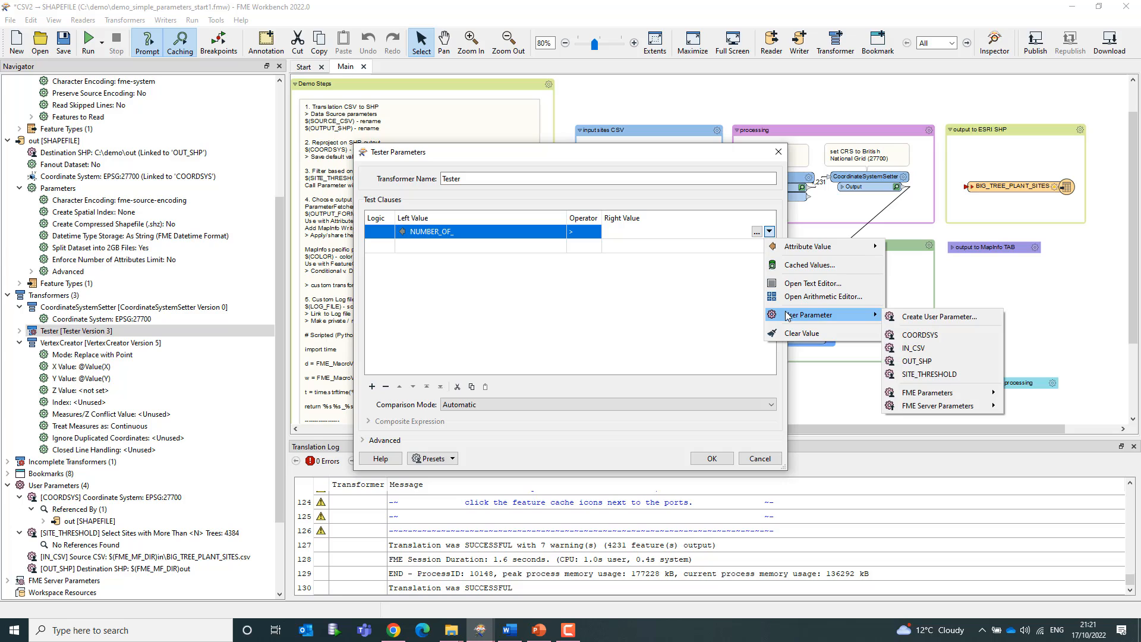
pyautogui.click(922, 377)
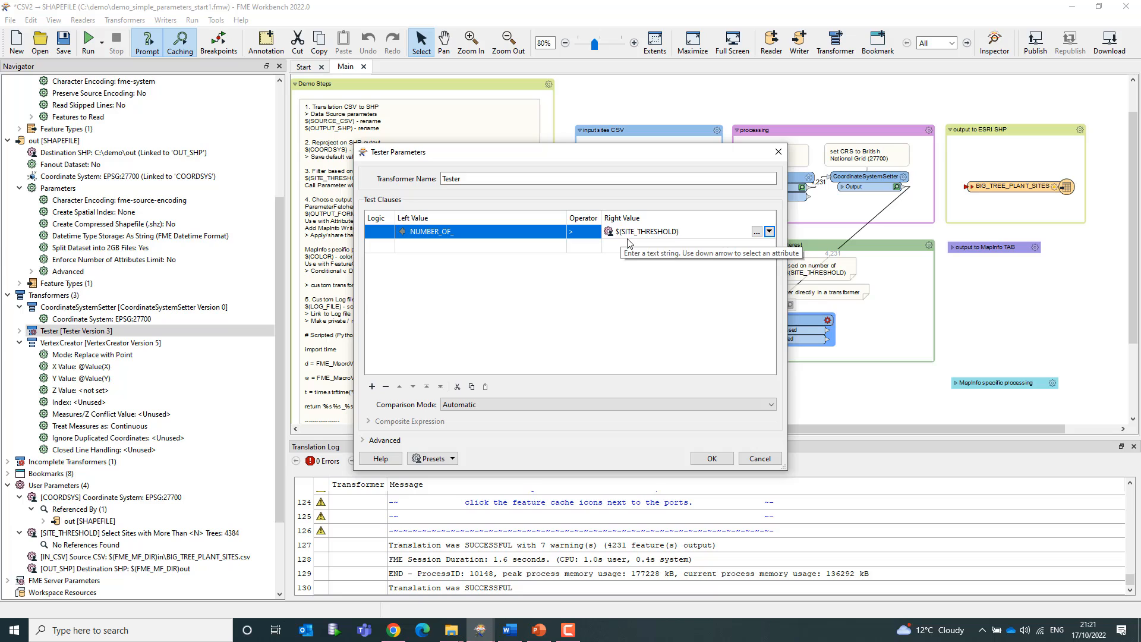
pyautogui.click(713, 459)
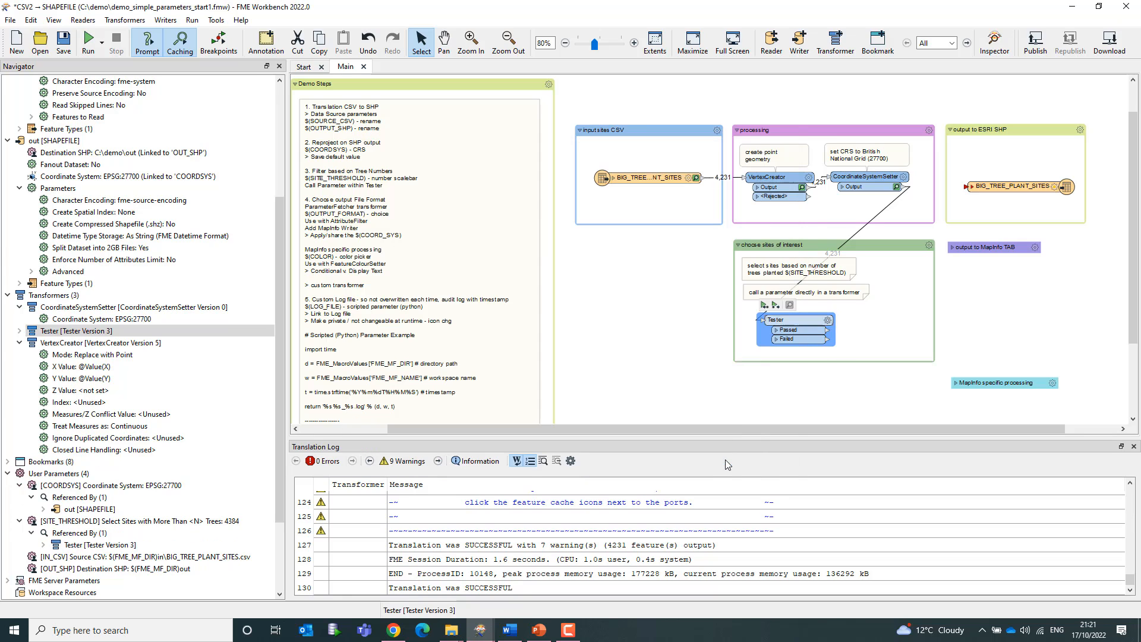
# Step: Connect the Tester's Passed output to the BIG_TREE_PLANT_SITES shapefile writer and run the workspace with a site threshold of 5155 trees
pyautogui.moveTo(827, 330); pyautogui.dragTo(966, 186)
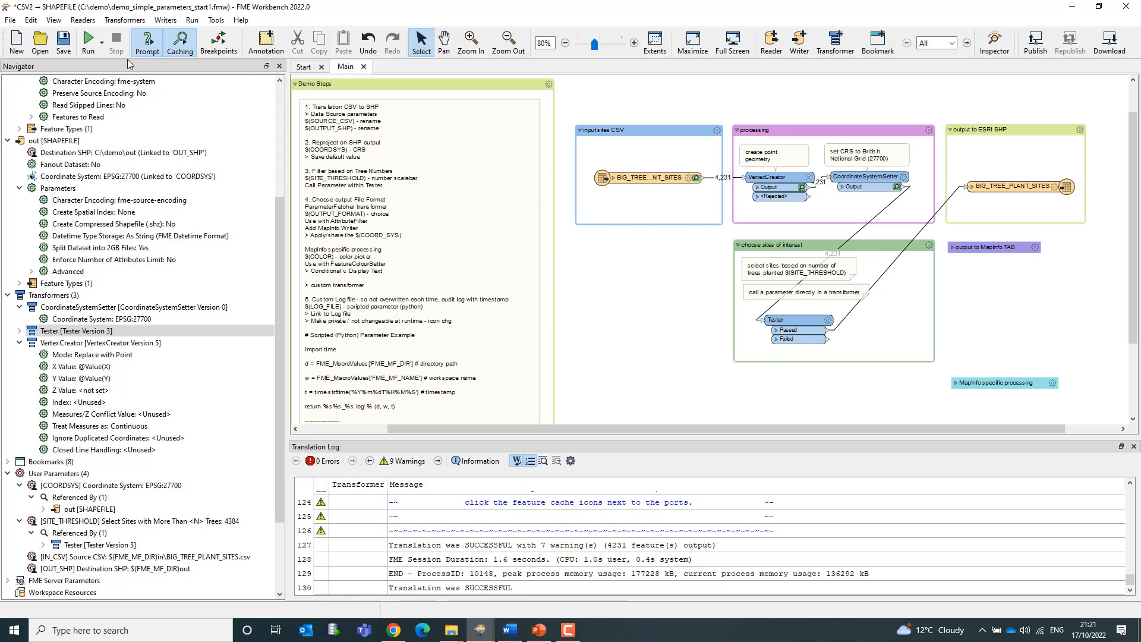
pyautogui.click(102, 50)
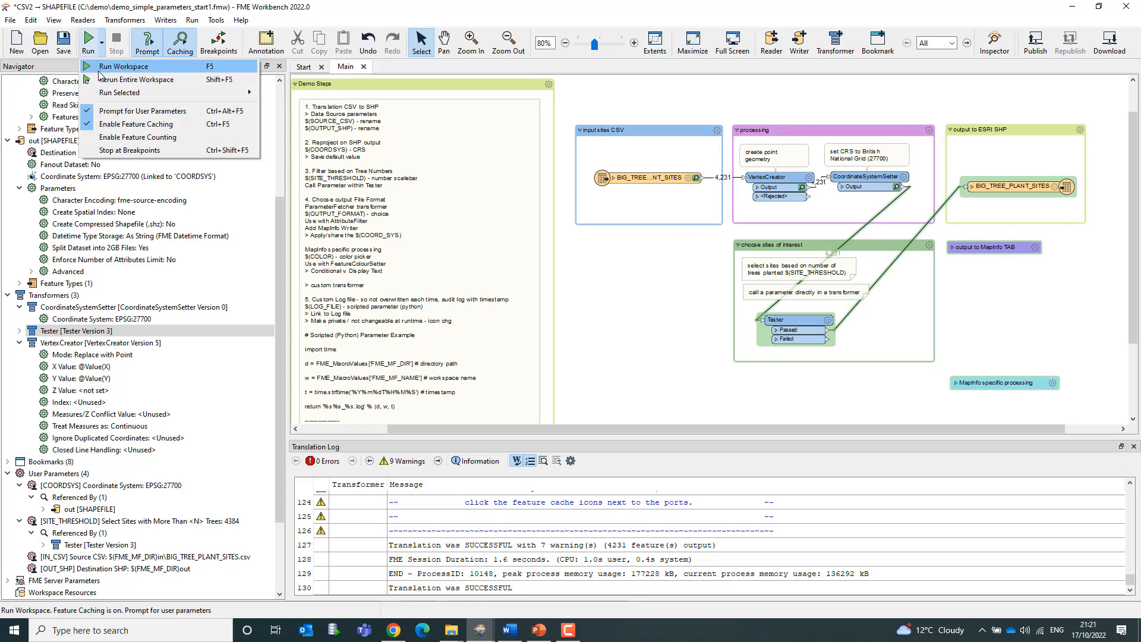
pyautogui.click(136, 70)
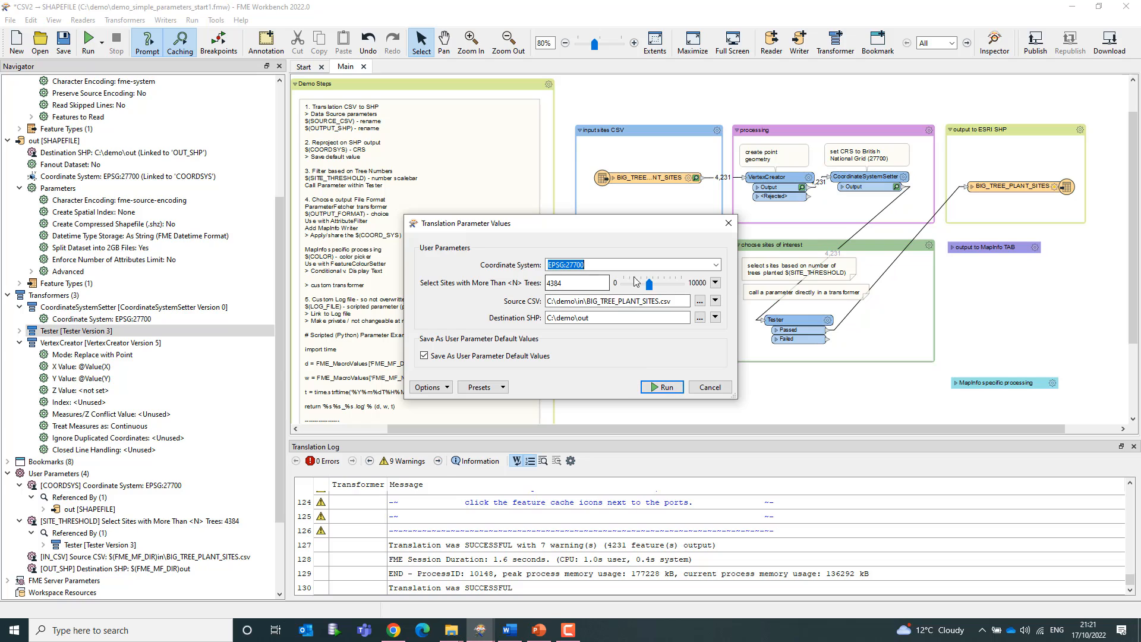
pyautogui.moveTo(651, 287); pyautogui.dragTo(656, 288)
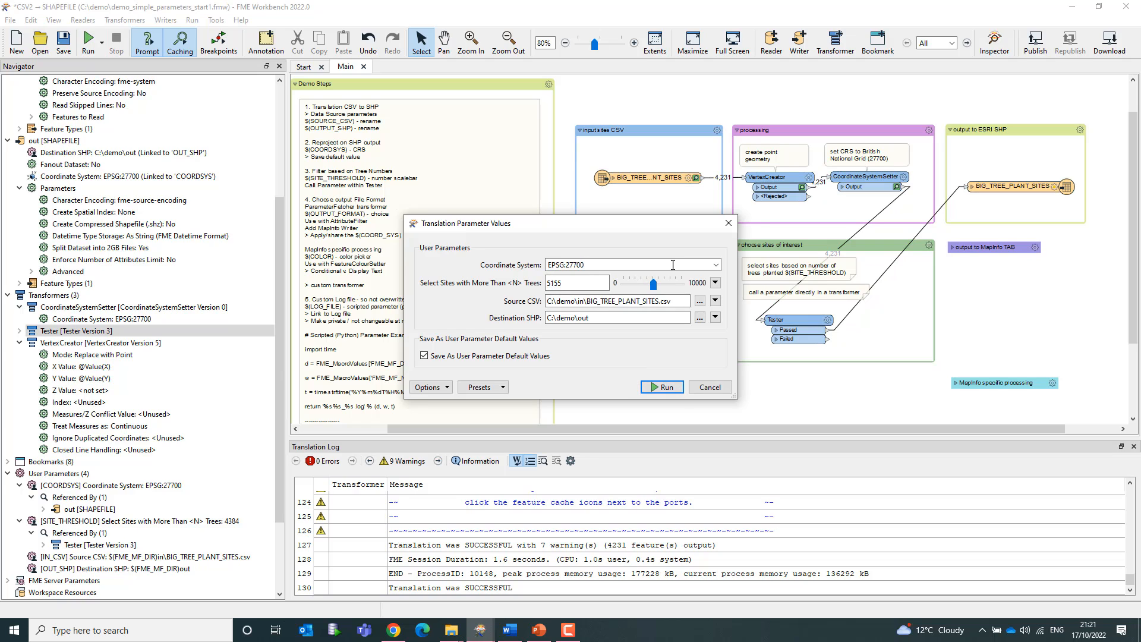
pyautogui.click(662, 387)
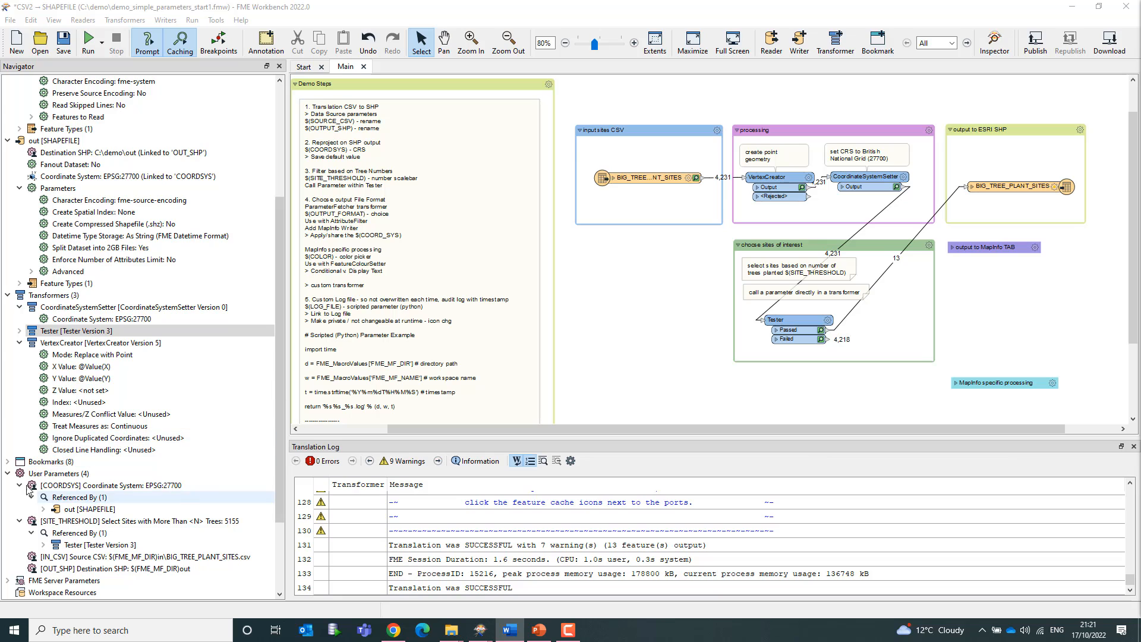
# Step: Add a Choice user parameter with the identifier OUTPUT_FORMAT to the workspace
pyautogui.rightClick(65, 474)
pyautogui.click(92, 480)
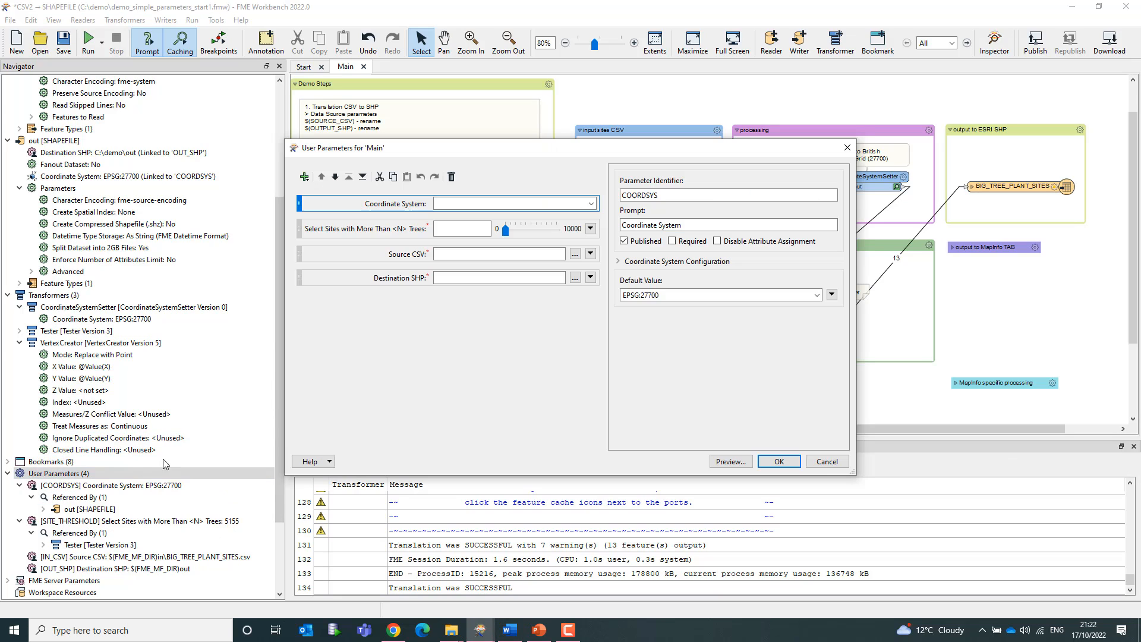
pyautogui.click(305, 178)
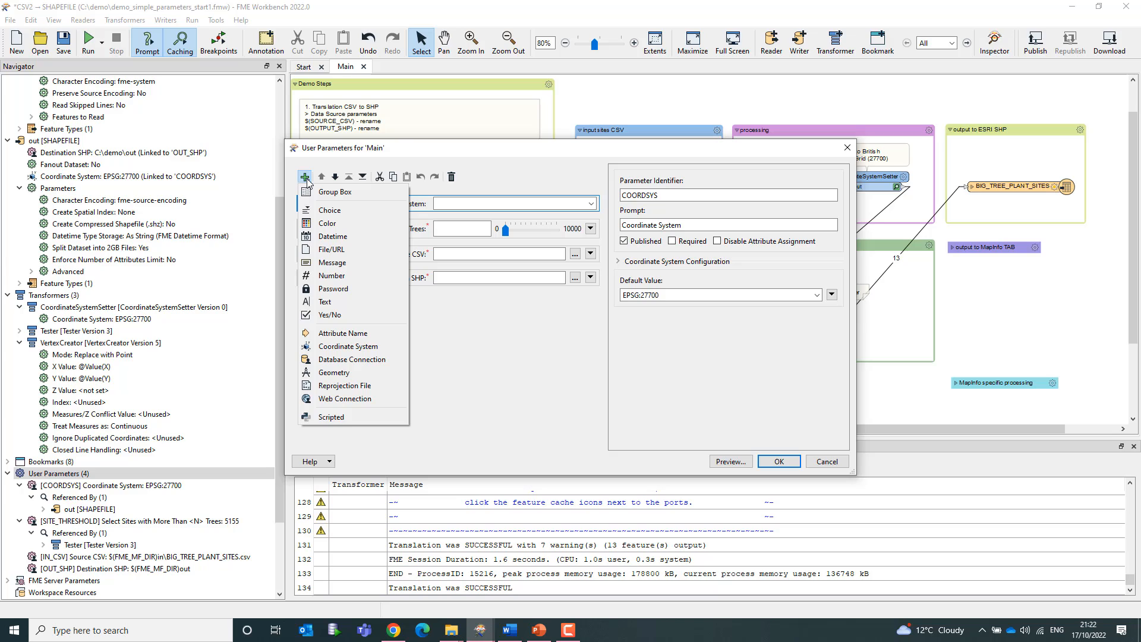
pyautogui.click(327, 211)
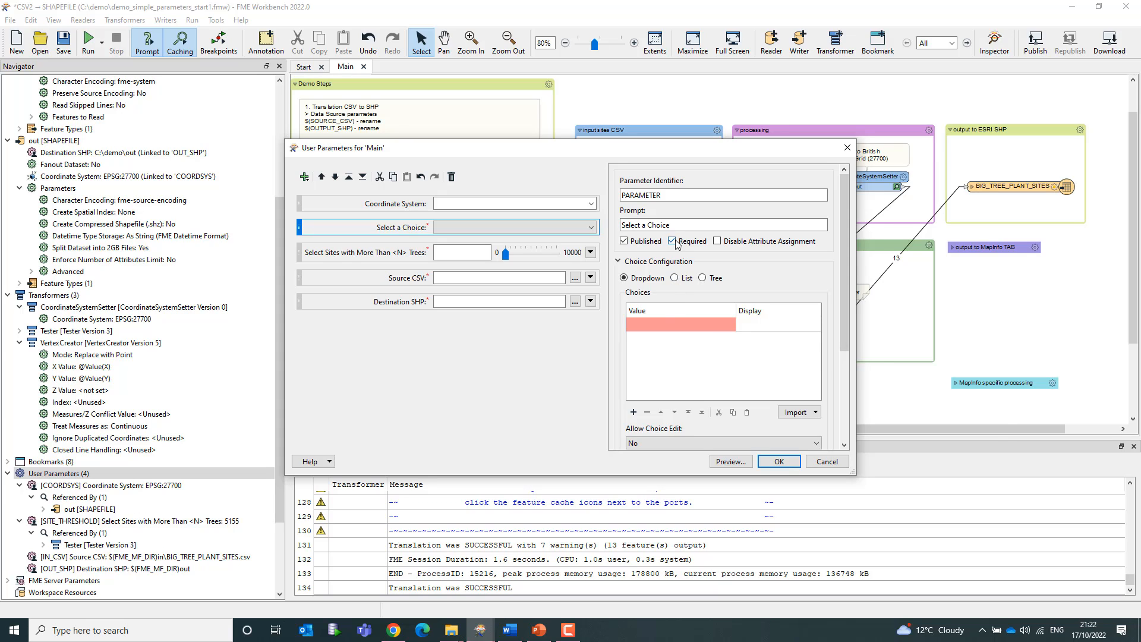
pyautogui.doubleClick(679, 195)
pyautogui.write('OUTPUT_FORMAT')
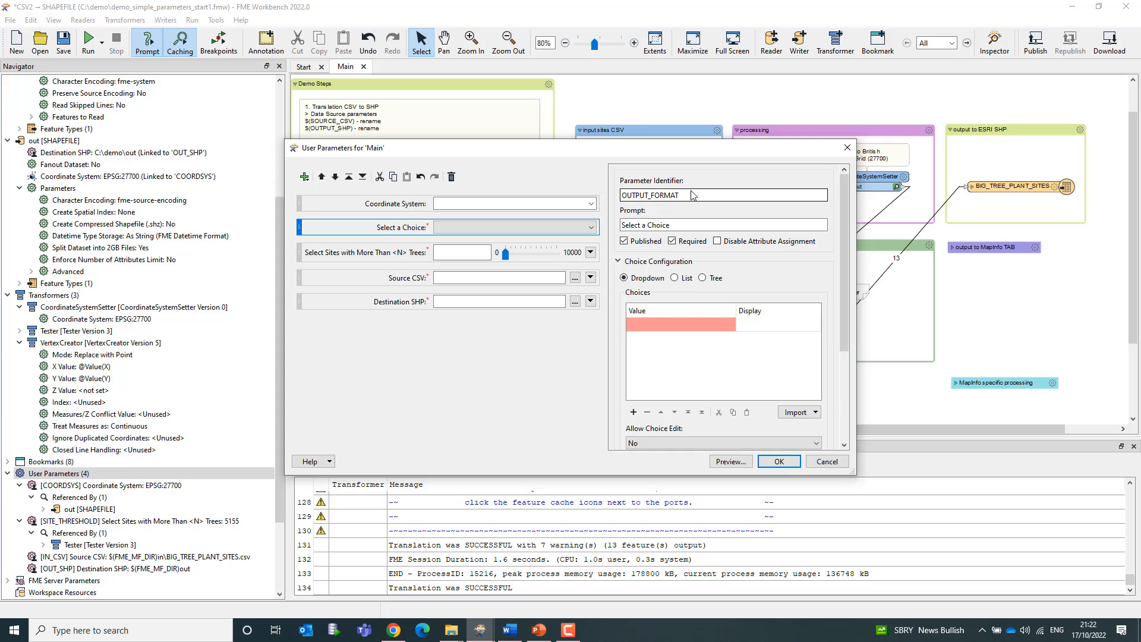
# Step: Set the prompt of the OUTPUT_FORMAT choice parameter to "Output File Format"
pyautogui.tripleClick(694, 226)
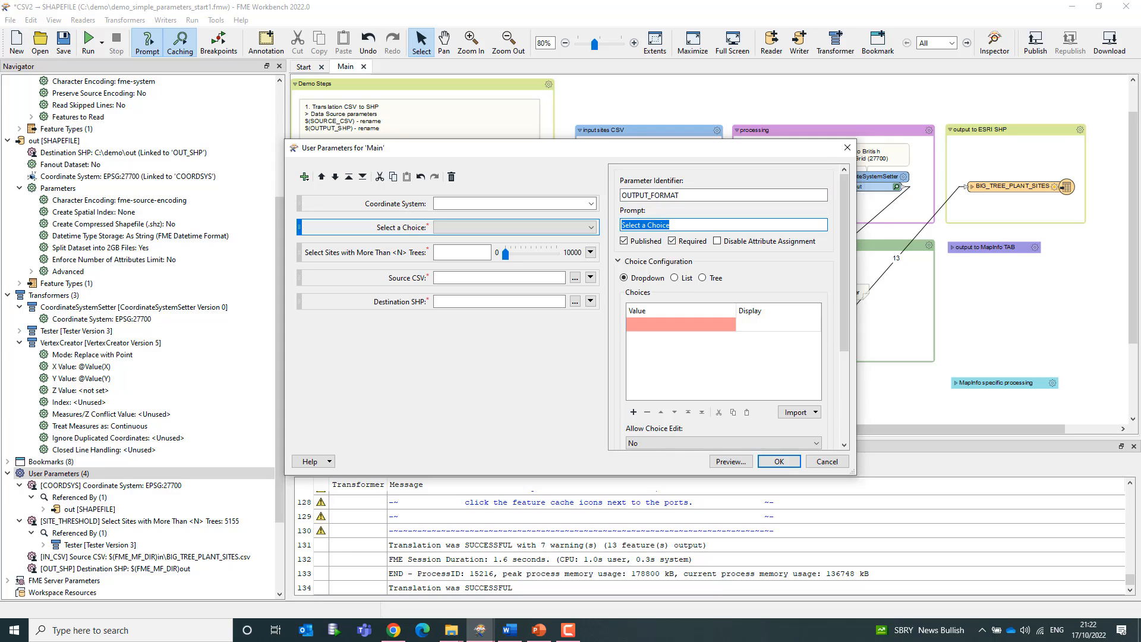
pyautogui.click(689, 224)
pyautogui.press('BackSpace')
pyautogui.press('BackSpace')
pyautogui.press('BackSpace')
pyautogui.press('BackSpace')
pyautogui.press('BackSpace')
pyautogui.press('BackSpace')
pyautogui.press('BackSpace')
pyautogui.press('BackSpace')
pyautogui.press('BackSpace')
pyautogui.press('BackSpace')
pyautogui.press('BackSpace')
pyautogui.press('BackSpace')
pyautogui.press('BackSpace')
pyautogui.press('BackSpace')
pyautogui.press('BackSpace')
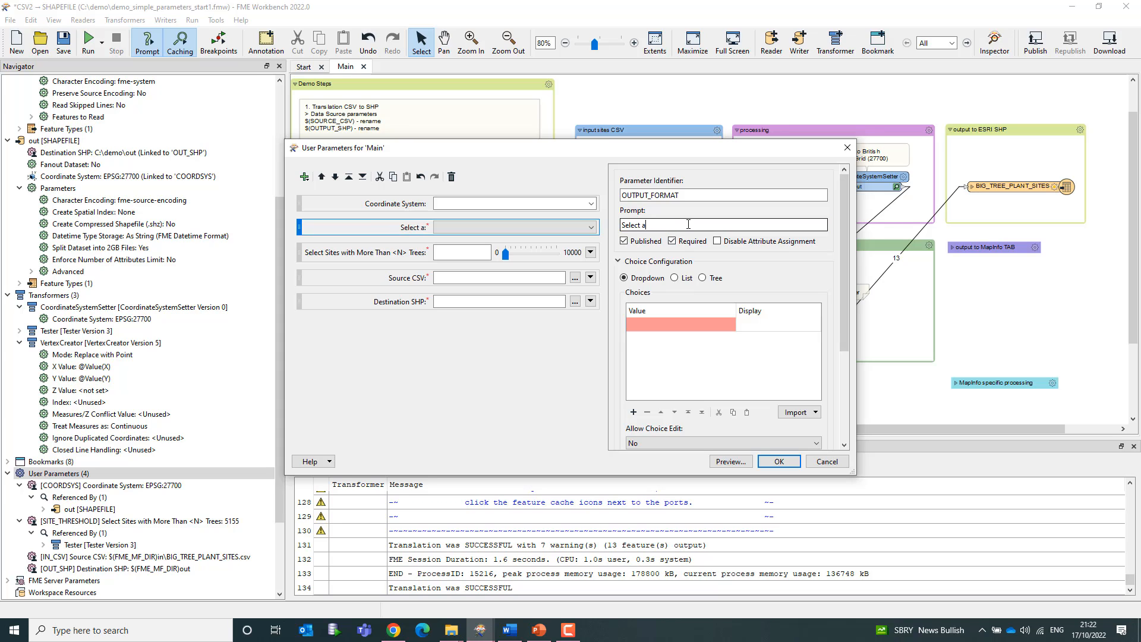
pyautogui.write('Outfor')
pyautogui.press('BackSpace')
pyautogui.write('put File Format')
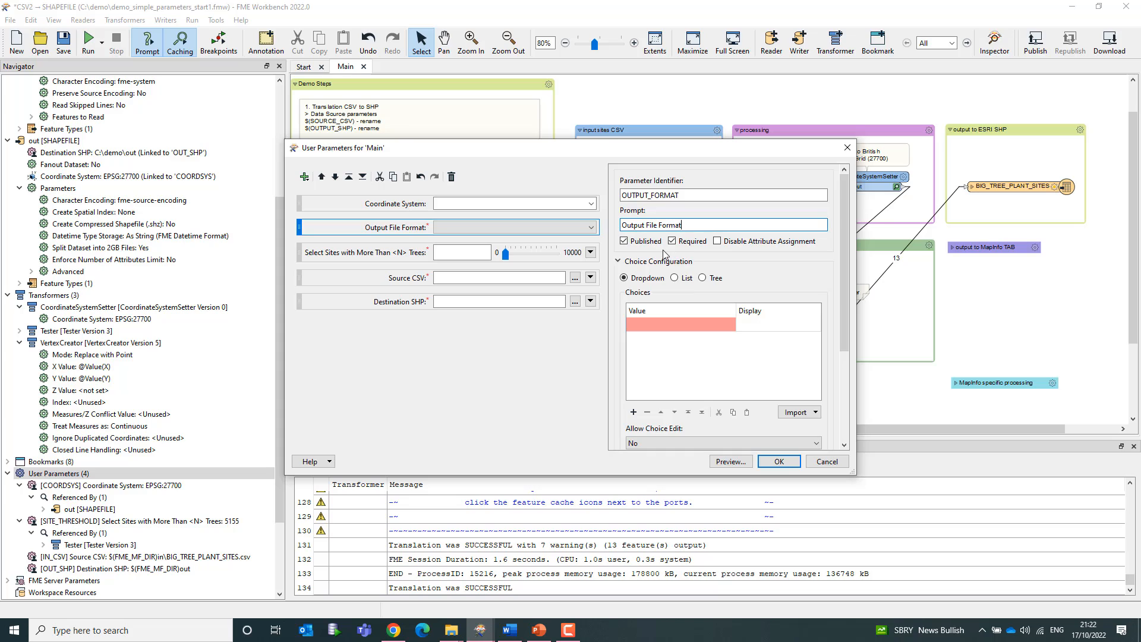
# Step: Enter MITAB and SHP as the two choice values of the OUTPUT_FORMAT parameter
pyautogui.click(688, 324)
pyautogui.write('MITA')
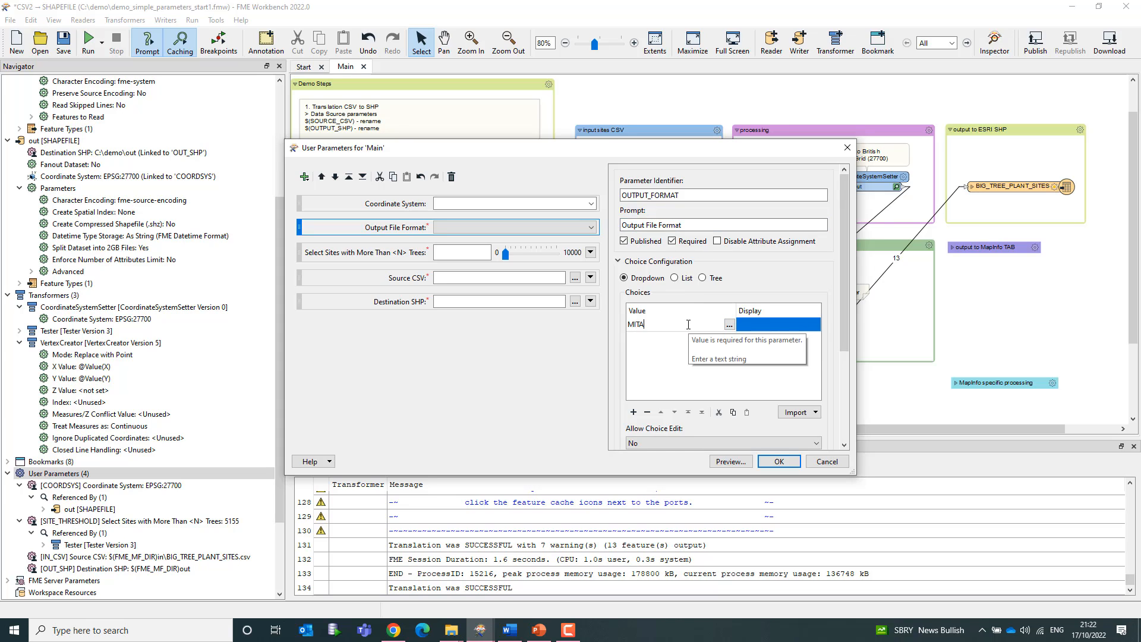
pyautogui.press('Return')
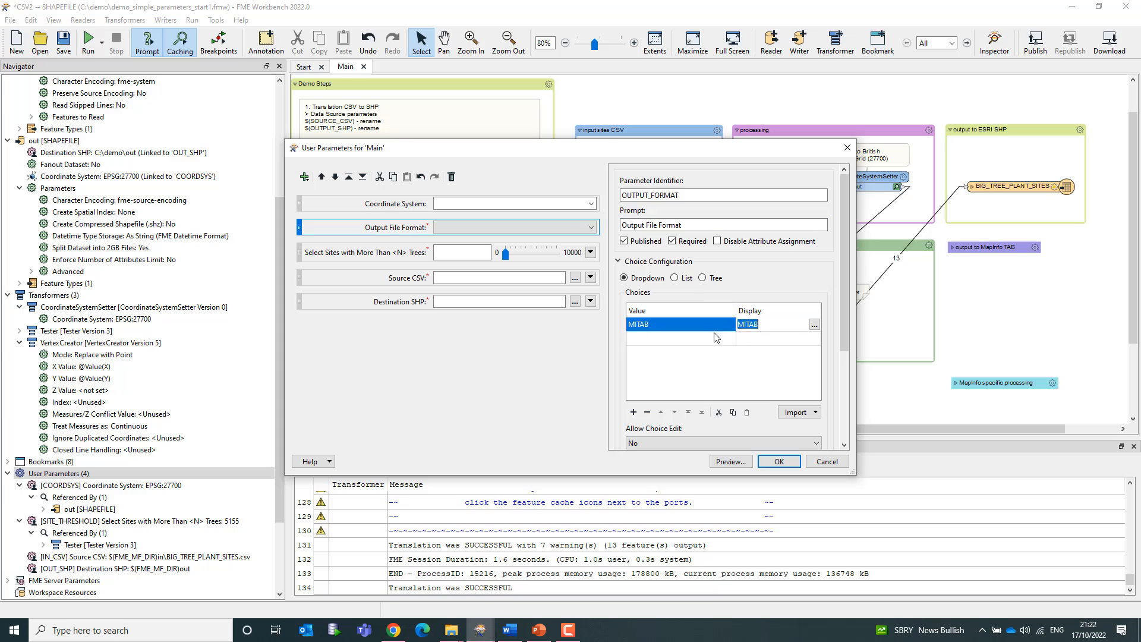
pyautogui.click(711, 338)
pyautogui.write('SHP')
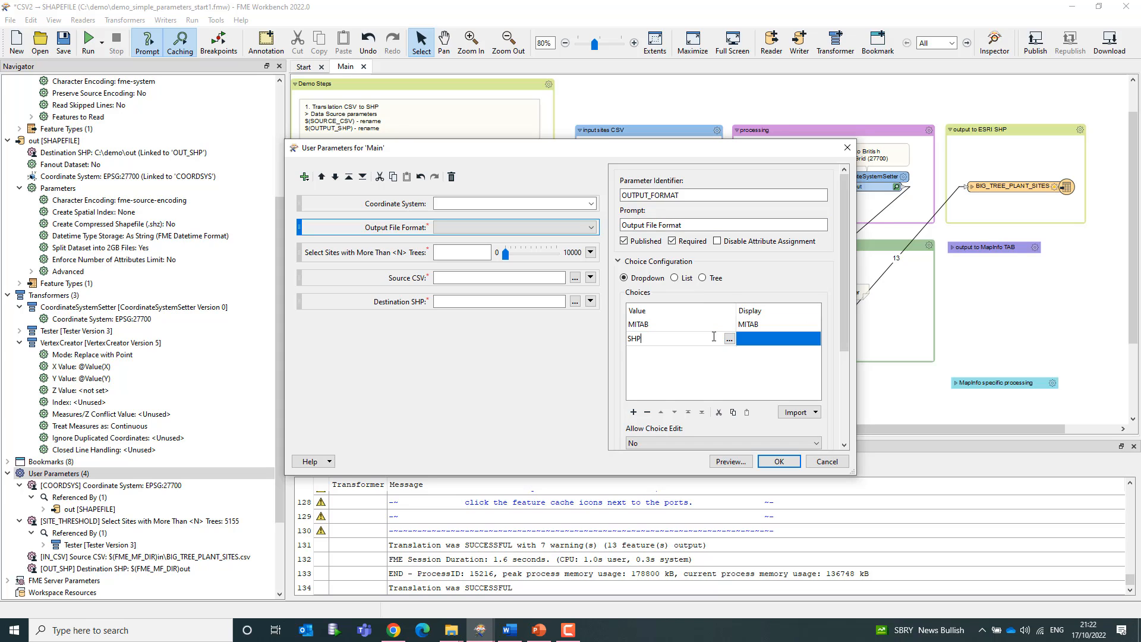
# Step: Give MITAB the display text "MapInfo TAB File" and SHP "ESRI SHP File", and confirm the user parameters
pyautogui.click(778, 324)
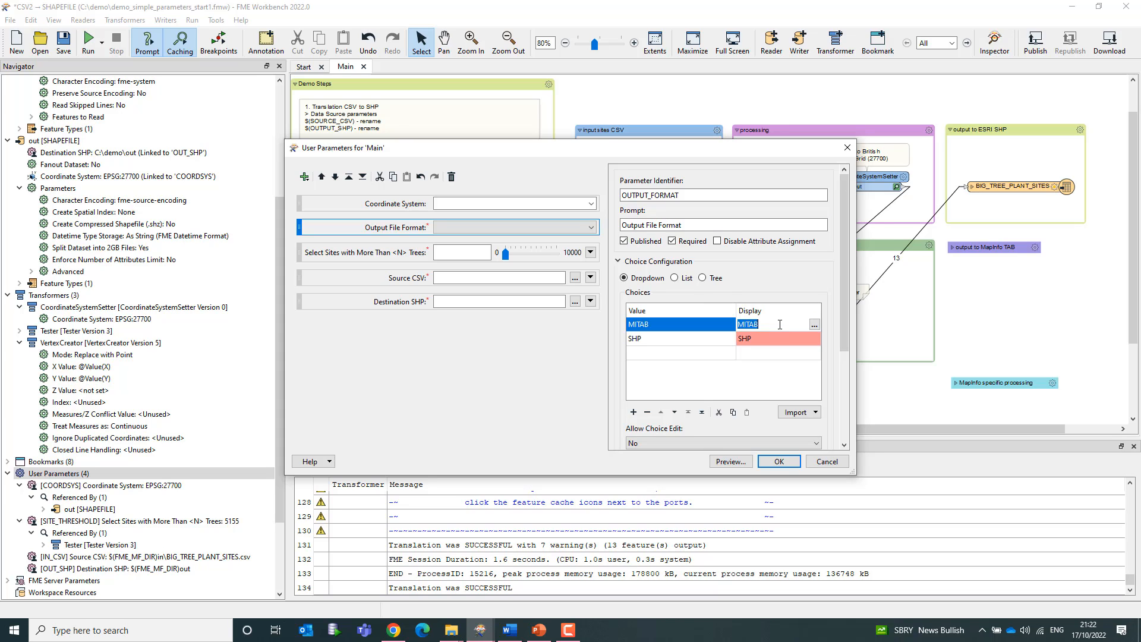
pyautogui.write('MapInfo')
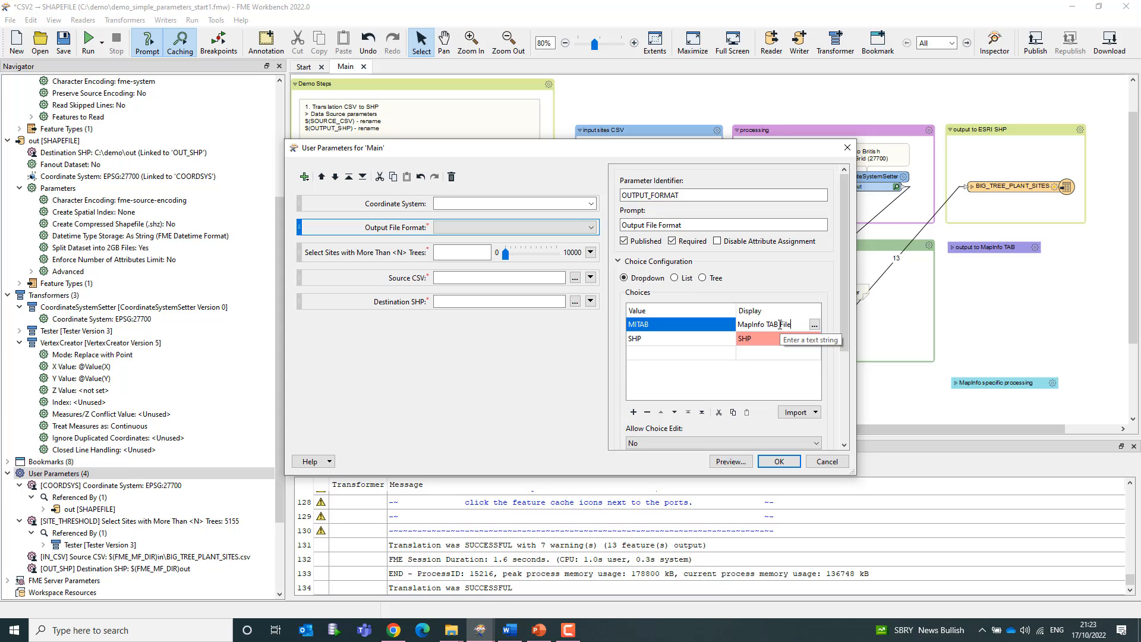
pyautogui.click(774, 341)
pyautogui.write('ESRI')
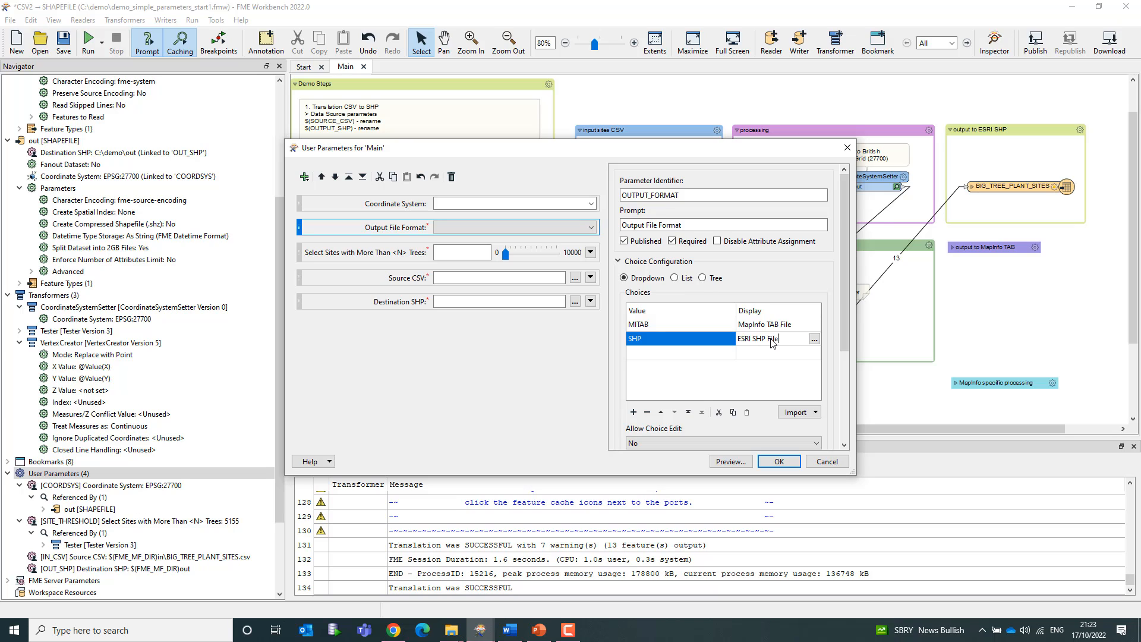
pyautogui.click(788, 464)
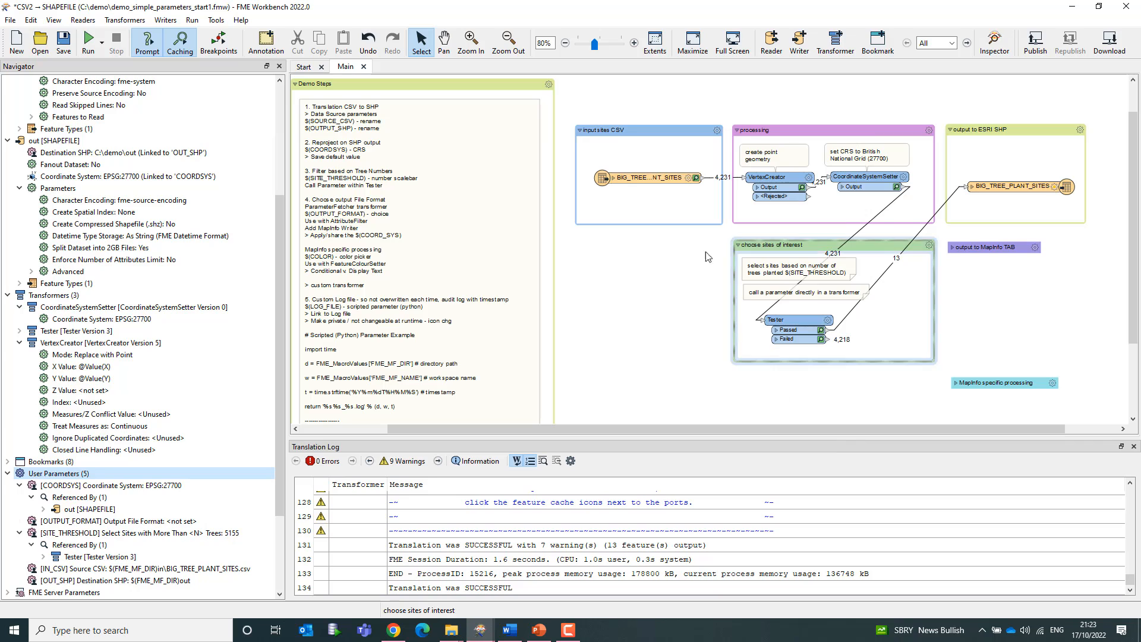
# Step: Check the Output File Format choices in the workspace's run prompt and cancel the run
pyautogui.click(101, 41)
pyautogui.click(154, 88)
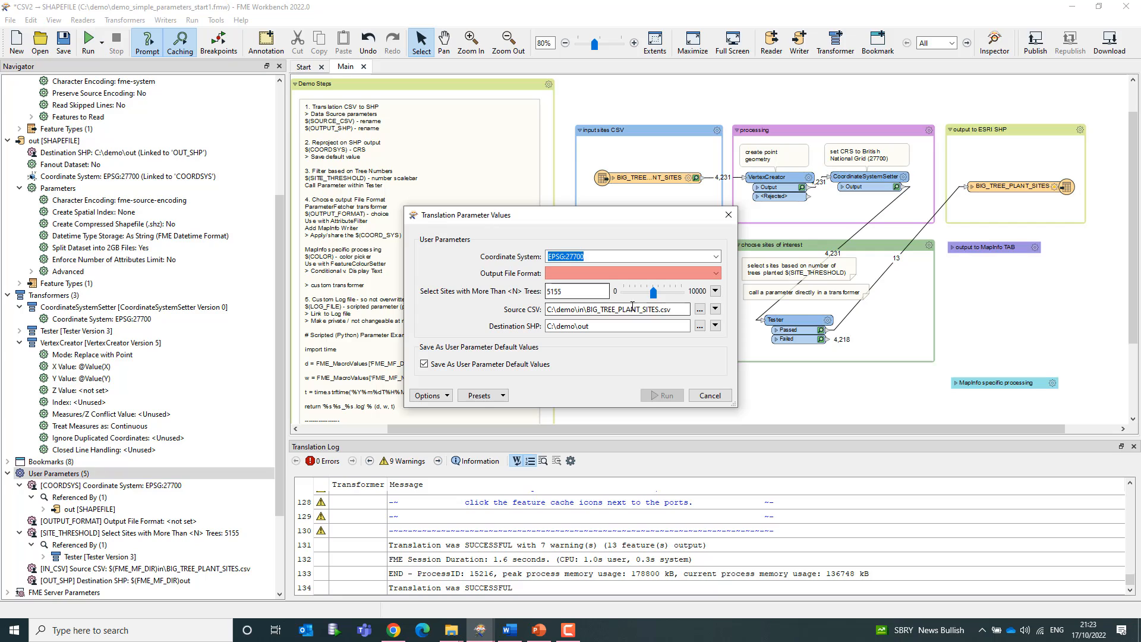
pyautogui.click(717, 273)
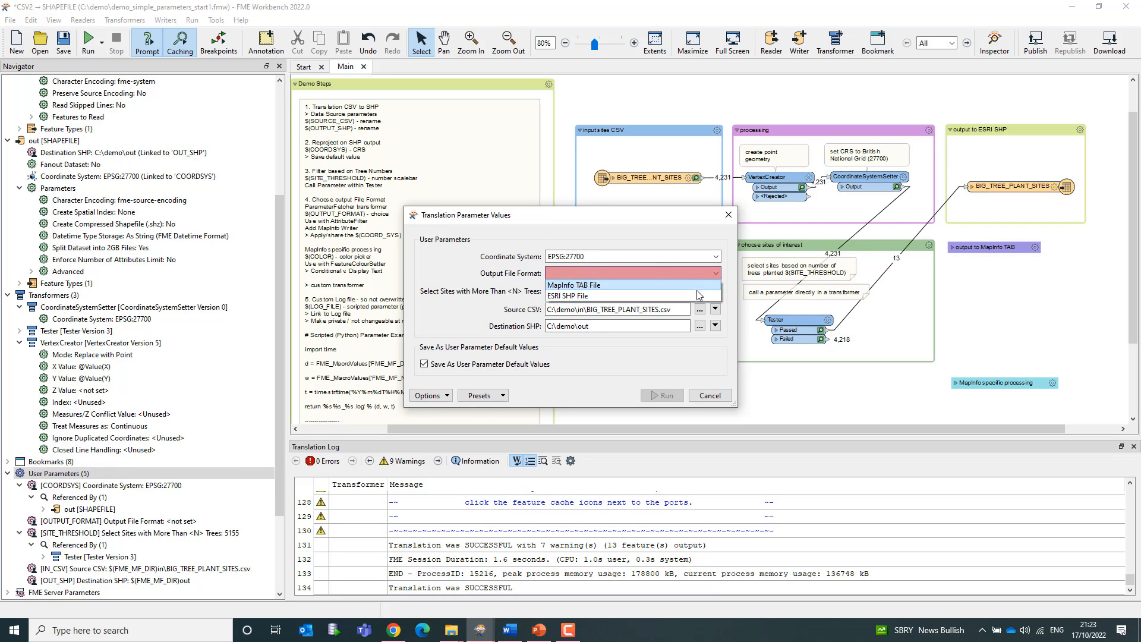
pyautogui.click(710, 396)
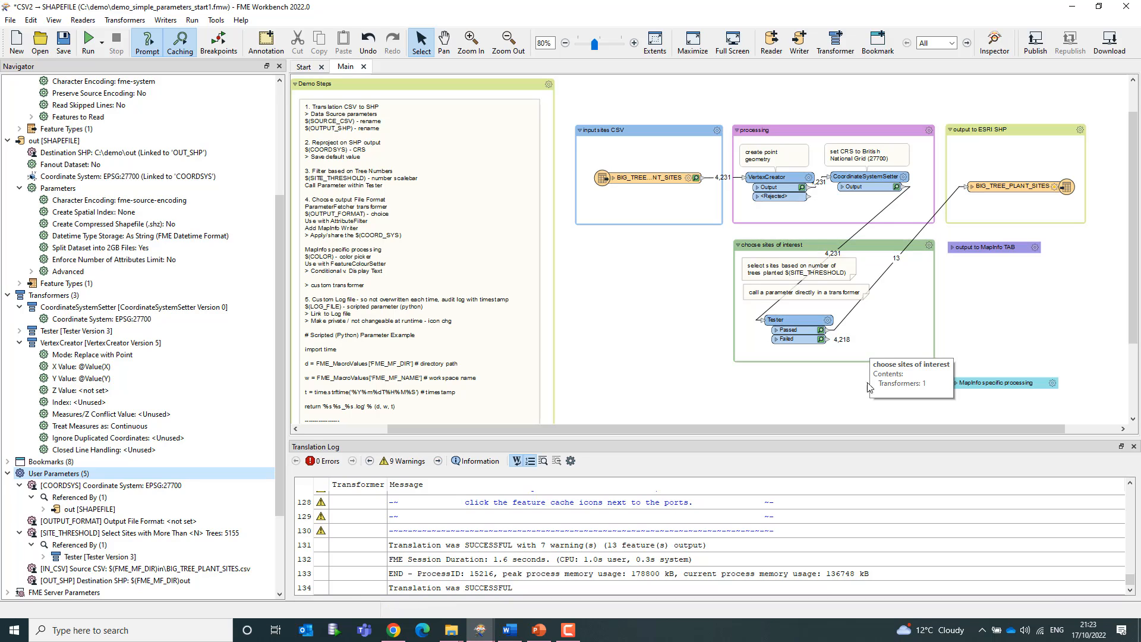
# Step: Add a ParameterFetcher transformer and insert it between the Tester's Passed output and the shapefile writer
pyautogui.scroll(-1, 976, 329)
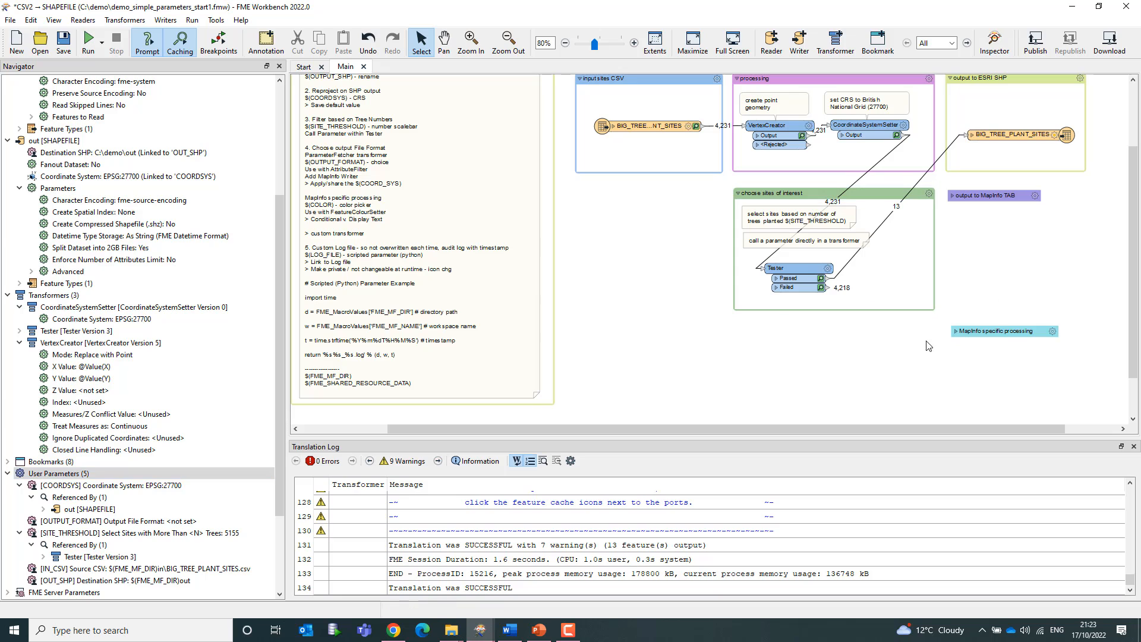
pyautogui.write('paramet')
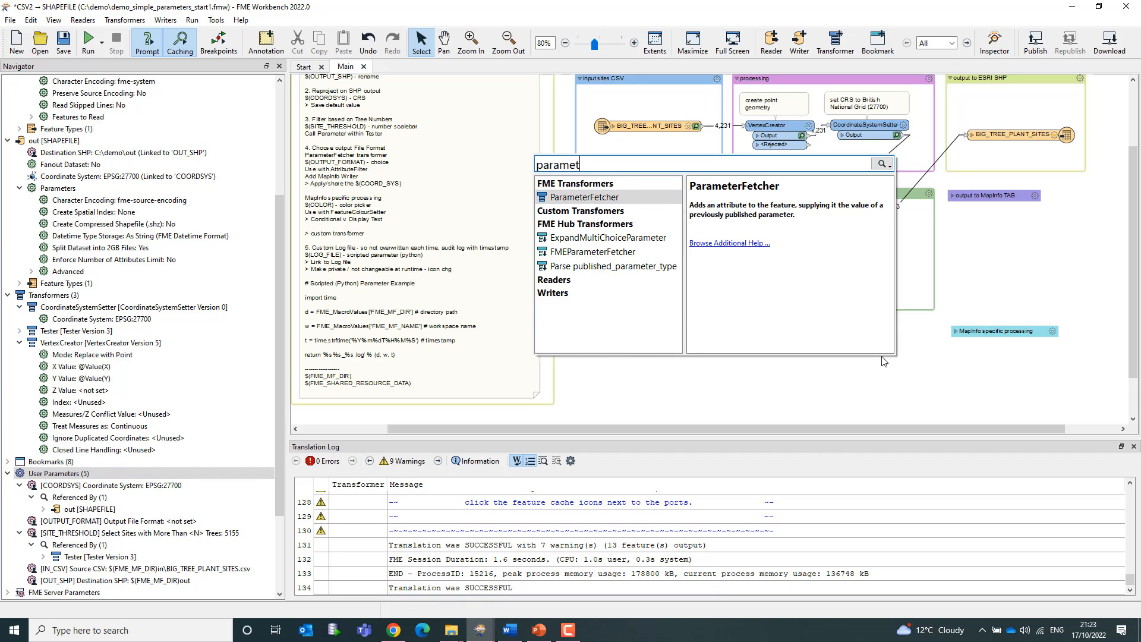
pyautogui.press('Return')
pyautogui.moveTo(904, 358); pyautogui.dragTo(802, 350)
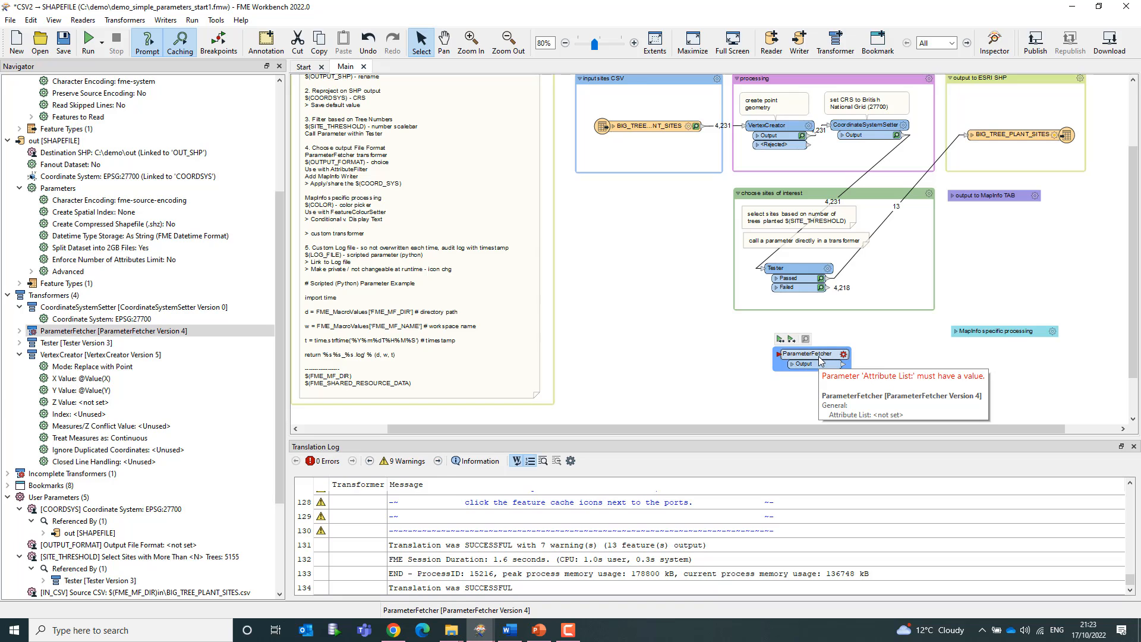
pyautogui.moveTo(818, 361)
pyautogui.mouseDown()
pyautogui.moveTo(896, 282)
pyautogui.moveTo(796, 354)
pyautogui.mouseUp()
# Step: Configure the ParameterFetcher to fetch the OUTPUT_FORMAT user parameter into the _OUTPUT_FORMAT attribute
pyautogui.click(831, 337)
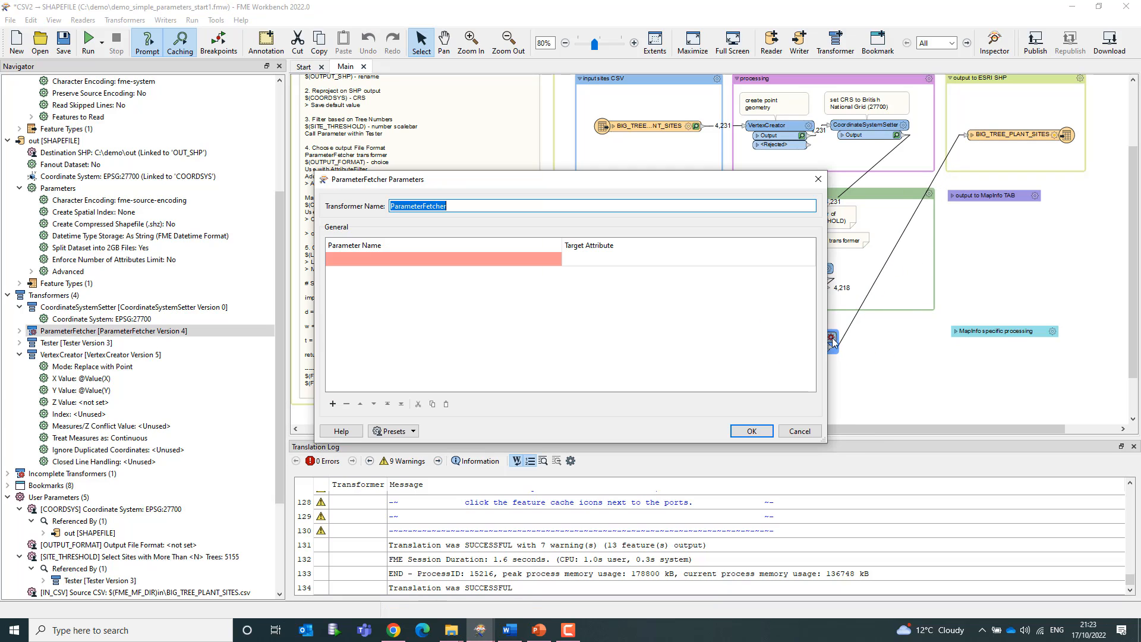
pyautogui.click(526, 258)
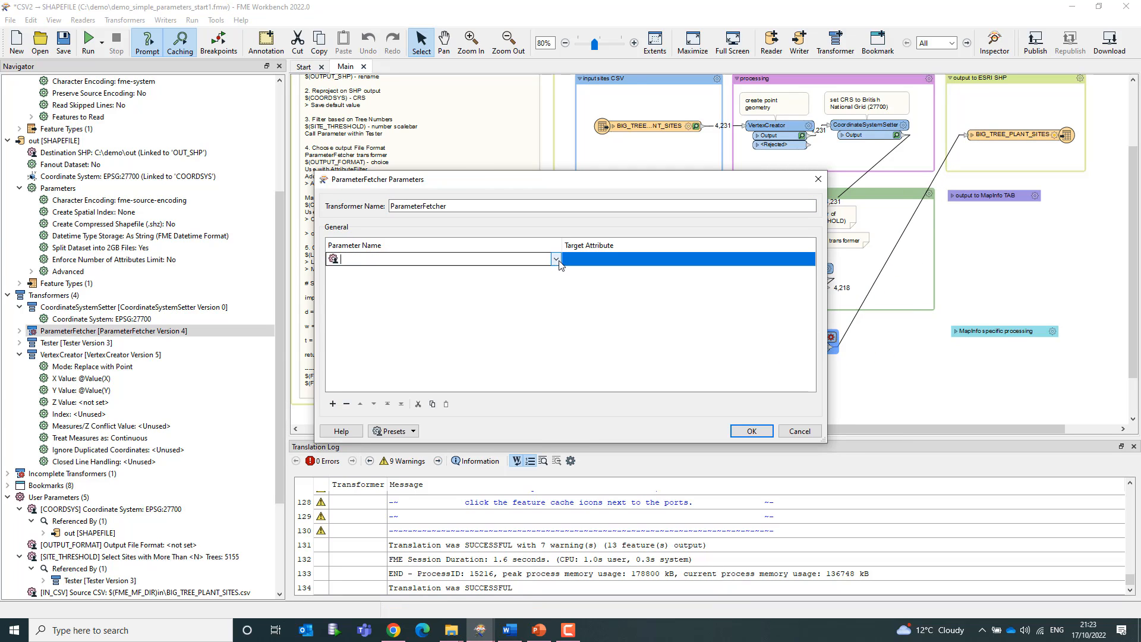
pyautogui.click(555, 259)
pyautogui.moveTo(555, 281)
pyautogui.mouseDown()
pyautogui.moveTo(551, 403)
pyautogui.moveTo(566, 278)
pyautogui.mouseUp()
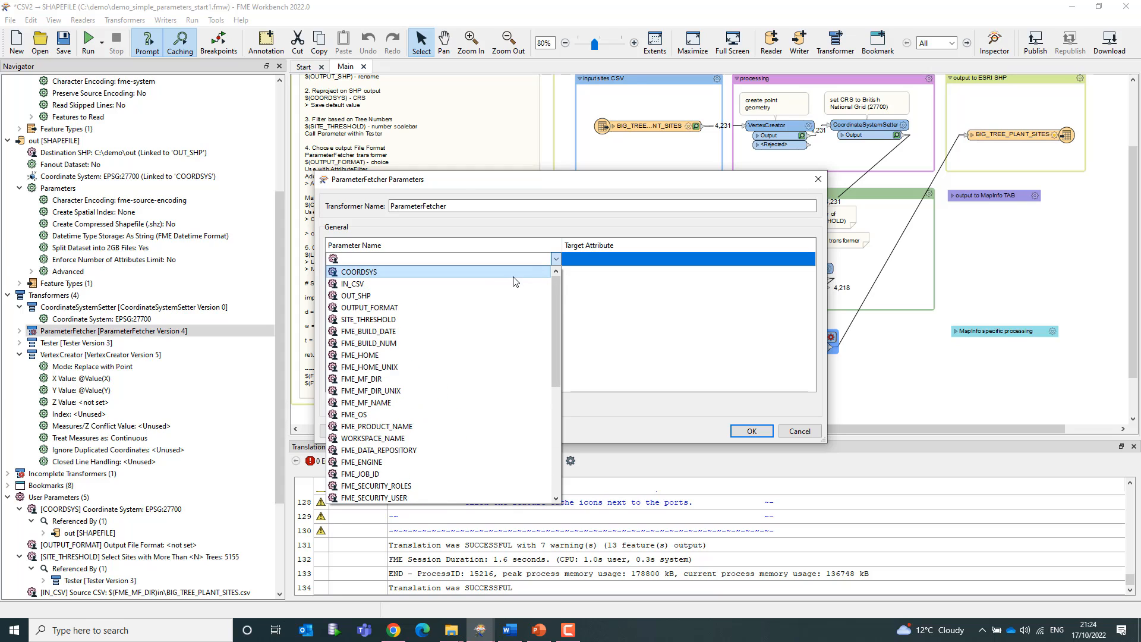
pyautogui.click(408, 308)
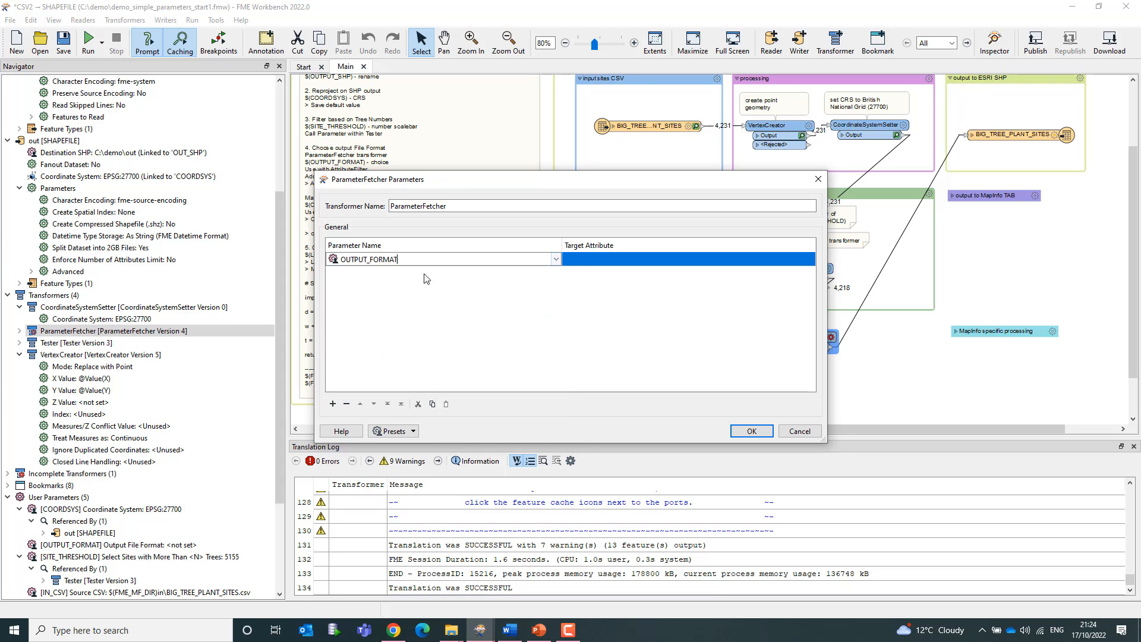
pyautogui.click(404, 276)
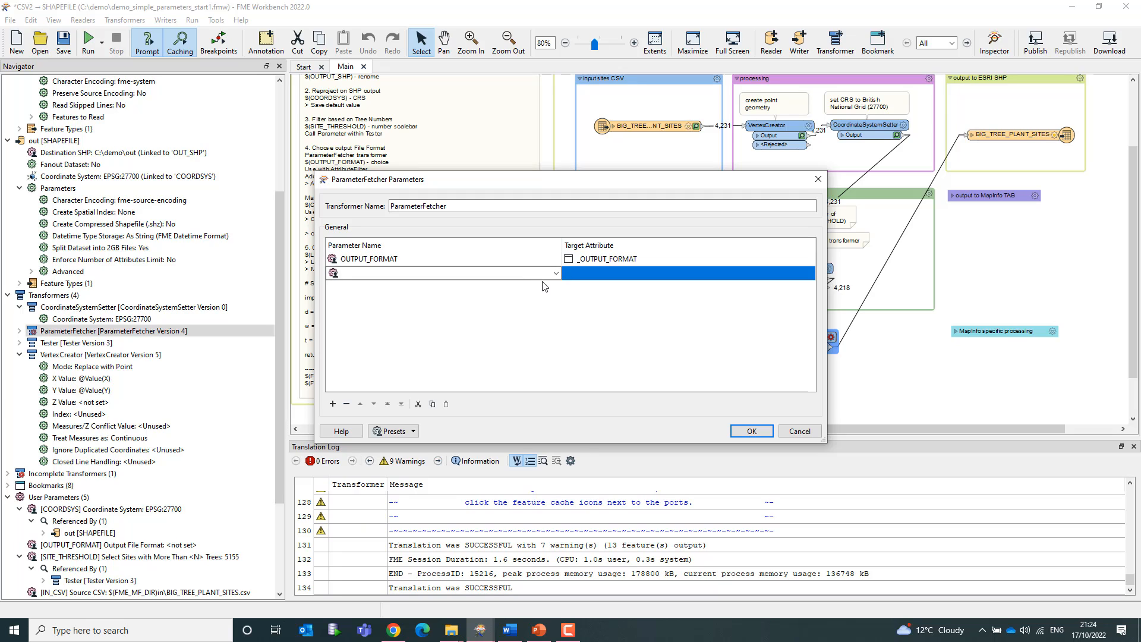
pyautogui.click(657, 259)
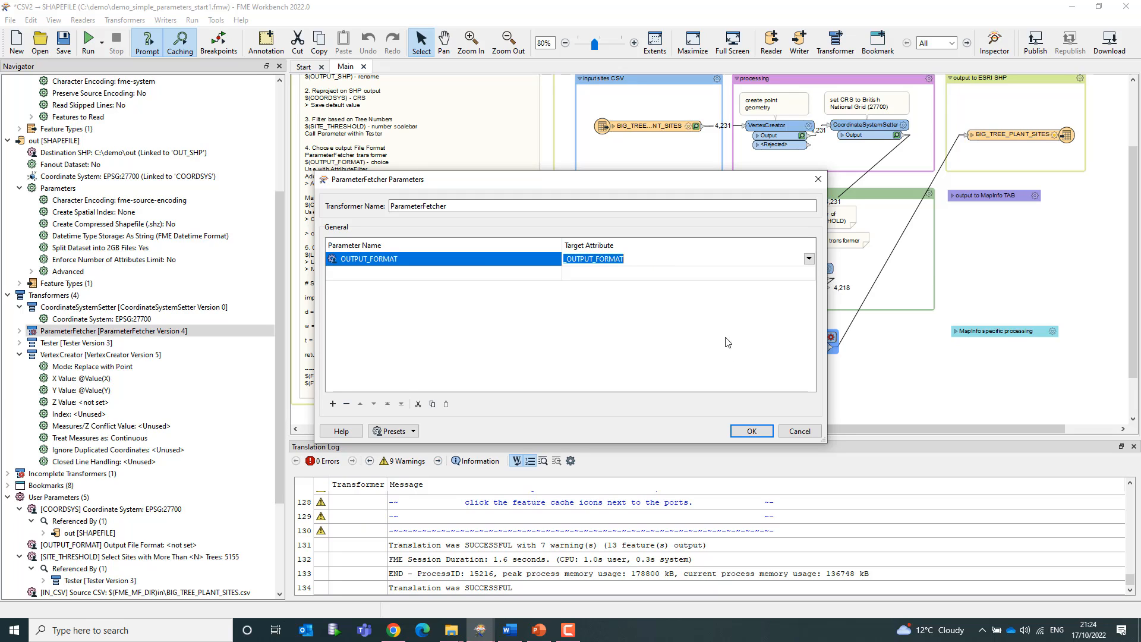
pyautogui.click(752, 431)
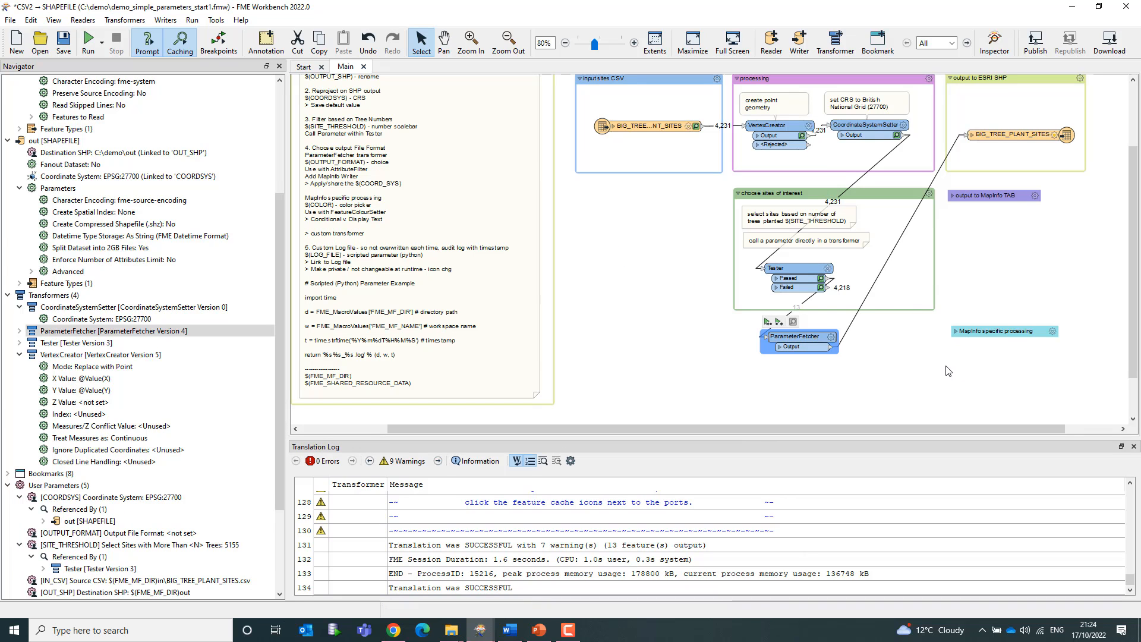
# Step: Add an AttributeFilter transformer on the empty canvas beside the ParameterFetcher
pyautogui.click(874, 352)
pyautogui.write('attribue')
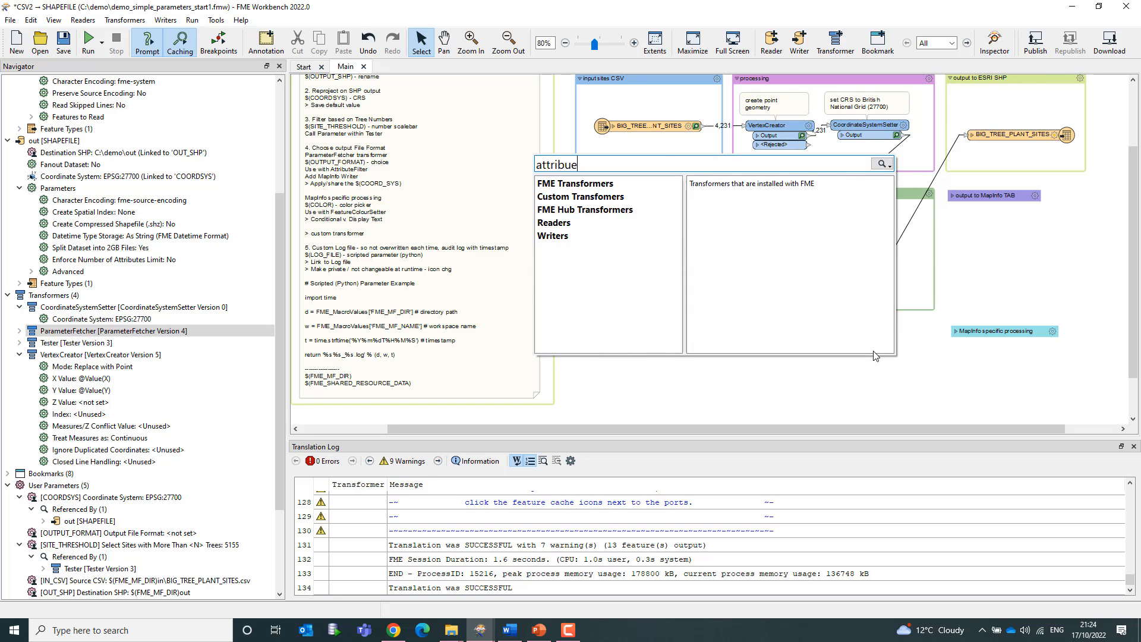
pyautogui.press('BackSpace')
pyautogui.write('te')
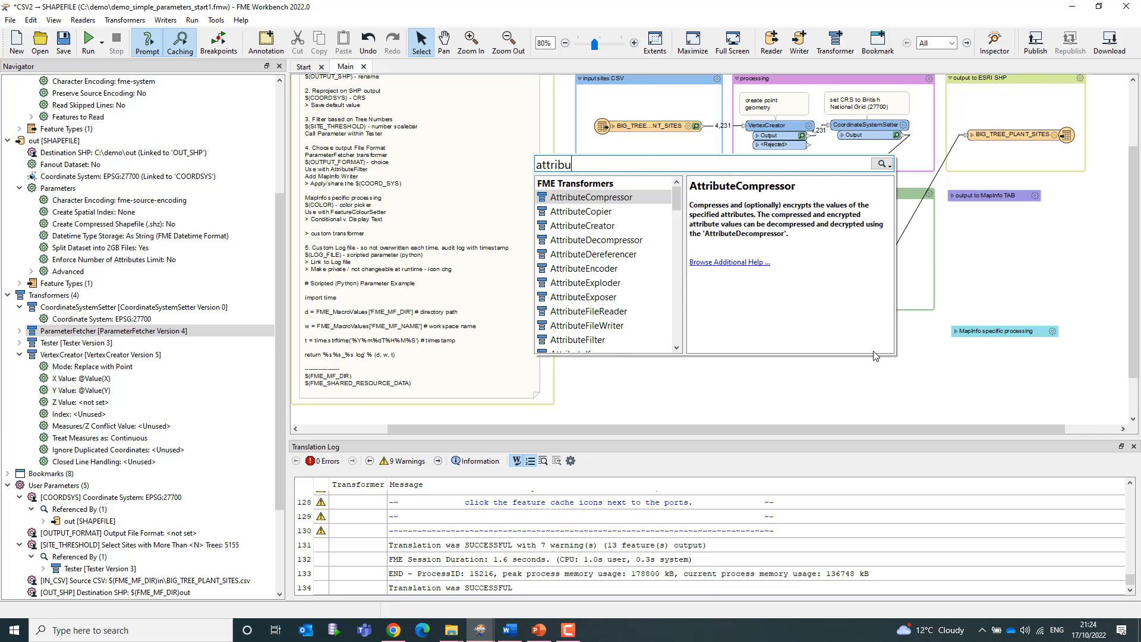
pyautogui.write('fil')
pyautogui.press('Return')
pyautogui.scroll(-1, 883, 327)
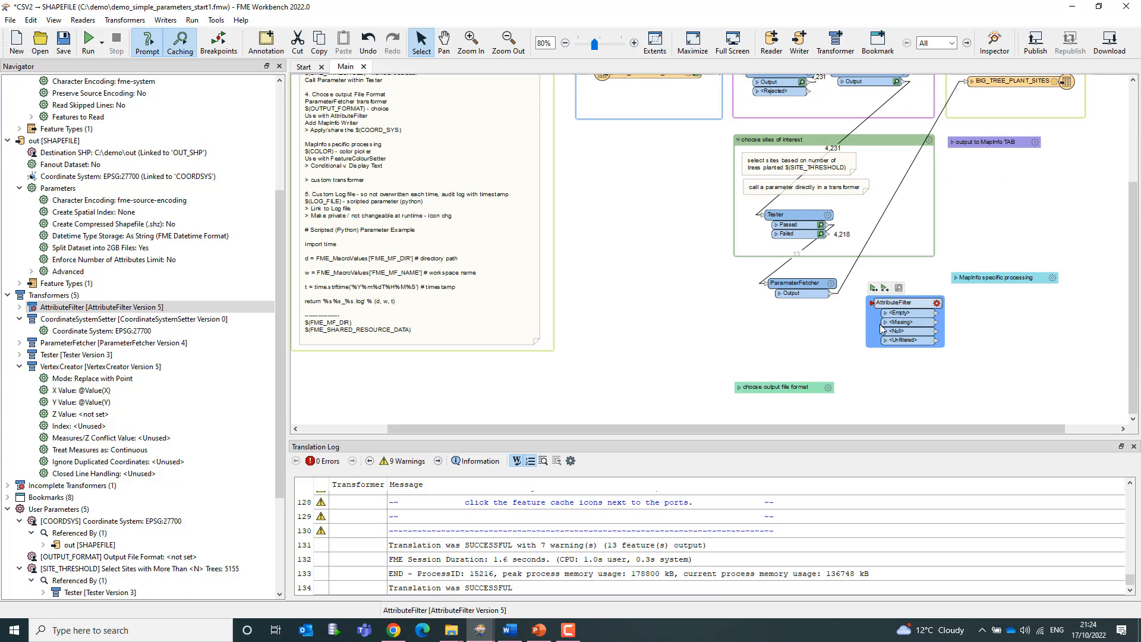
# Step: Expand the "choose output file format" bookmark and move the ParameterFetcher and AttributeFilter into it
pyautogui.click(740, 387)
pyautogui.moveTo(791, 380)
pyautogui.mouseDown()
pyautogui.moveTo(786, 293)
pyautogui.moveTo(796, 320)
pyautogui.moveTo(783, 378)
pyautogui.mouseUp()
pyautogui.moveTo(906, 308); pyautogui.dragTo(887, 387)
pyautogui.moveTo(779, 378); pyautogui.dragTo(774, 378)
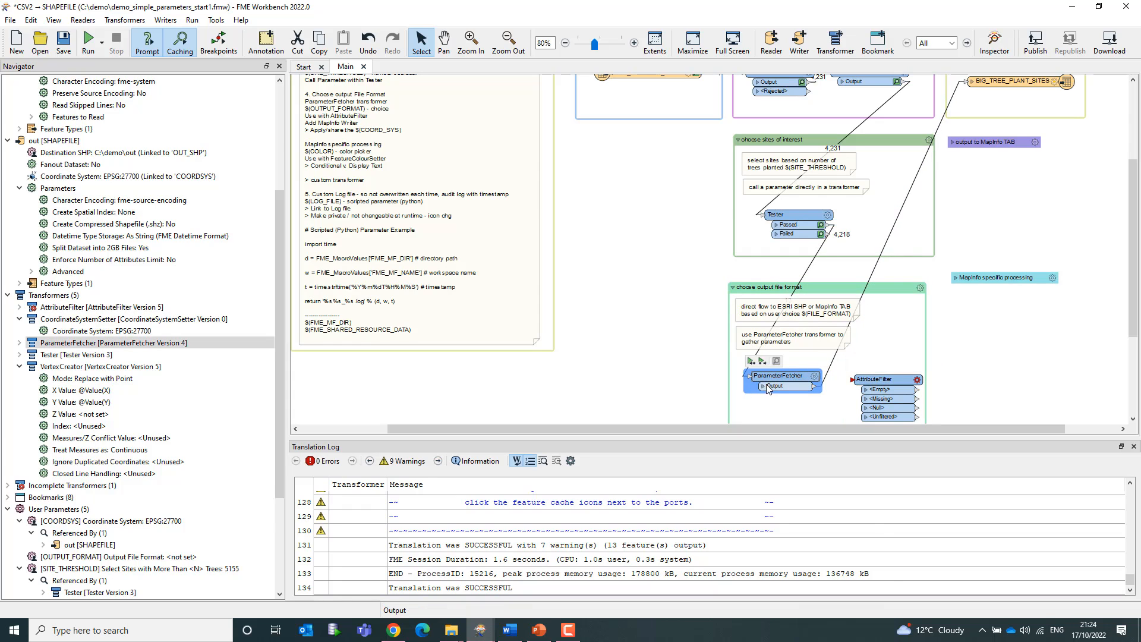
# Step: List the attributes under the ParameterFetcher's Output port and widen the transformer so the full attribute names fit
pyautogui.click(767, 387)
pyautogui.scroll(-5, 784, 381)
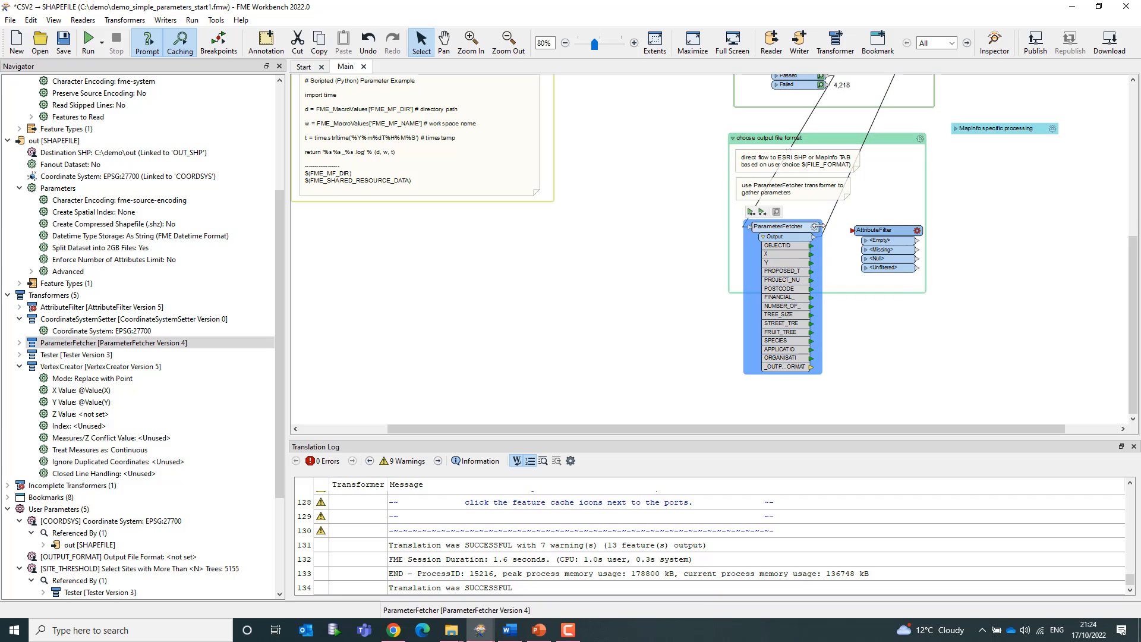
pyautogui.moveTo(817, 227); pyautogui.dragTo(831, 227)
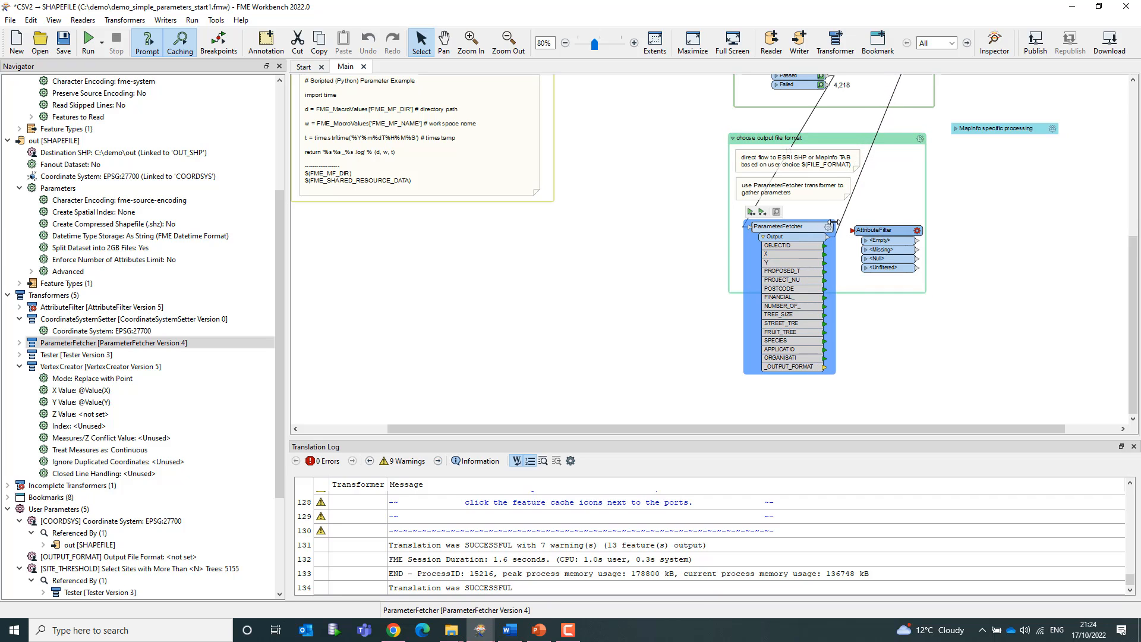
# Step: Insert the AttributeFilter into the connection between the ParameterFetcher and the shapefile writer
pyautogui.click(837, 351)
pyautogui.moveTo(879, 235); pyautogui.dragTo(874, 231)
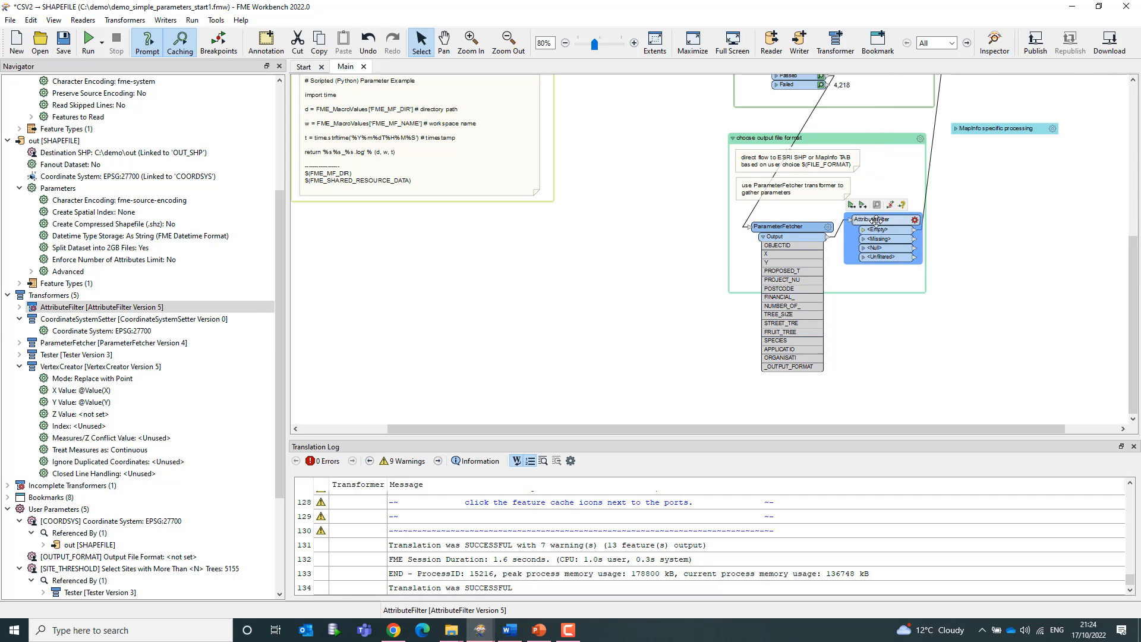
# Step: Configure the AttributeFilter to filter by _OUTPUT_FORMAT with the possible attribute values MITAB and SHP
pyautogui.click(912, 227)
pyautogui.click(676, 226)
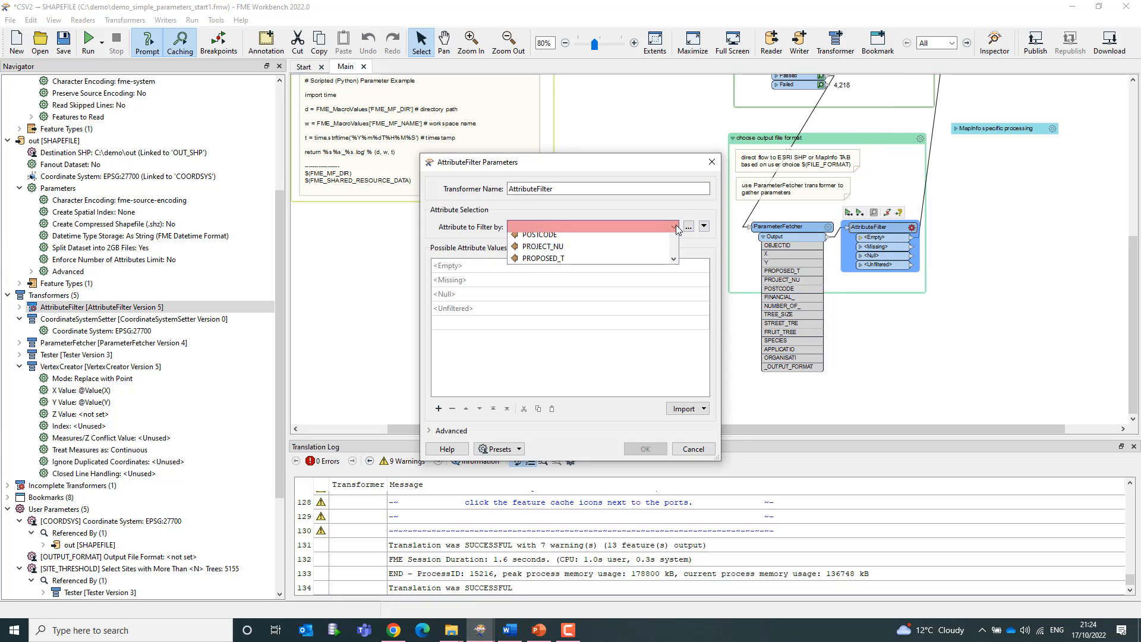
pyautogui.click(622, 235)
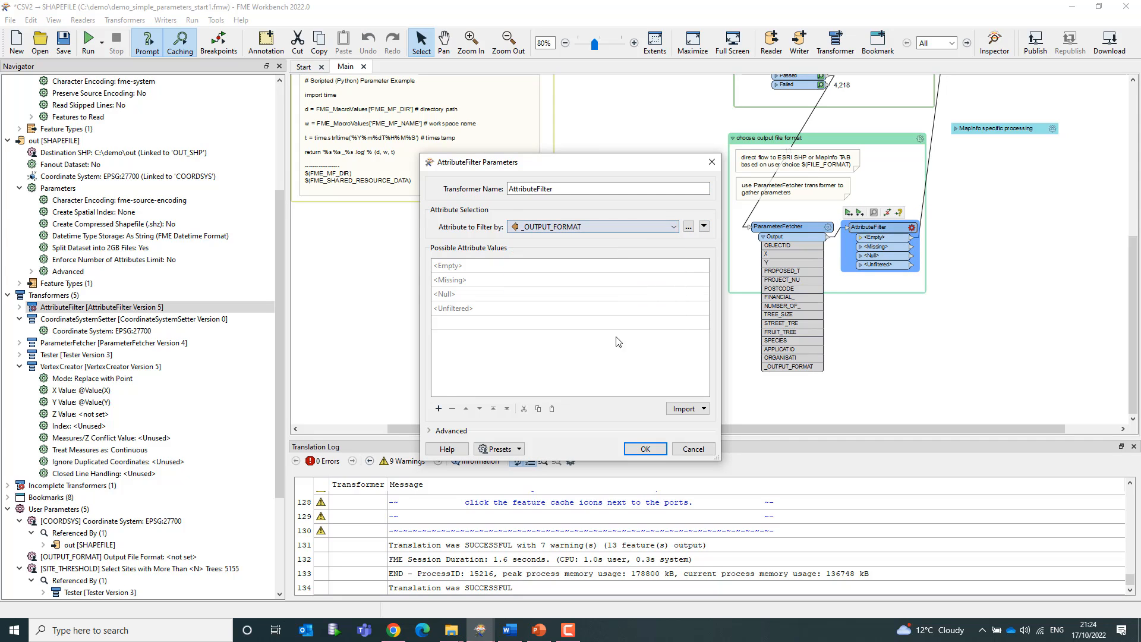
pyautogui.click(630, 325)
pyautogui.write('M')
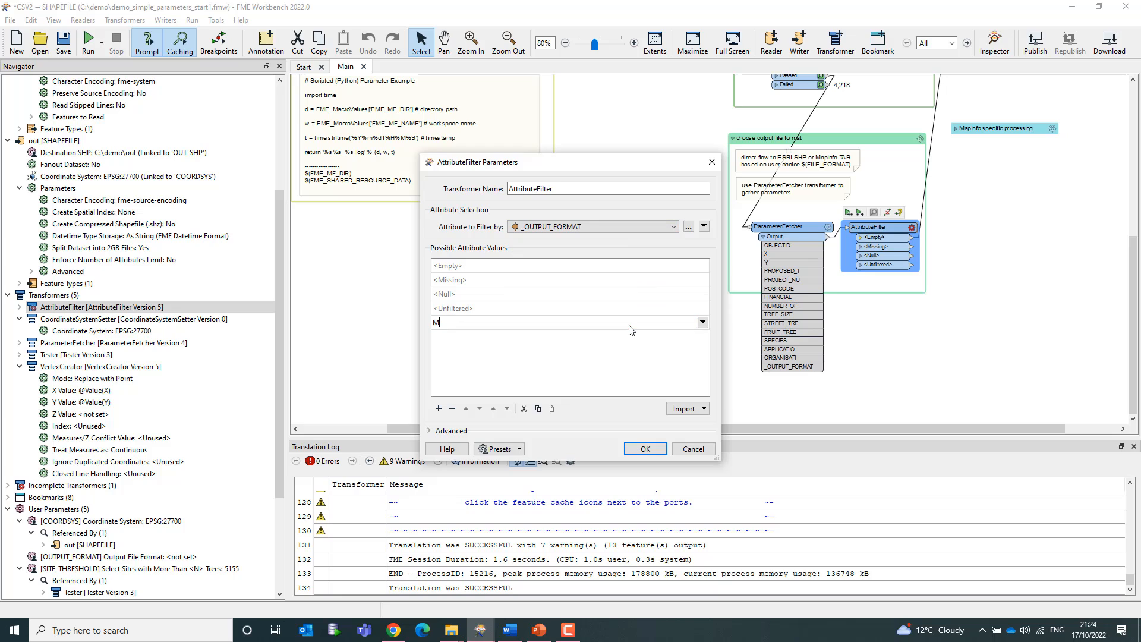
pyautogui.write('ITAB')
pyautogui.press('Return')
pyautogui.write('SHP')
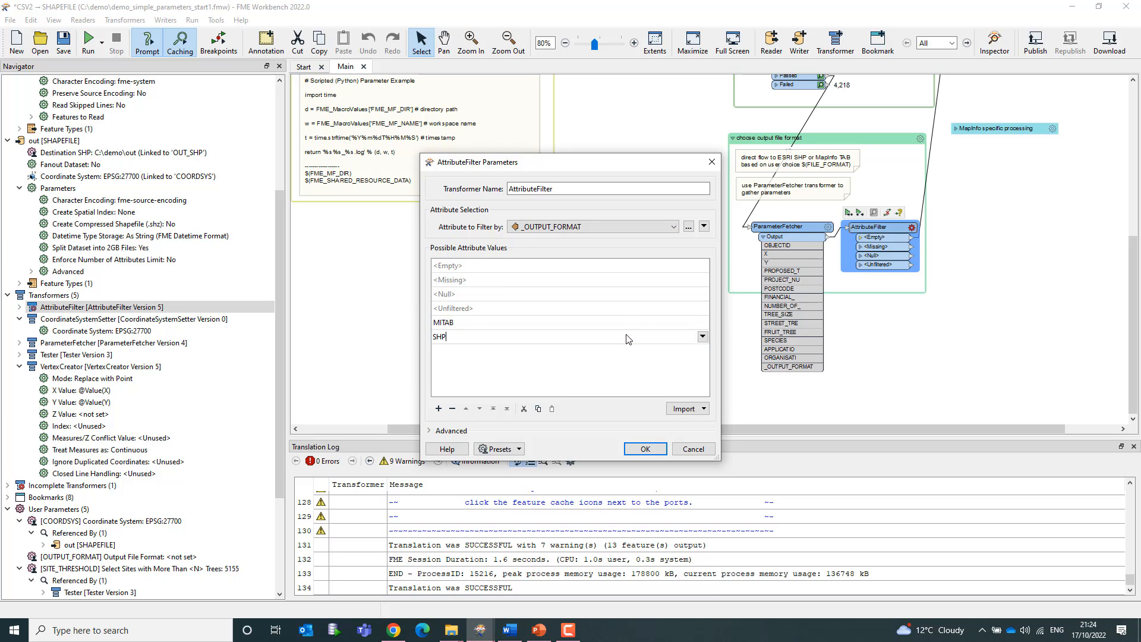
pyautogui.click(526, 372)
pyautogui.click(506, 340)
pyautogui.click(645, 449)
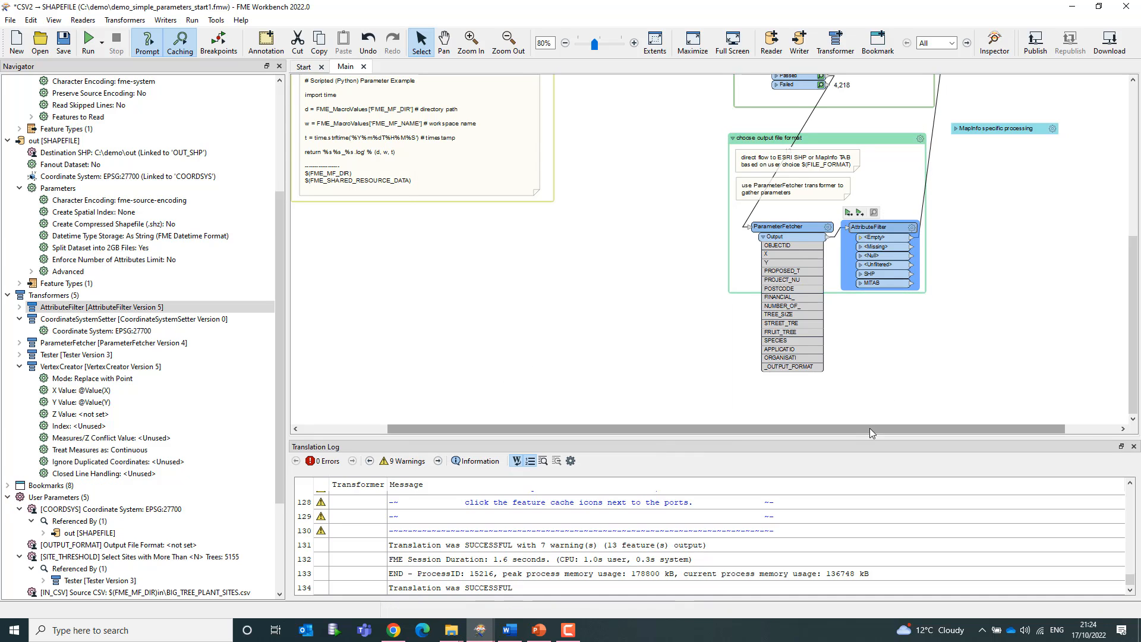
# Step: Collapse the ParameterFetcher's attribute list and reroute the shapefile writer's connection from the AttributeFilter's <Empty> port to its SHP port
pyautogui.hscroll(2, 868, 430)
pyautogui.click(711, 237)
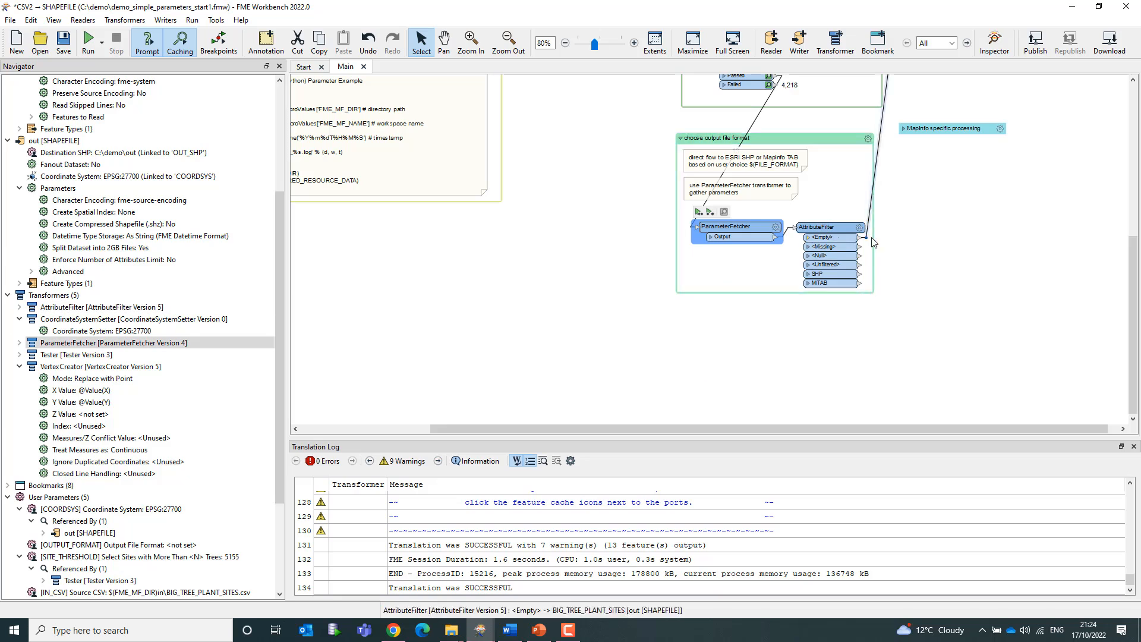
pyautogui.hscroll(1, 933, 427)
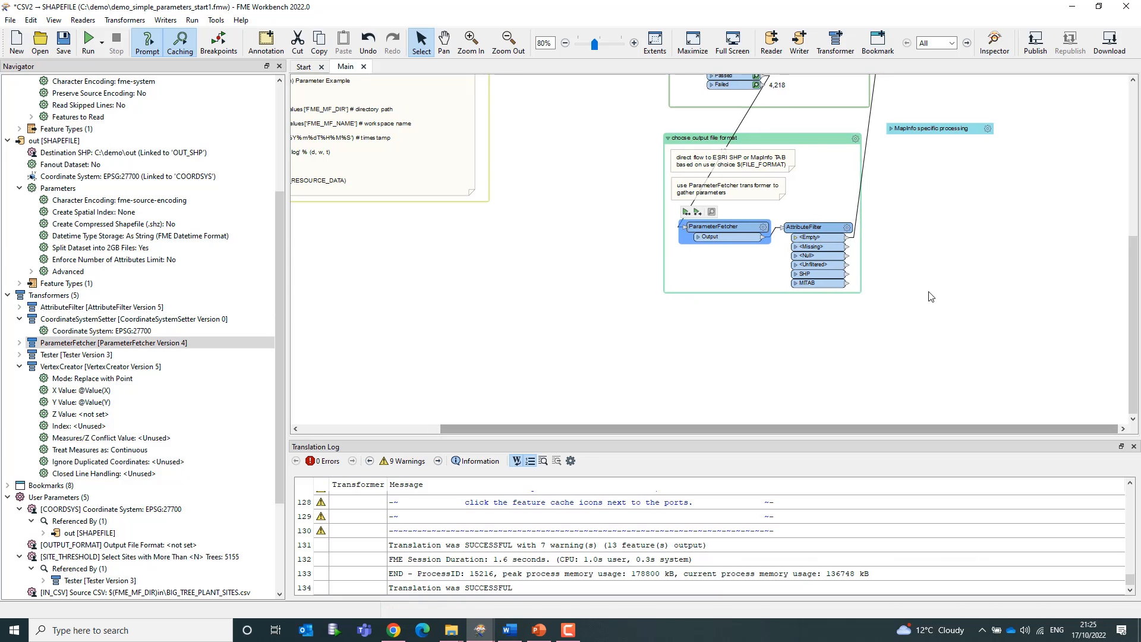
pyautogui.scroll(4, 939, 309)
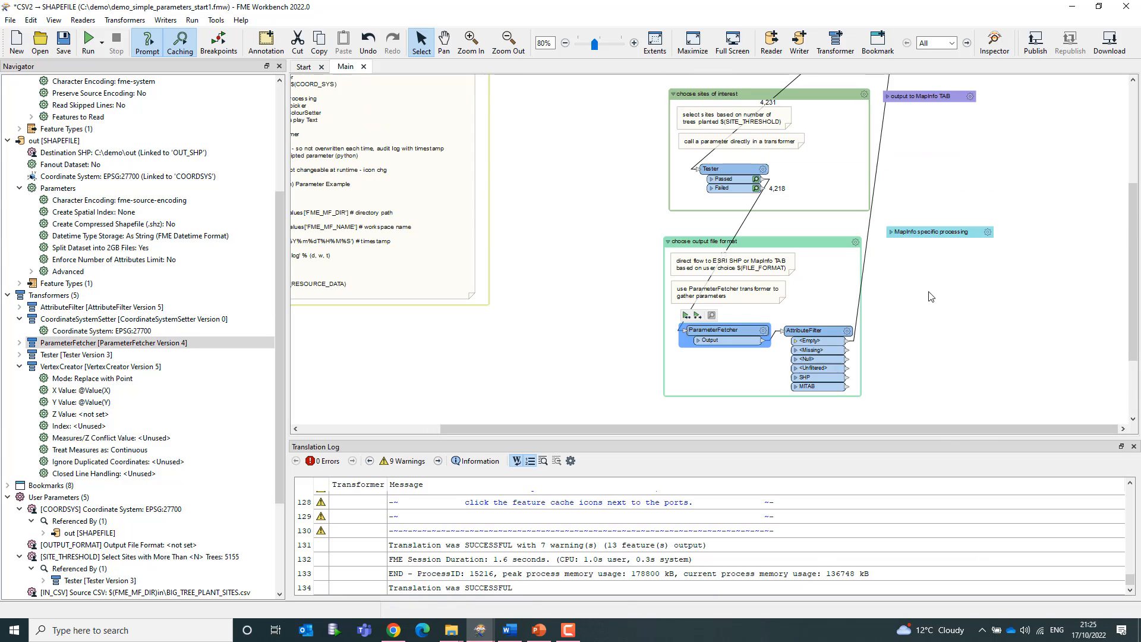
pyautogui.click(856, 340)
pyautogui.scroll(4, 913, 356)
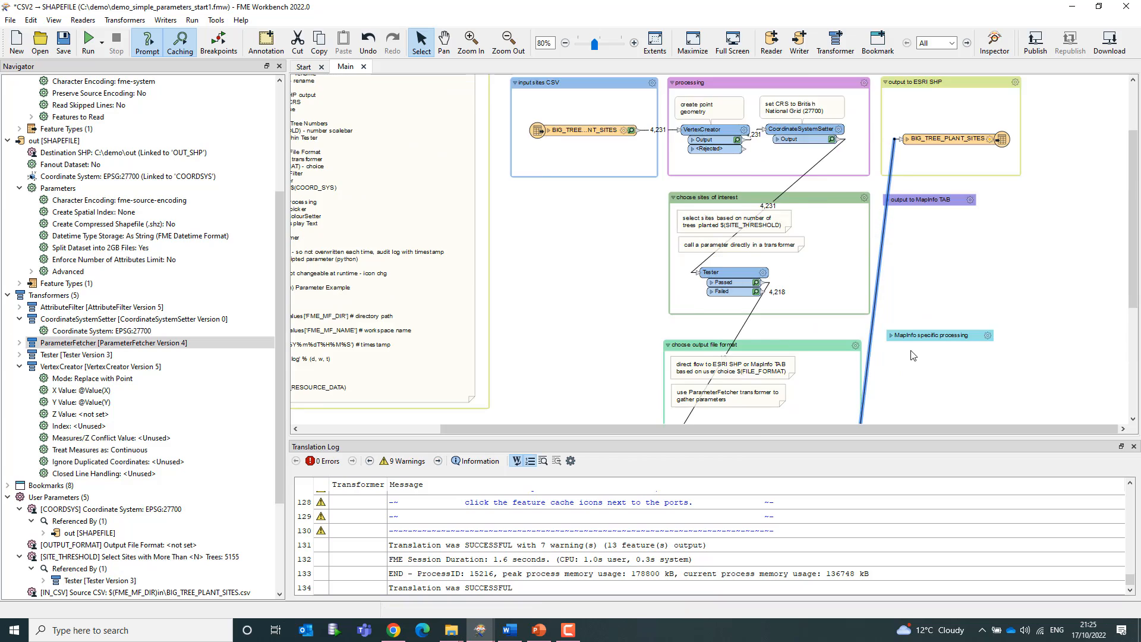
pyautogui.scroll(2, 912, 356)
pyautogui.moveTo(1133, 267); pyautogui.dragTo(1132, 326)
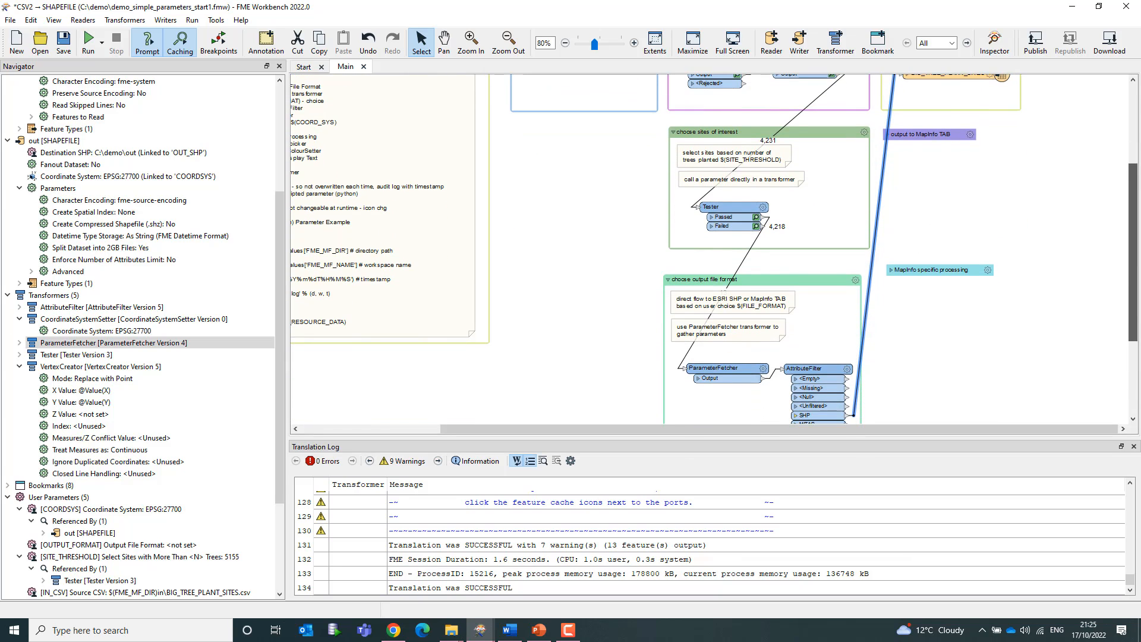
# Step: Add a MapInfo TAB (MITAB) writer with dataset folder C:\demo\out and its table definition copied from the reader
pyautogui.hotkey('alt', 'Tab')
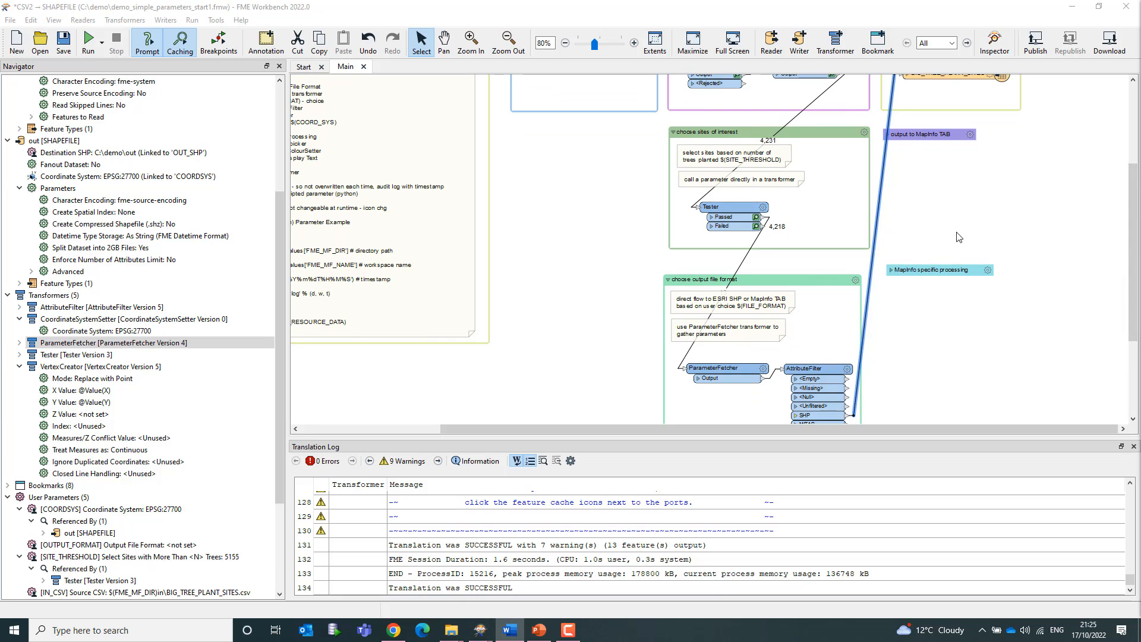
pyautogui.click(935, 181)
pyautogui.click(166, 20)
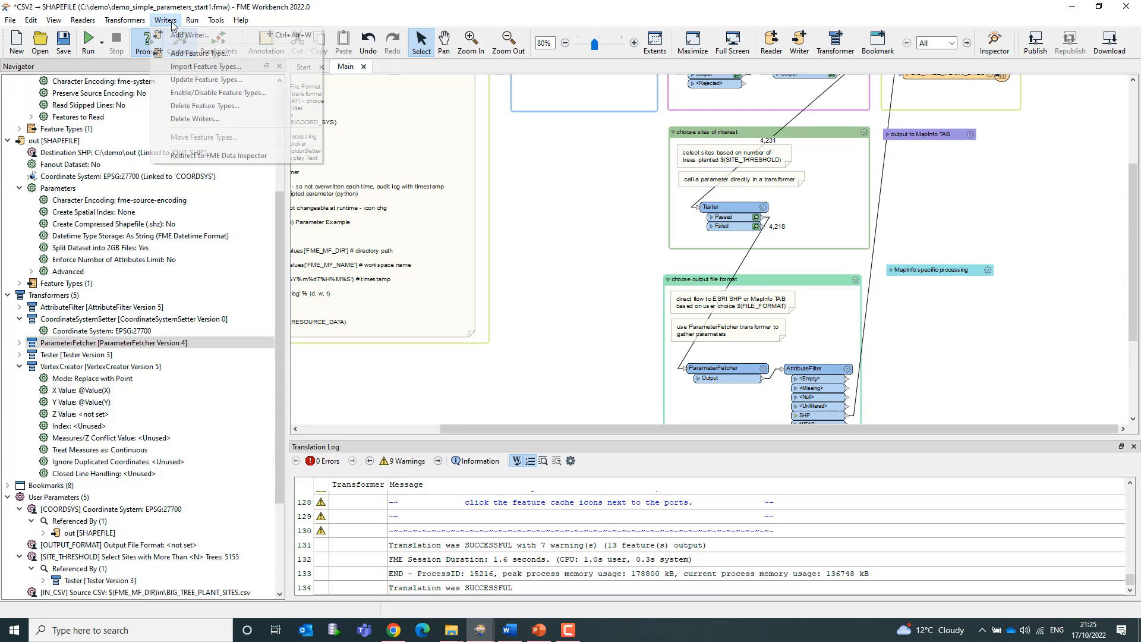
pyautogui.click(189, 34)
pyautogui.click(692, 275)
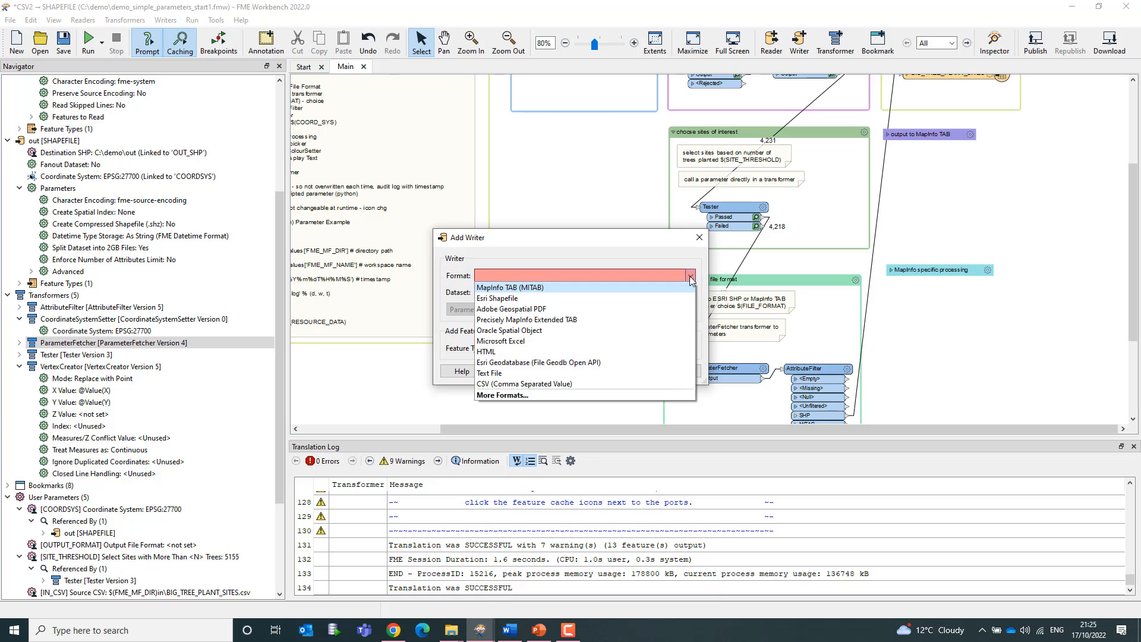
pyautogui.click(675, 289)
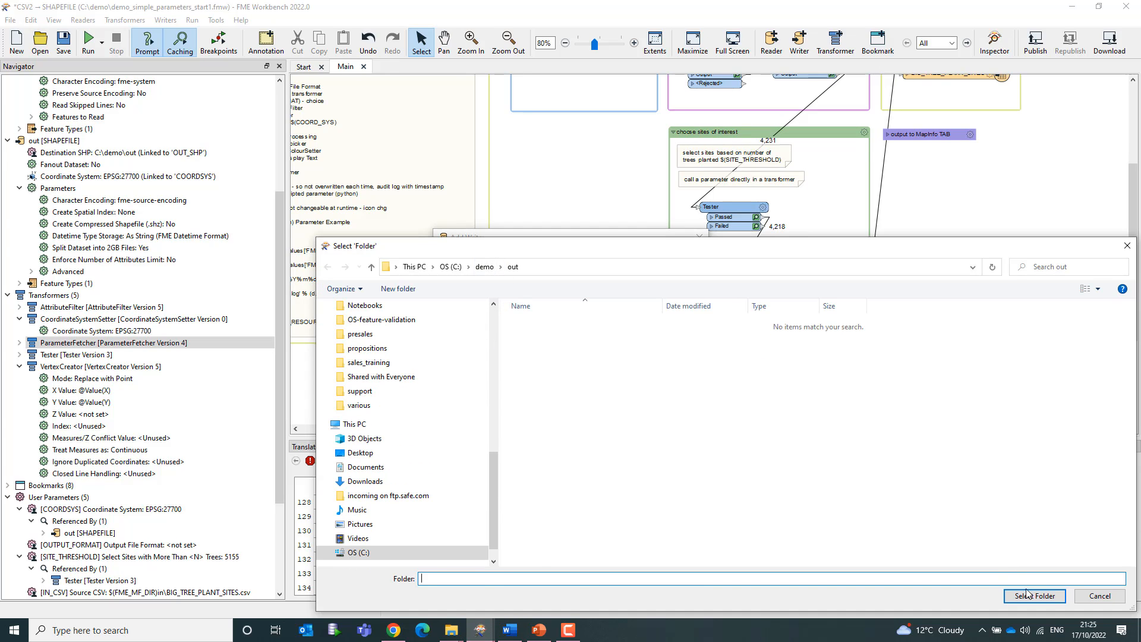
pyautogui.click(1032, 594)
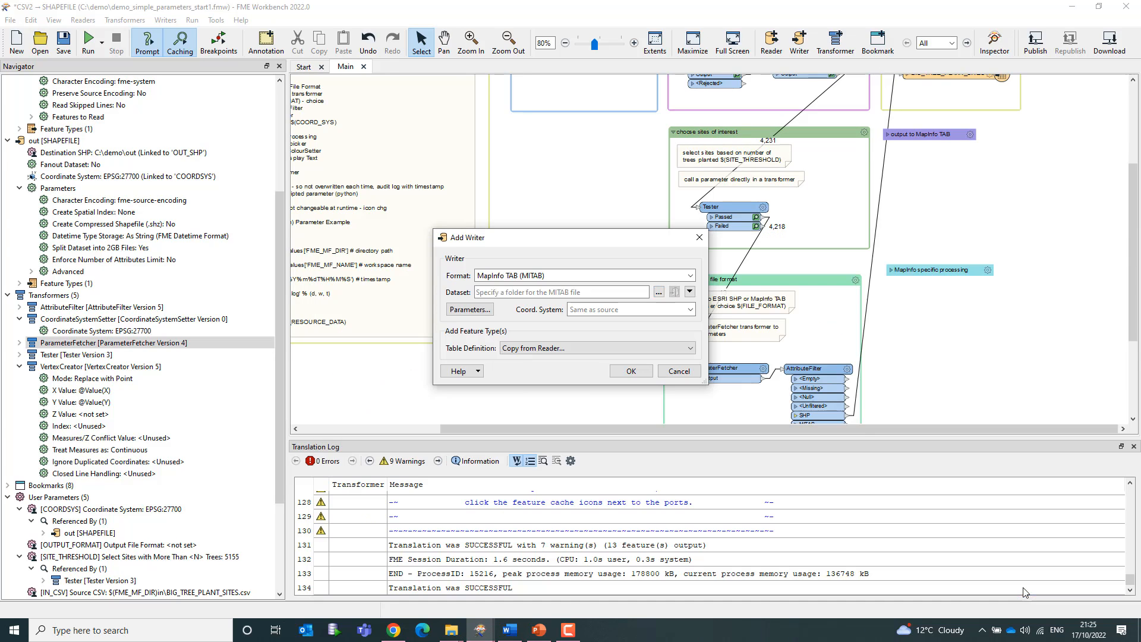
pyautogui.click(630, 372)
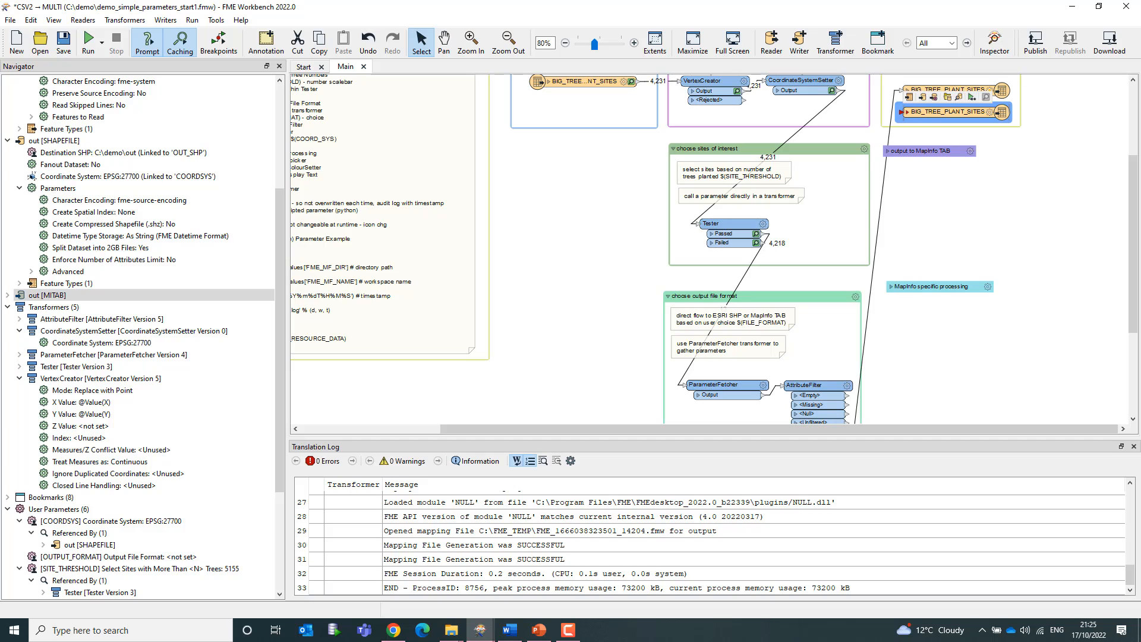
# Step: Place the new MapInfo writer inside the expanded "output to MapInfo TAB" bookmark and connect it to the AttributeFilter's MITAB port
pyautogui.moveTo(961, 155); pyautogui.dragTo(958, 185)
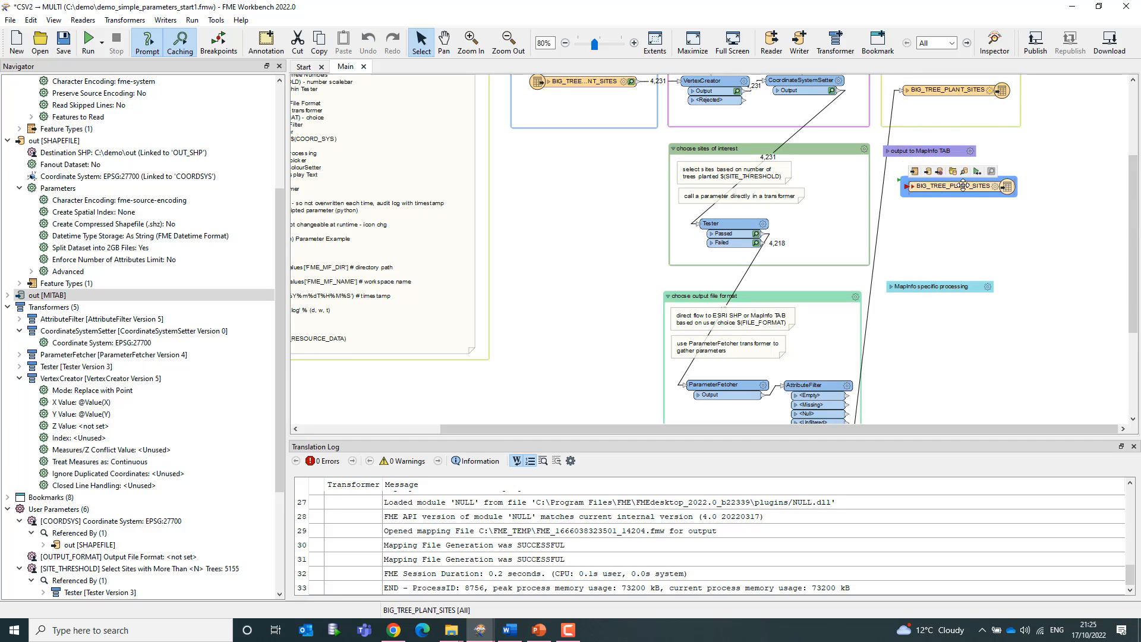
pyautogui.click(888, 151)
pyautogui.moveTo(972, 246); pyautogui.dragTo(969, 188)
pyautogui.scroll(-1, 967, 265)
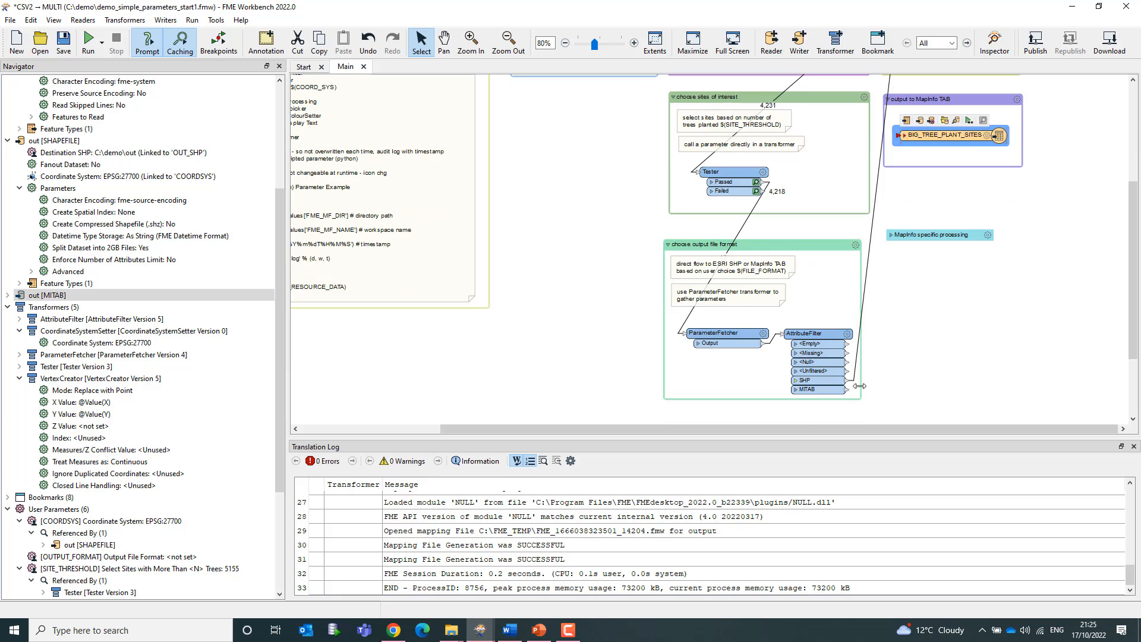
pyautogui.moveTo(848, 390); pyautogui.dragTo(901, 138)
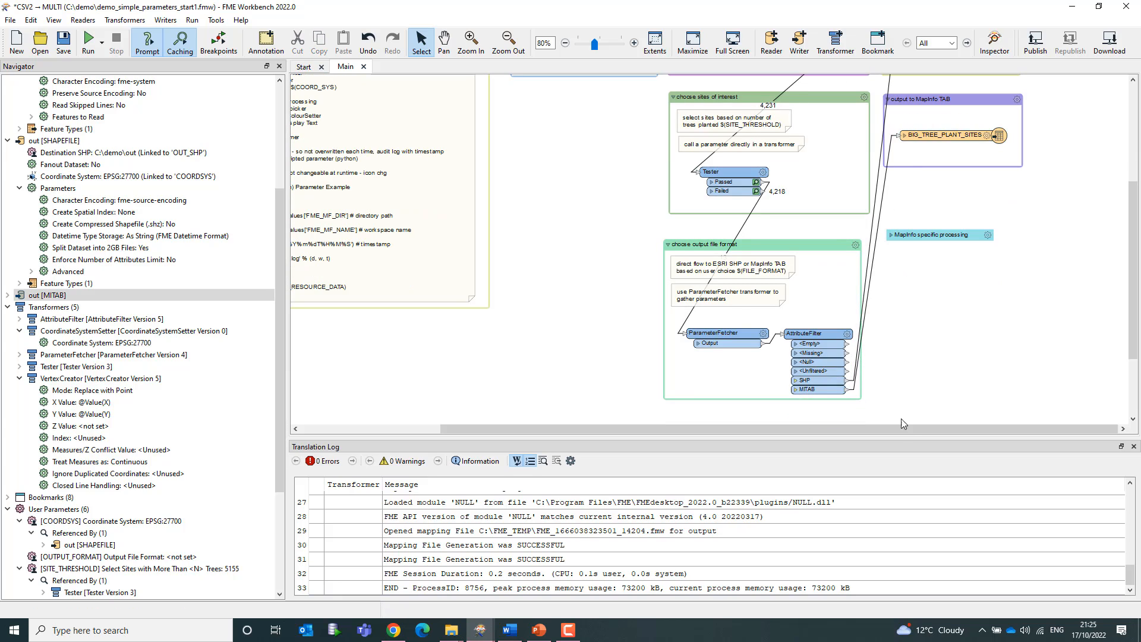
# Step: Shrink the Translation Log to enlarge the canvas and shift the "output to MapInfo TAB" bookmark slightly to the right
pyautogui.moveTo(896, 439); pyautogui.dragTo(905, 542)
pyautogui.moveTo(1133, 420); pyautogui.dragTo(1133, 363)
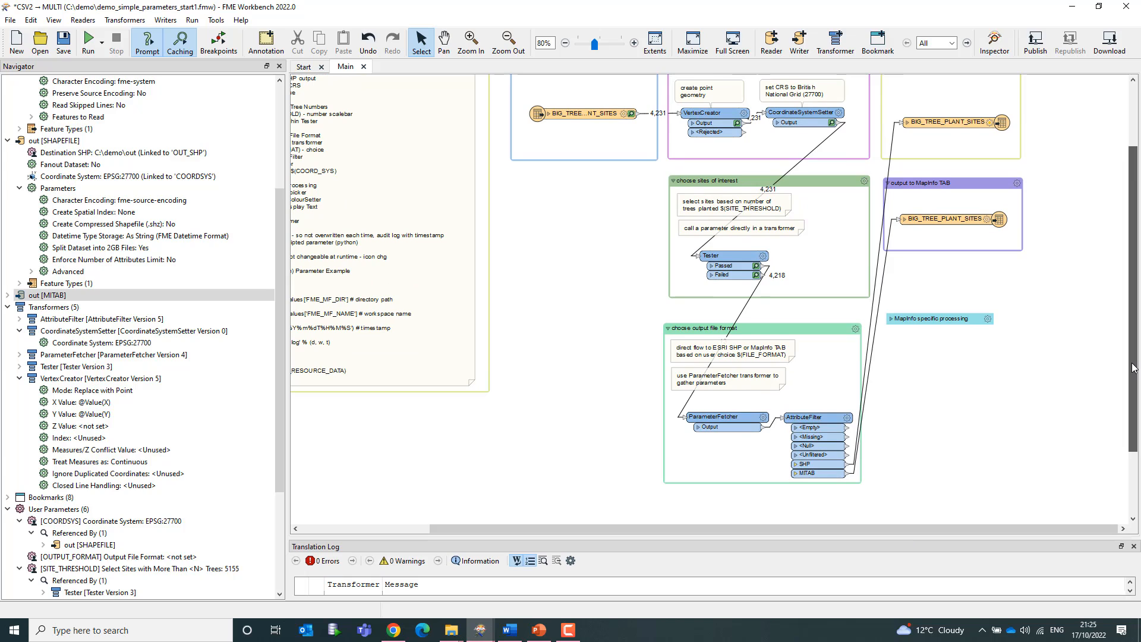
pyautogui.moveTo(972, 184); pyautogui.dragTo(979, 184)
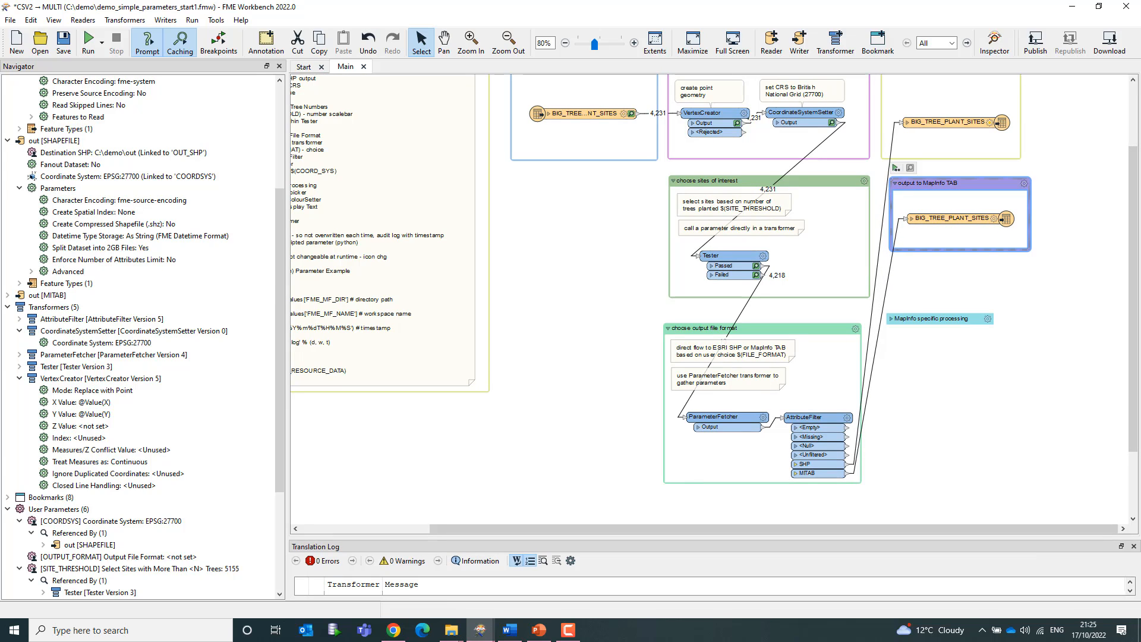
# Step: Rerun the entire workspace with the Output File Format set to MapInfo TAB File
pyautogui.hotkey('alt', 'Tab')
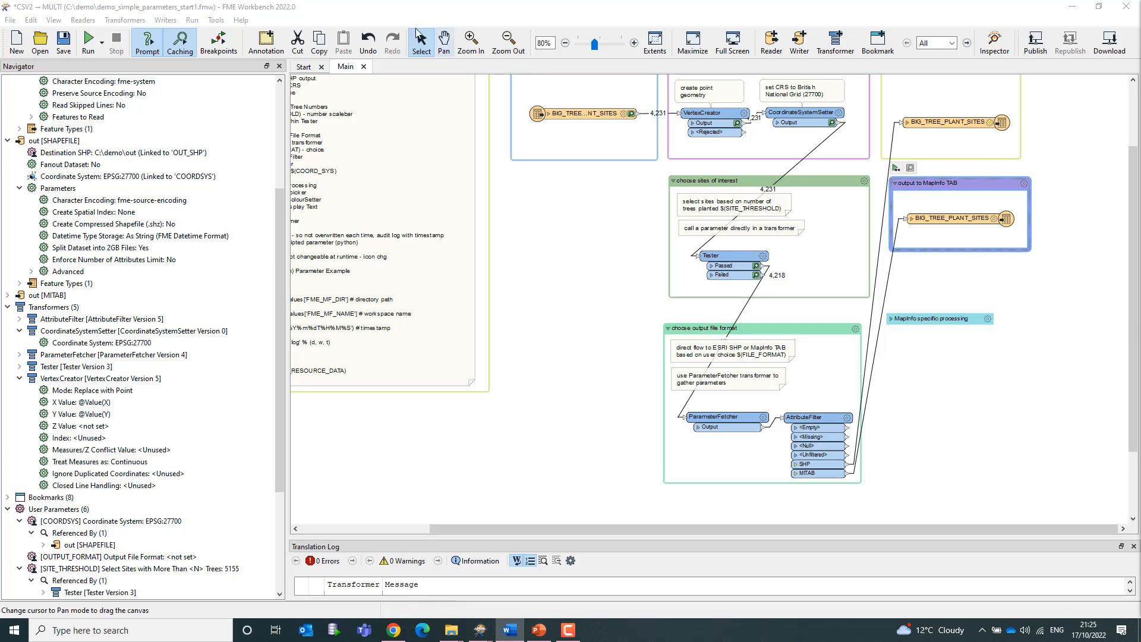
pyautogui.click(101, 42)
pyautogui.click(110, 80)
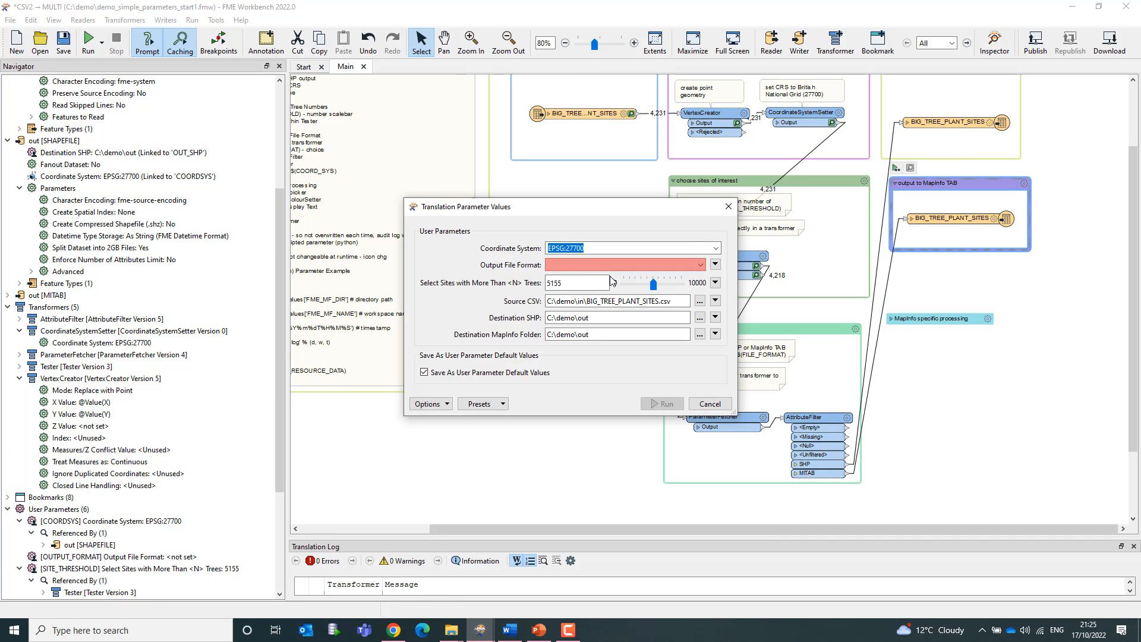
pyautogui.click(699, 267)
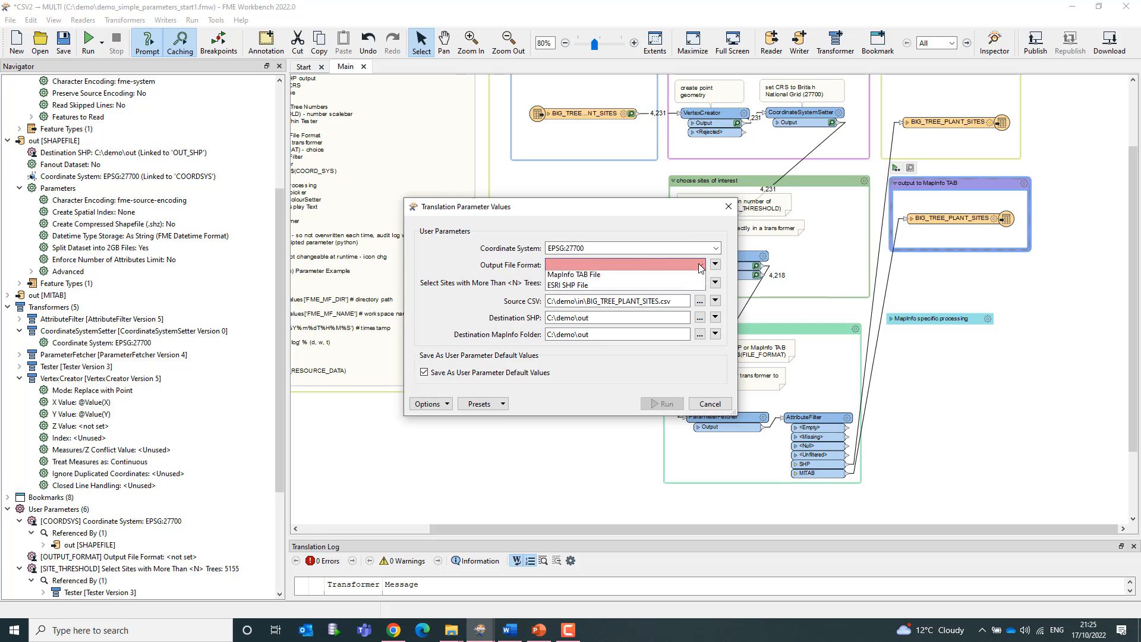
pyautogui.click(696, 279)
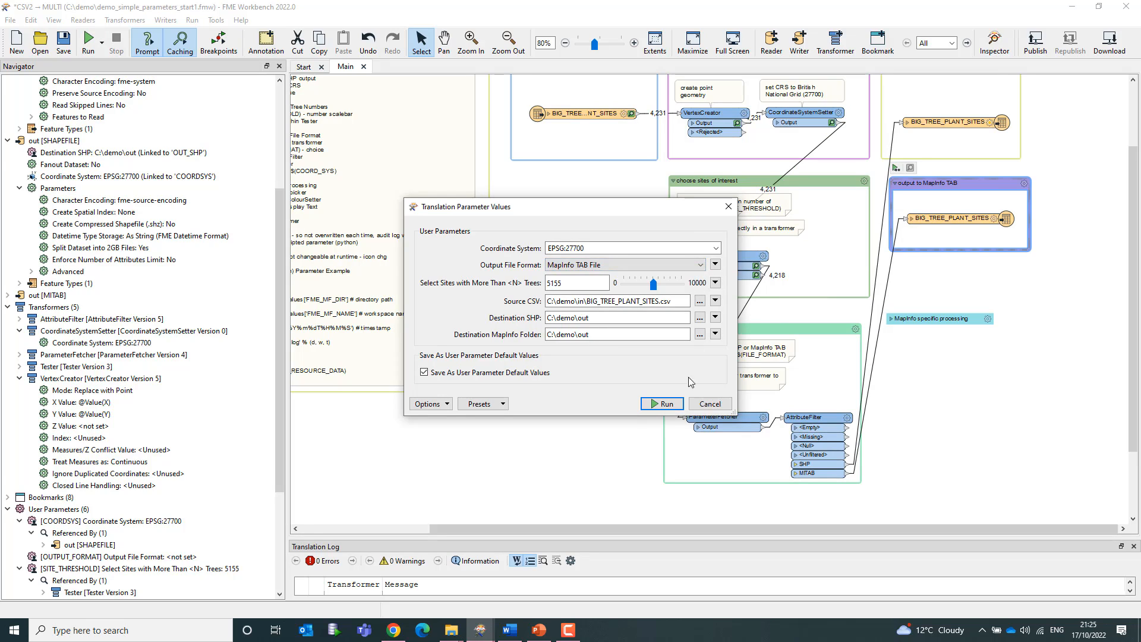
pyautogui.click(665, 405)
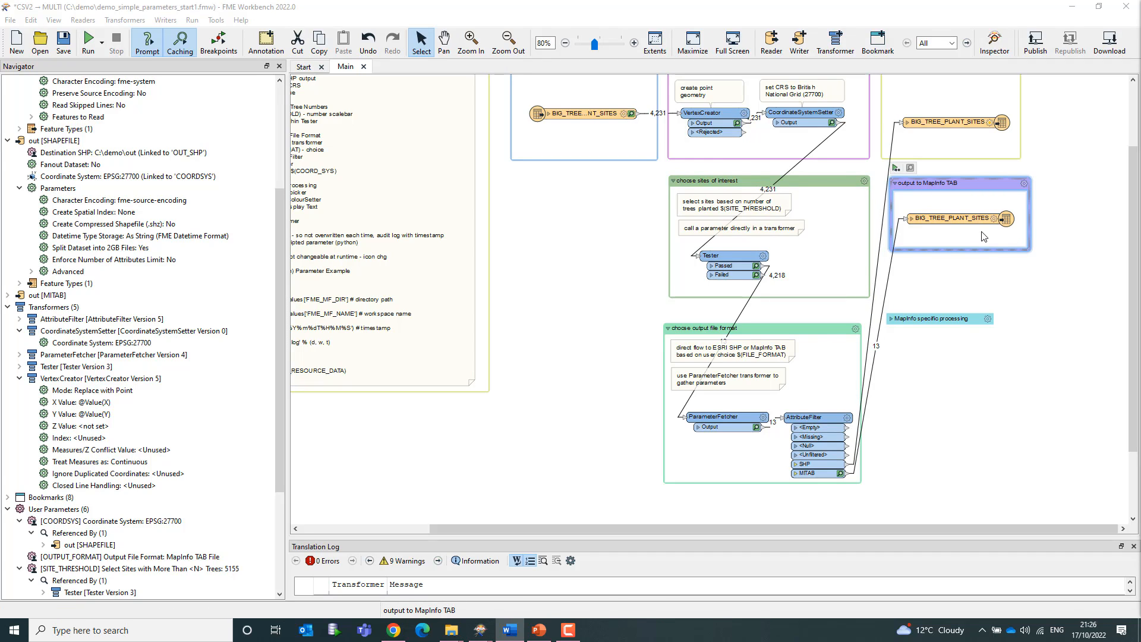
# Step: Review the user parameters in the rerun prompt for the entire workspace and cancel the run
pyautogui.click(101, 42)
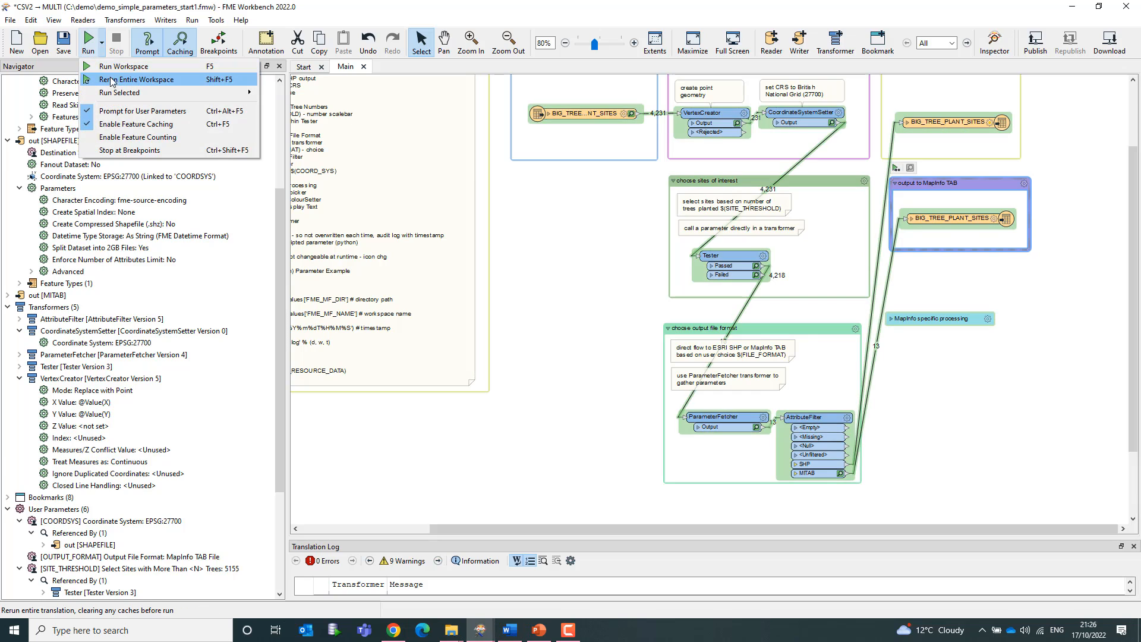
pyautogui.click(110, 80)
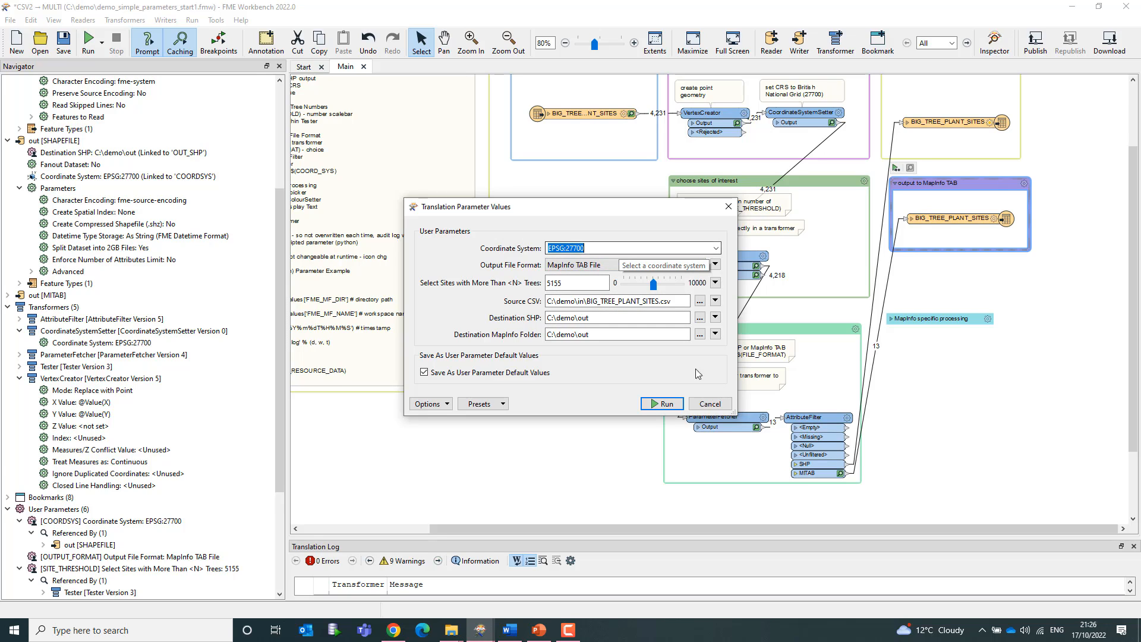
pyautogui.click(718, 406)
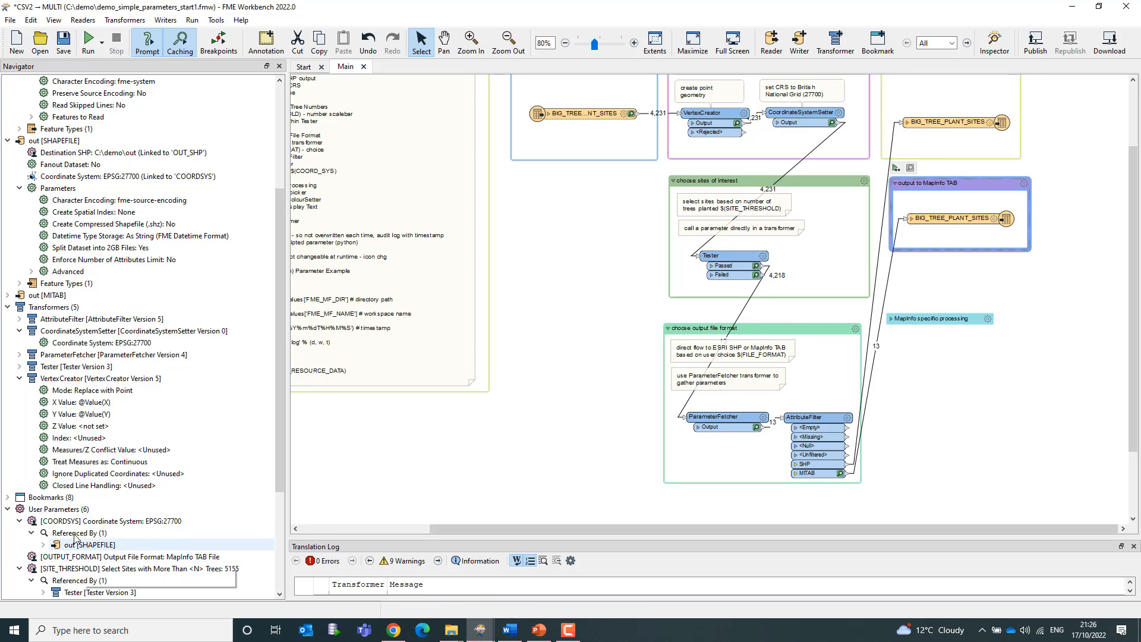
# Step: Link the MITAB writer's Coordinate System to the COORDSYS user parameter
pyautogui.scroll(-2, 92, 455)
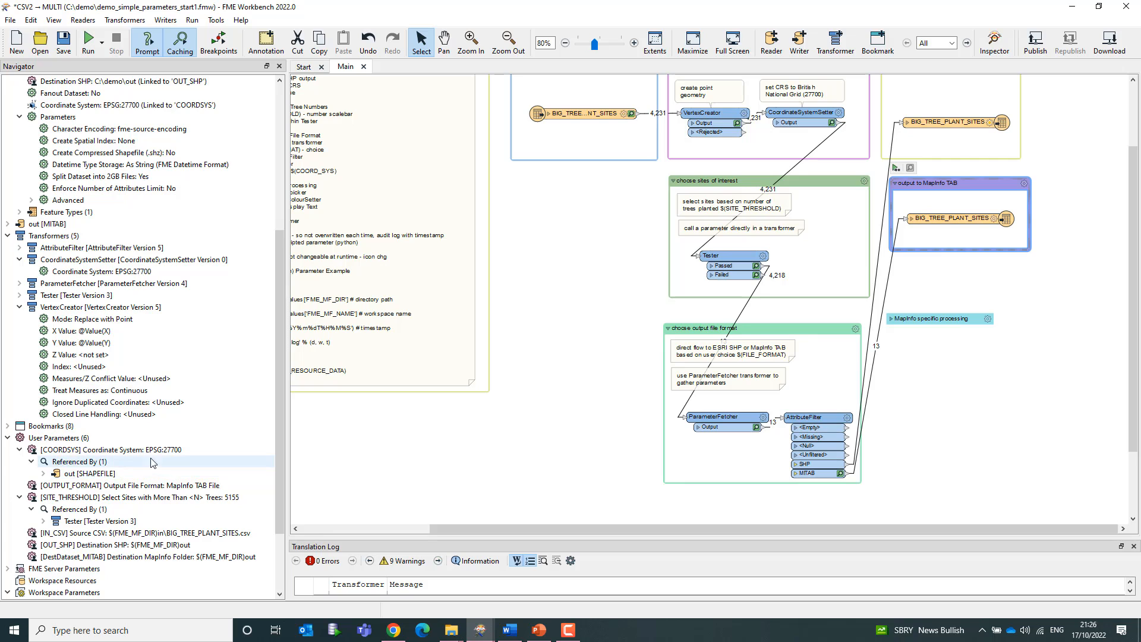
pyautogui.scroll(4, 160, 463)
pyautogui.scroll(1, 159, 464)
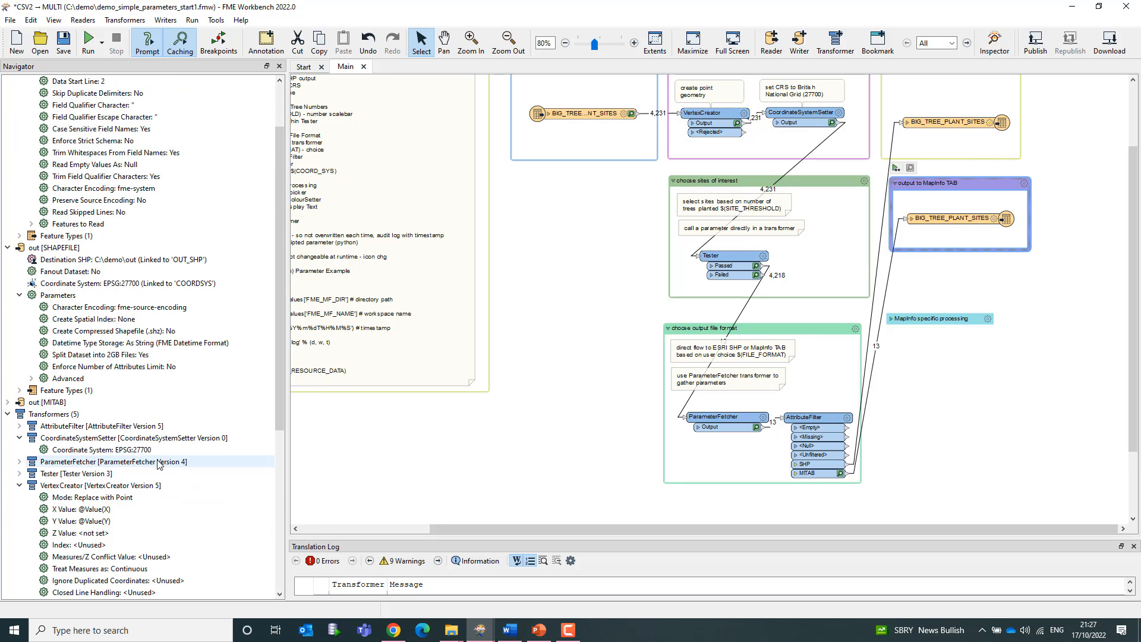
pyautogui.click(7, 402)
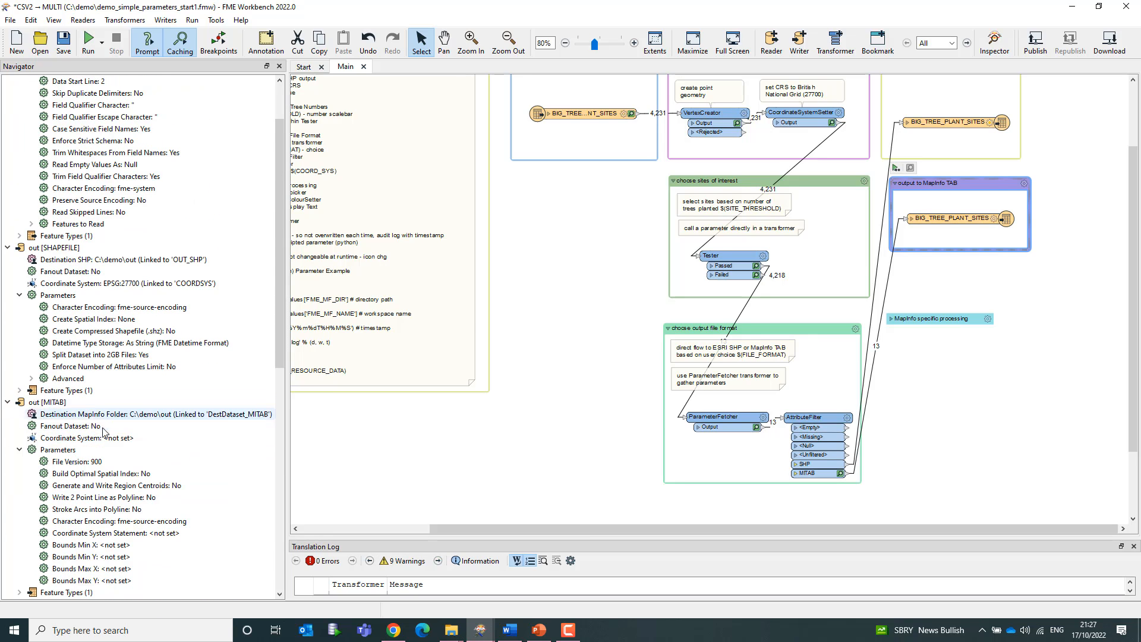
pyautogui.click(97, 440)
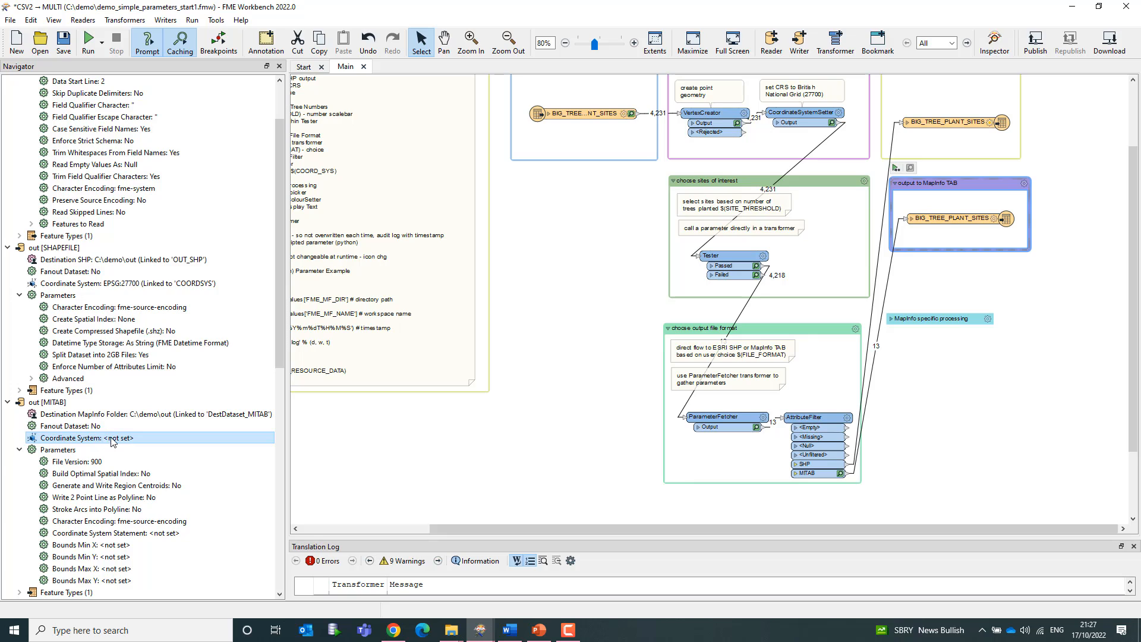
pyautogui.rightClick(116, 442)
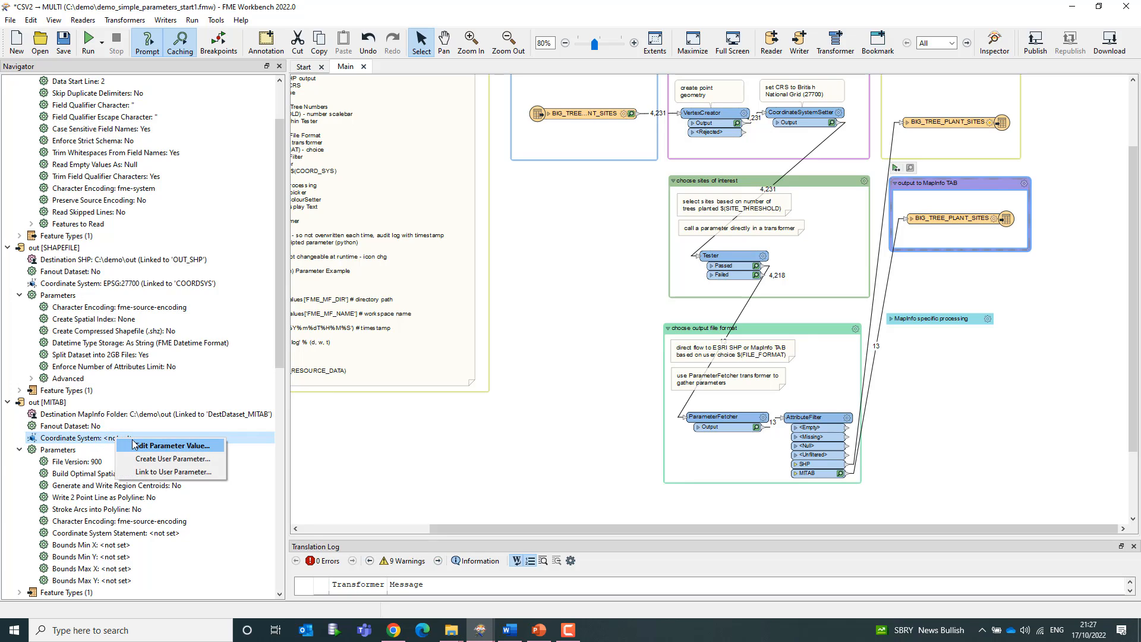
pyautogui.click(146, 473)
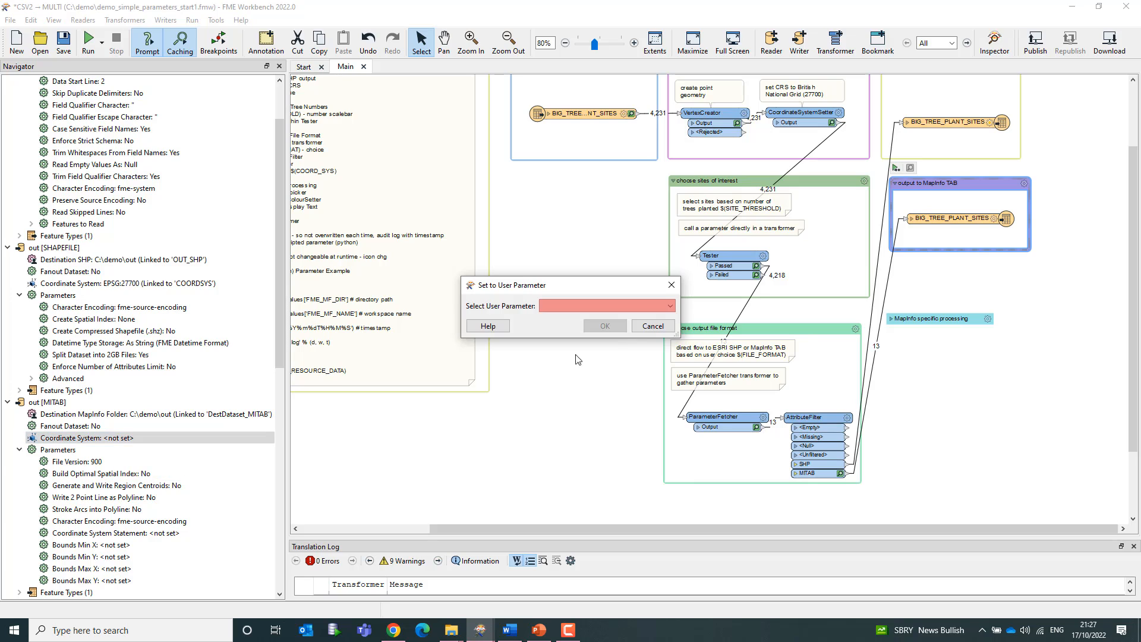
pyautogui.click(670, 305)
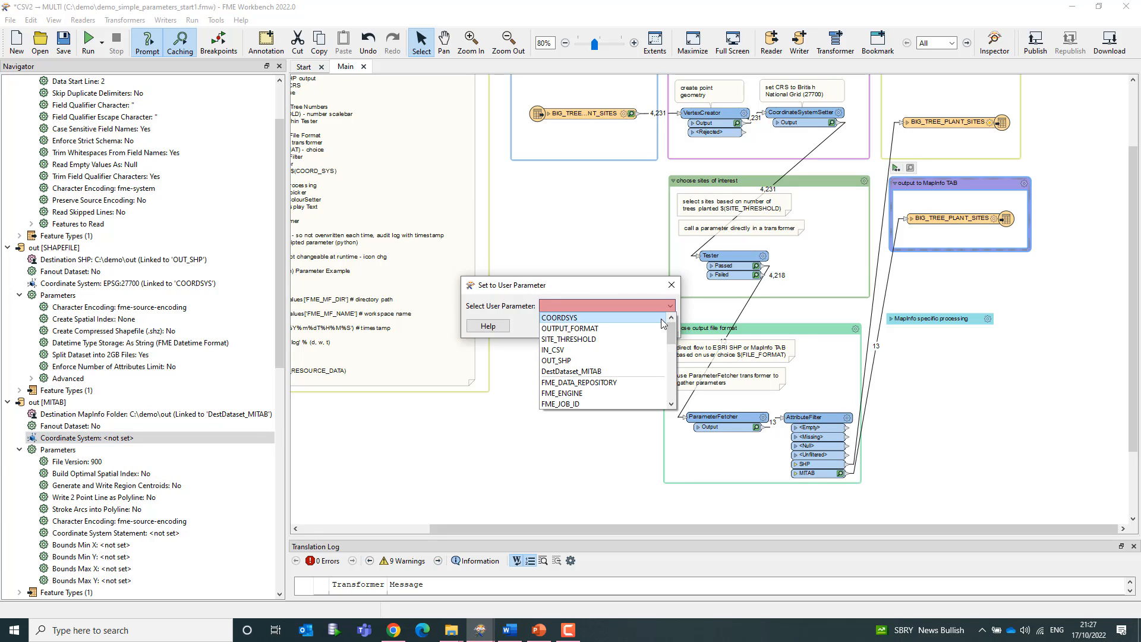
pyautogui.click(657, 319)
pyautogui.click(604, 326)
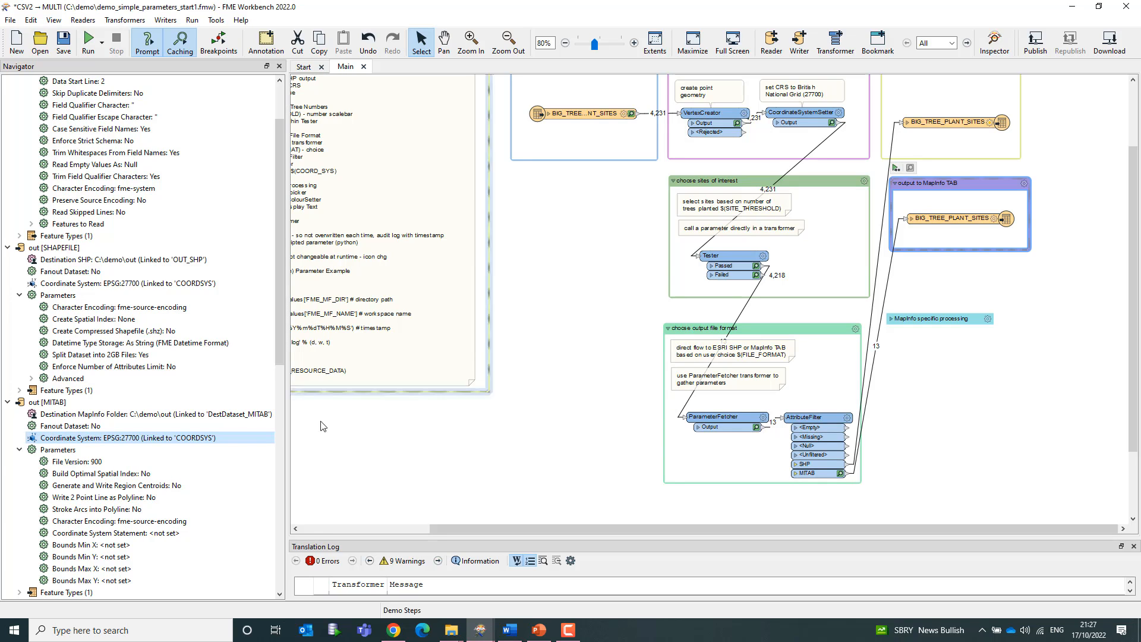
# Step: Try LL-WGS84 as the Coordinate System in the entire workspace's rerun prompt, check the output file format choices, and cancel the run
pyautogui.scroll(-2, 190, 472)
pyautogui.scroll(-4, 191, 471)
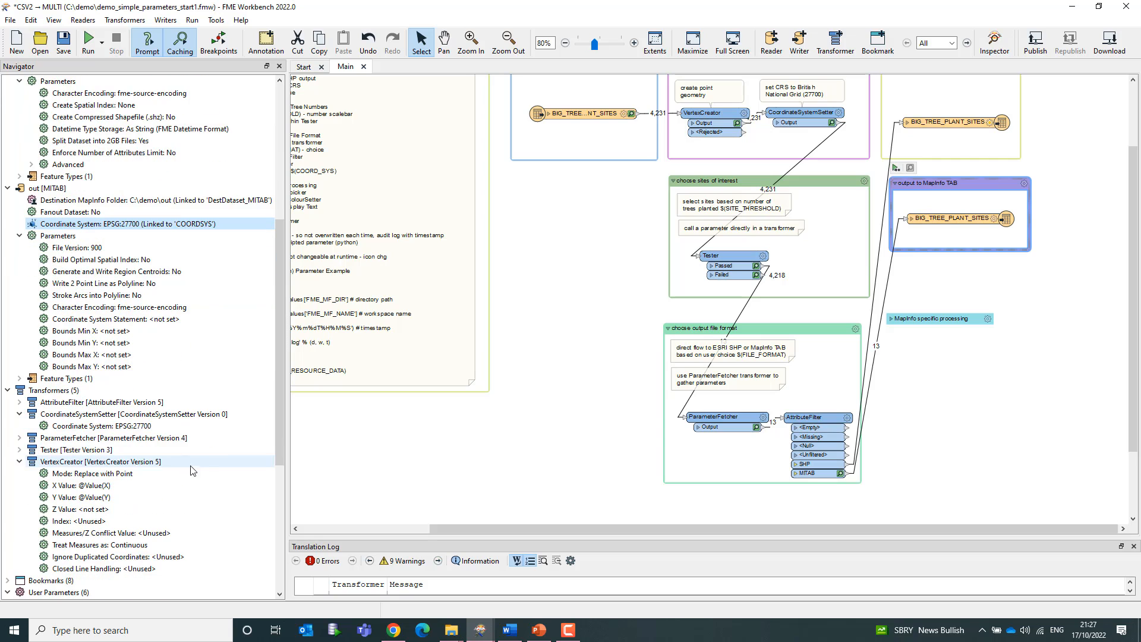
pyautogui.click(88, 40)
pyautogui.click(706, 378)
pyautogui.click(102, 43)
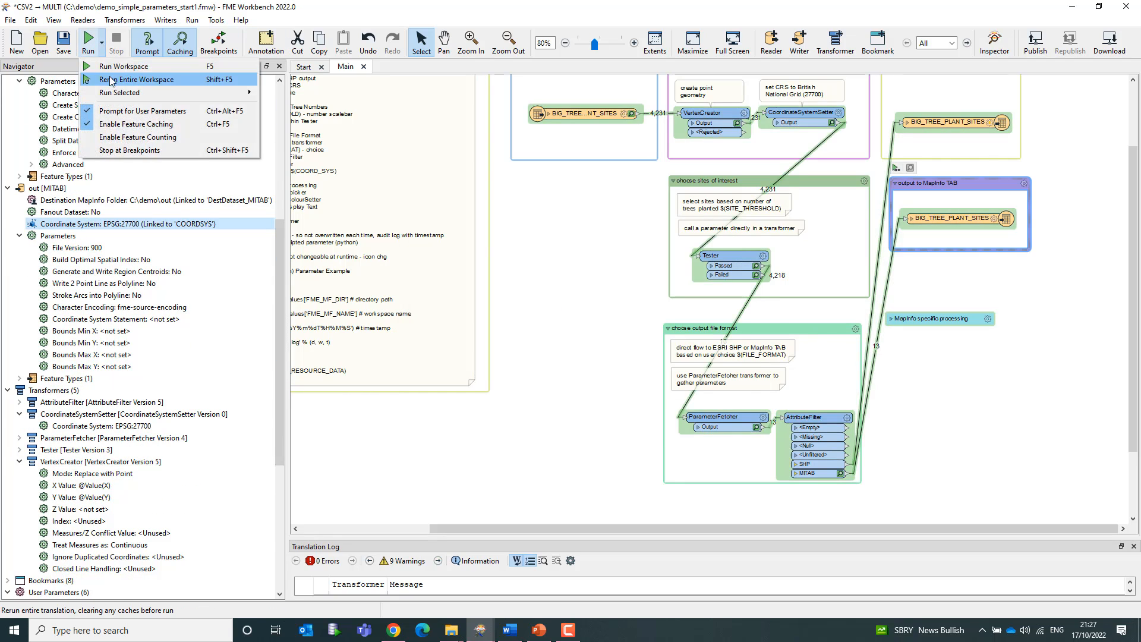
pyautogui.click(128, 79)
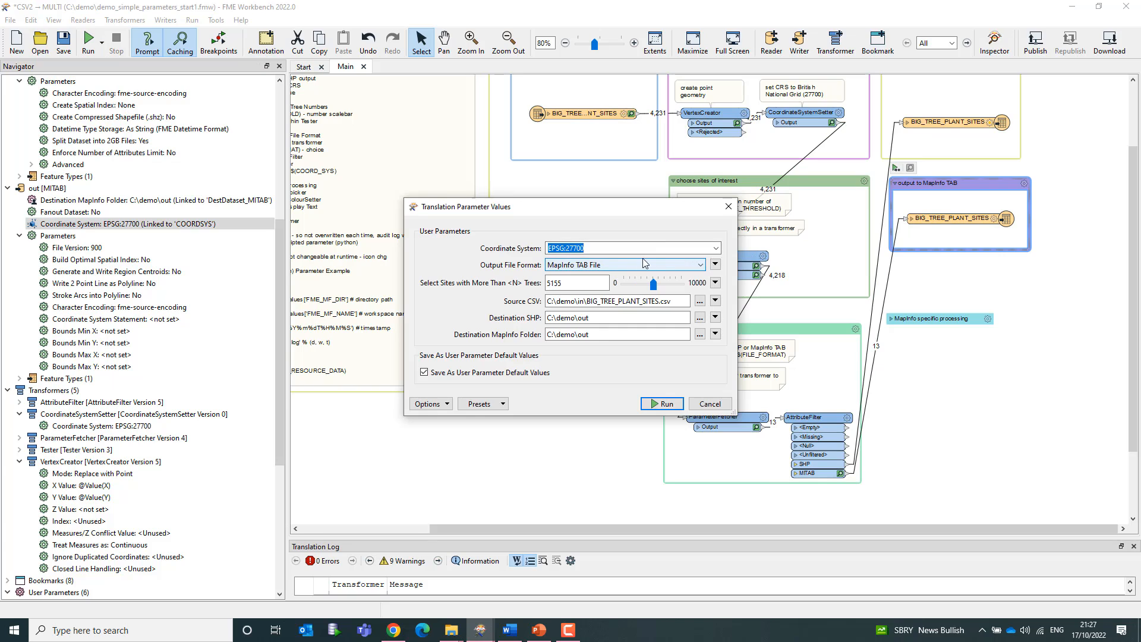
pyautogui.click(716, 248)
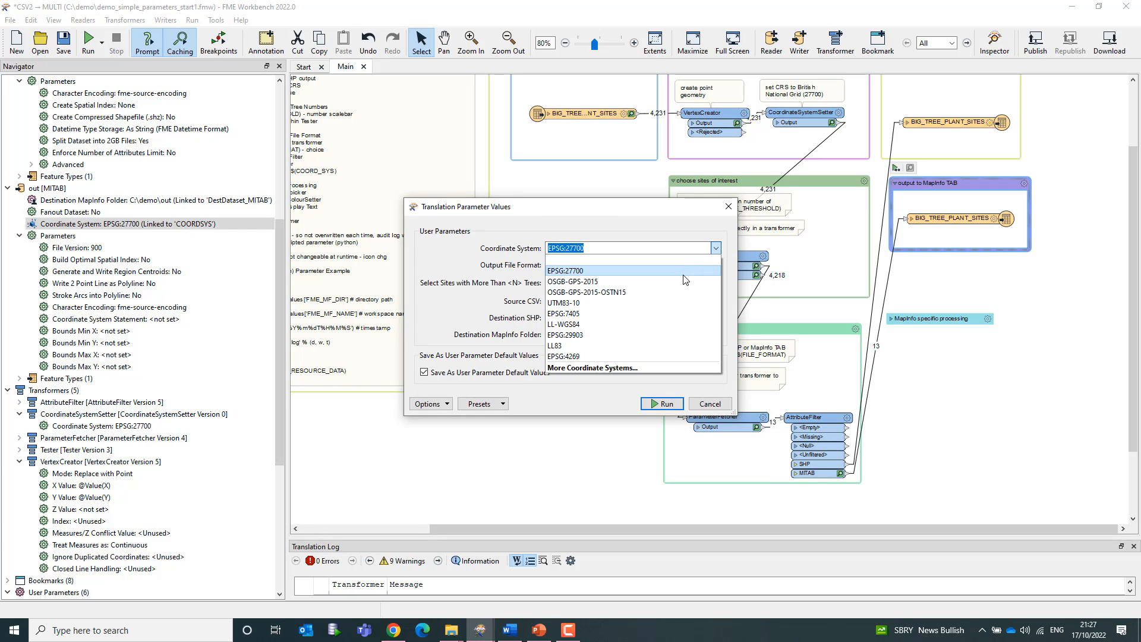
pyautogui.click(646, 325)
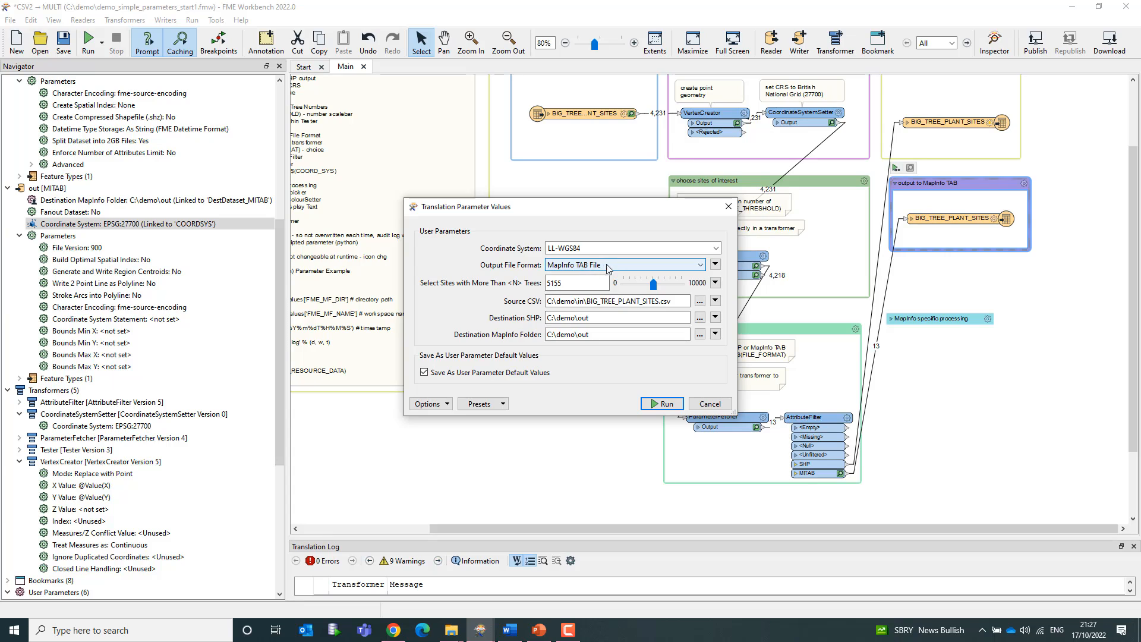
pyautogui.click(655, 266)
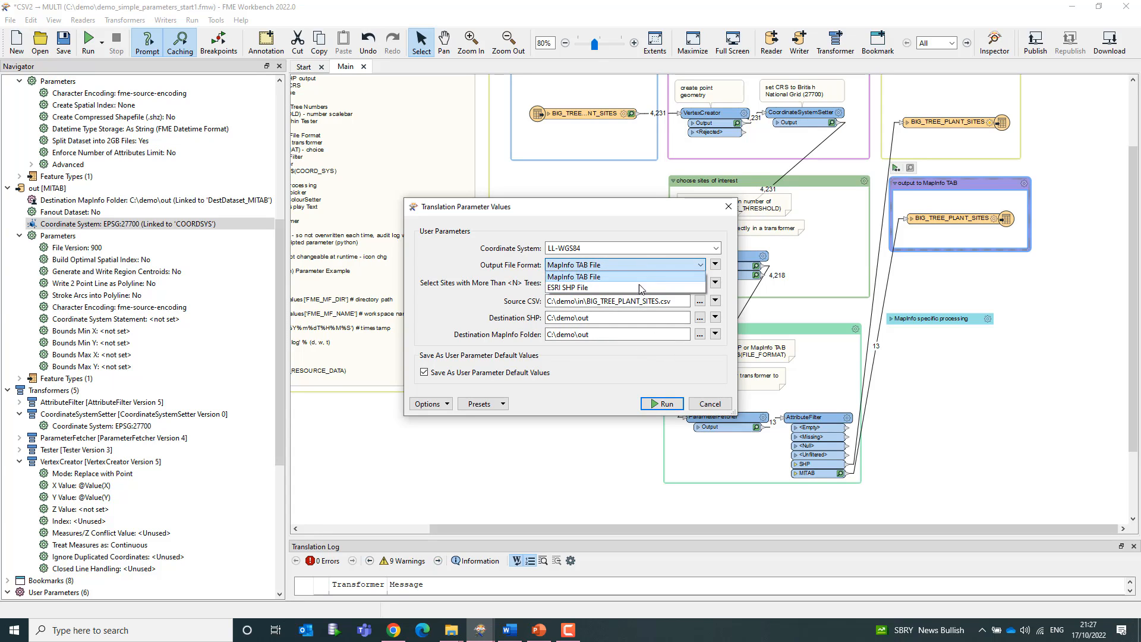
pyautogui.click(708, 404)
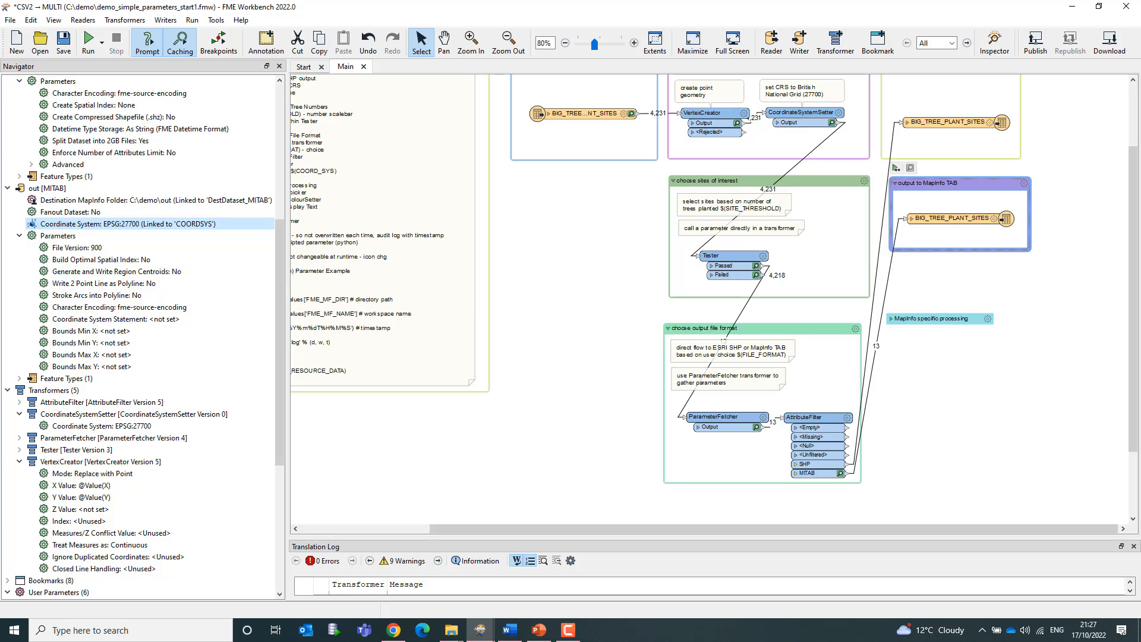
# Step: Expand the "MapInfo specific processing" bookmark and shift it slightly down on the canvas
pyautogui.hotkey('alt', 'Tab')
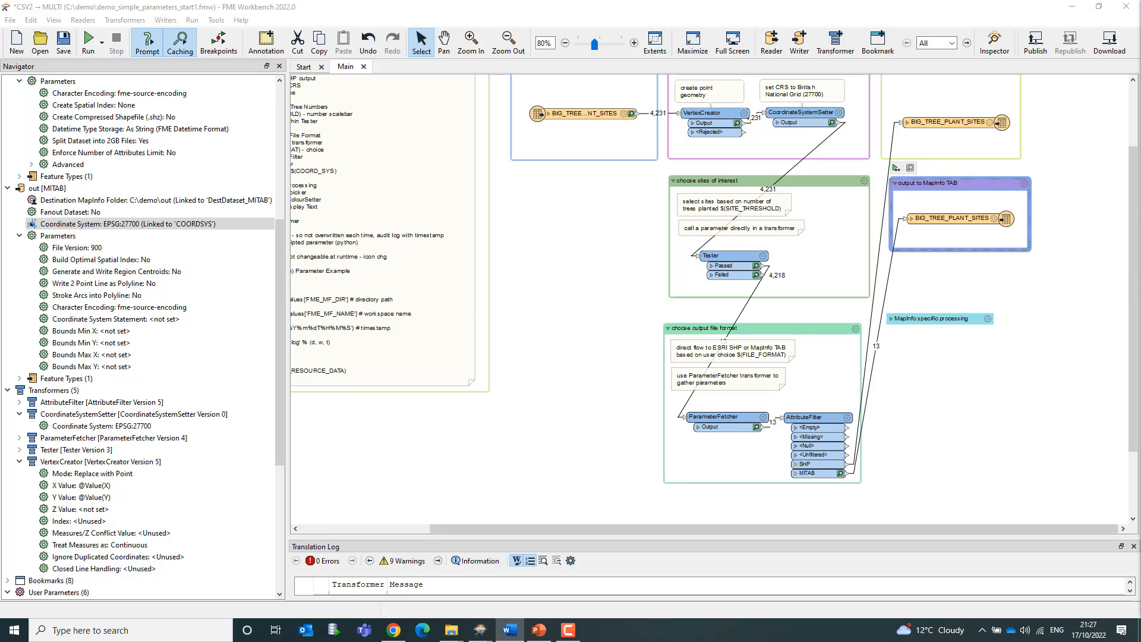
pyautogui.click(892, 319)
pyautogui.moveTo(941, 325); pyautogui.dragTo(941, 340)
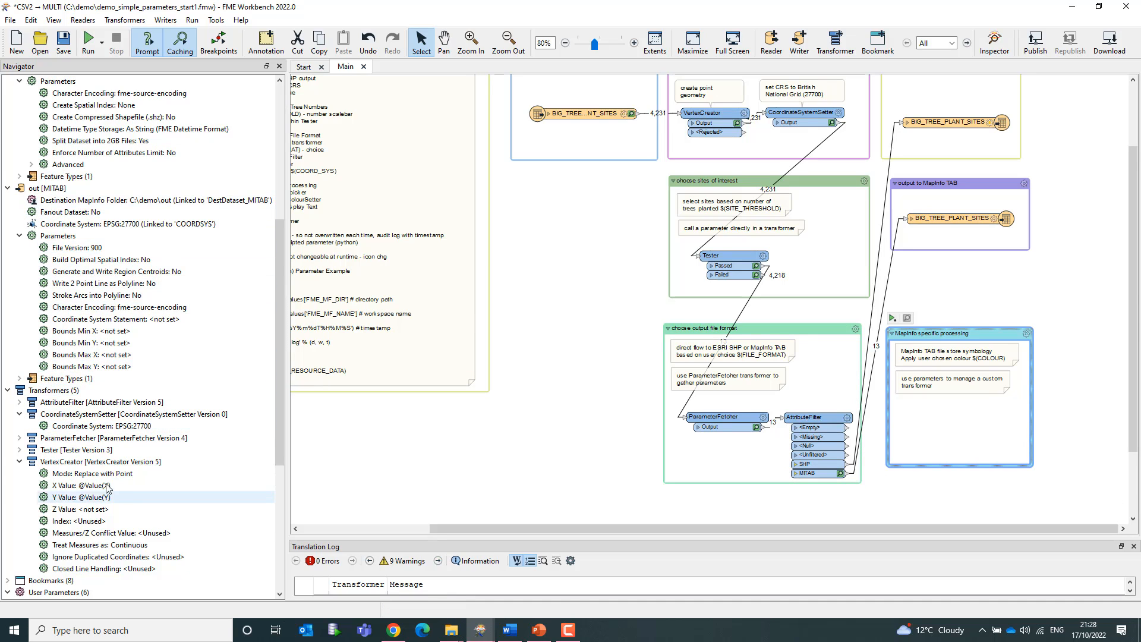
# Step: Open the management of the workspace's user parameters and add a Color parameter
pyautogui.scroll(-4, 109, 484)
pyautogui.rightClick(63, 451)
pyautogui.click(104, 459)
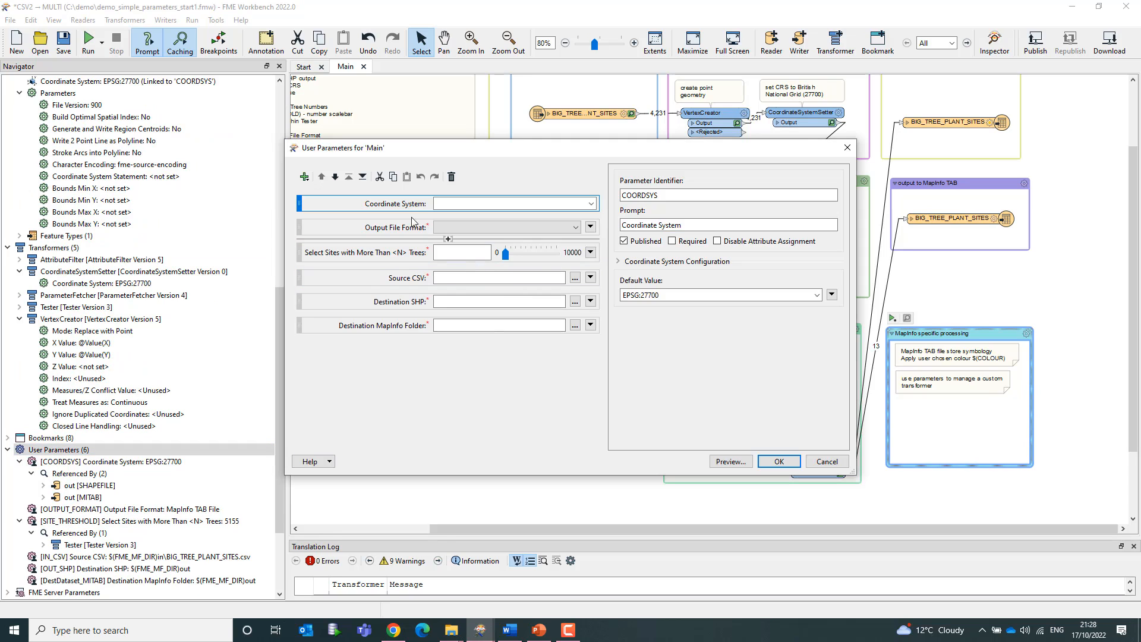
pyautogui.click(306, 178)
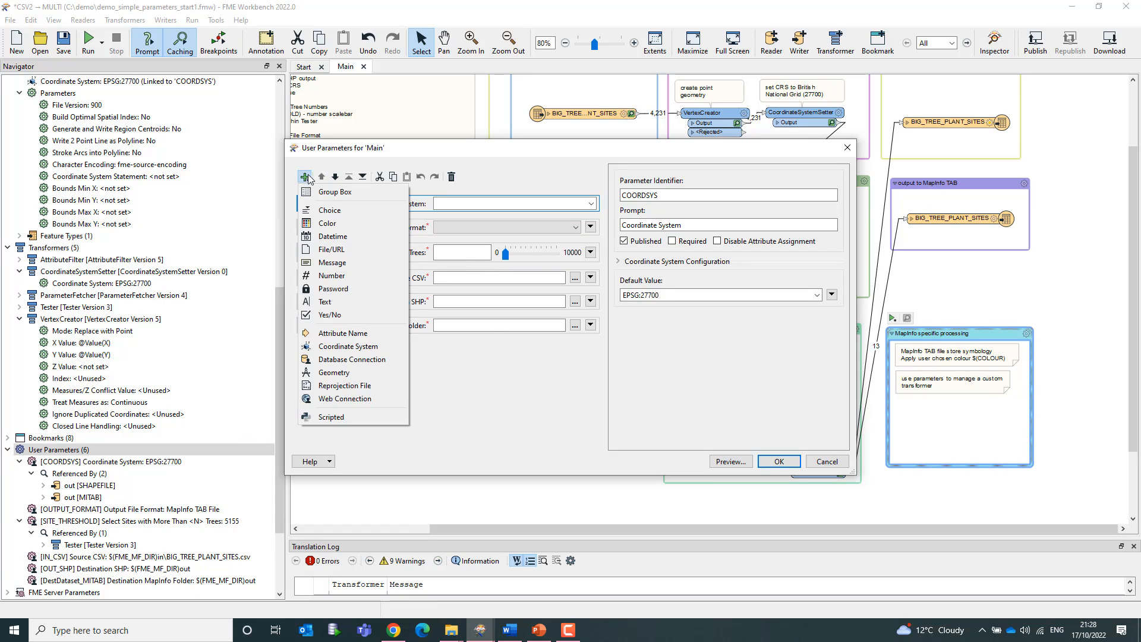
pyautogui.click(316, 229)
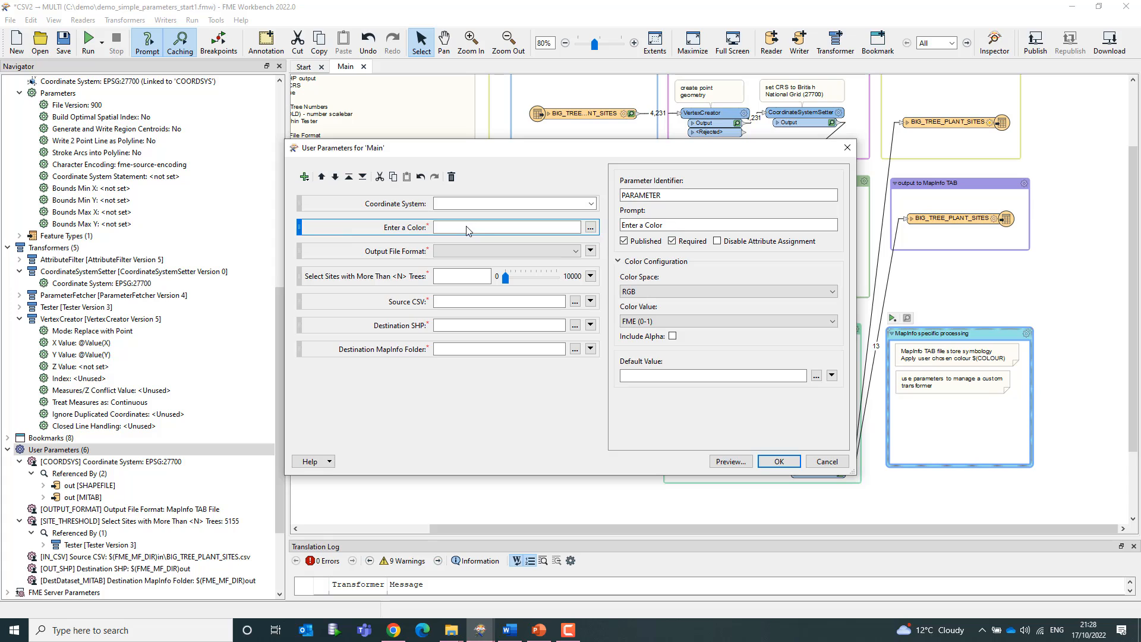
# Step: Give the new colour parameter the identifier COLOUR and the prompt "Choose Output Feature Colour", and save the user parameters
pyautogui.doubleClick(687, 197)
pyautogui.write('COLOUR')
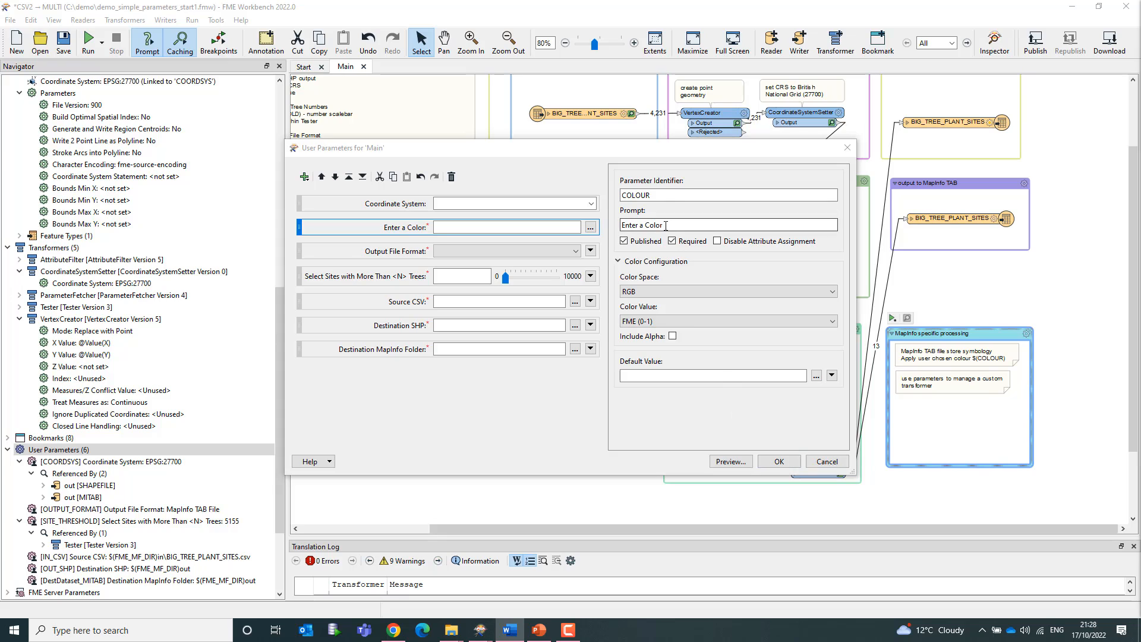
pyautogui.tripleClick(685, 229)
pyautogui.write('Choose Output Feature Colour')
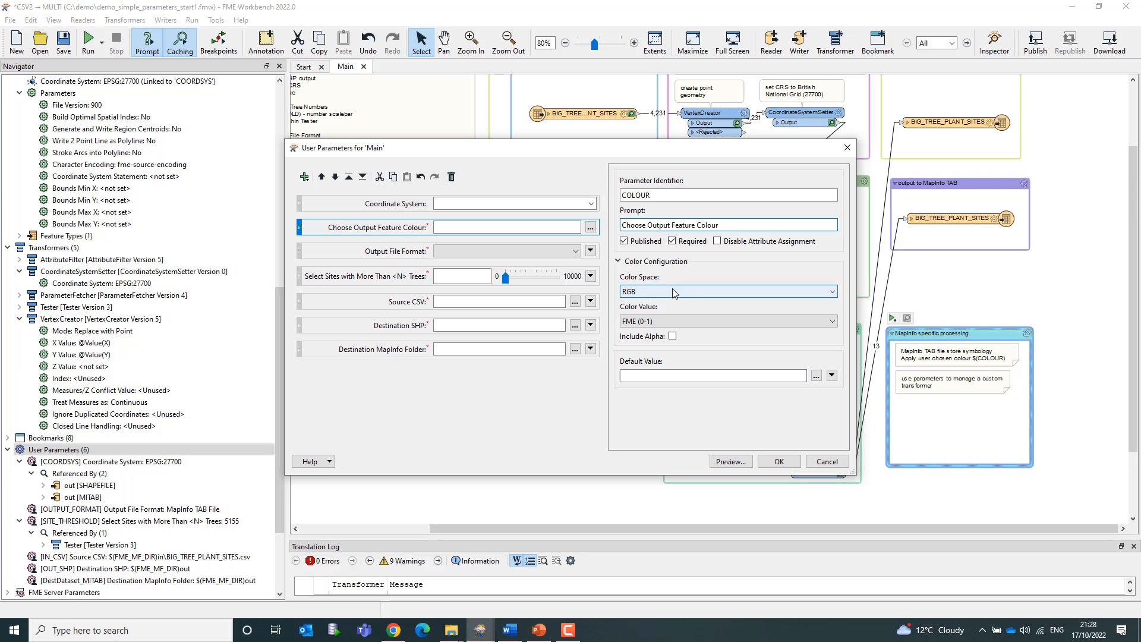
pyautogui.click(780, 392)
pyautogui.click(779, 461)
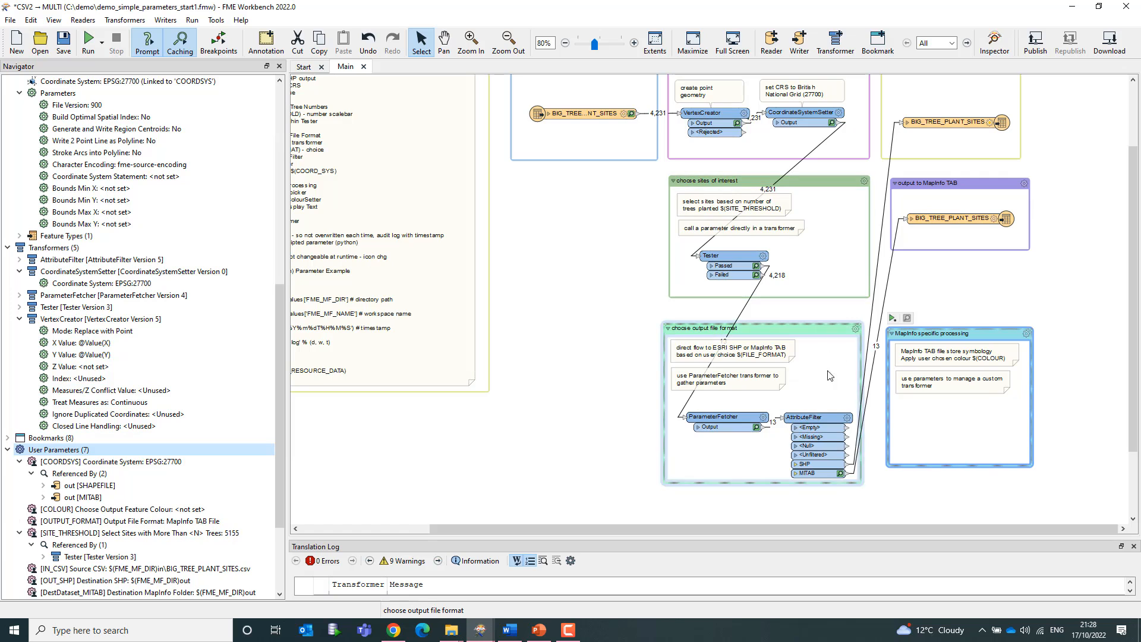
# Step: Add a FeatureColorSetter inside the "MapInfo specific processing" bookmark and insert it between the AttributeFilter's MITAB port and the MapInfo writer
pyautogui.click(941, 423)
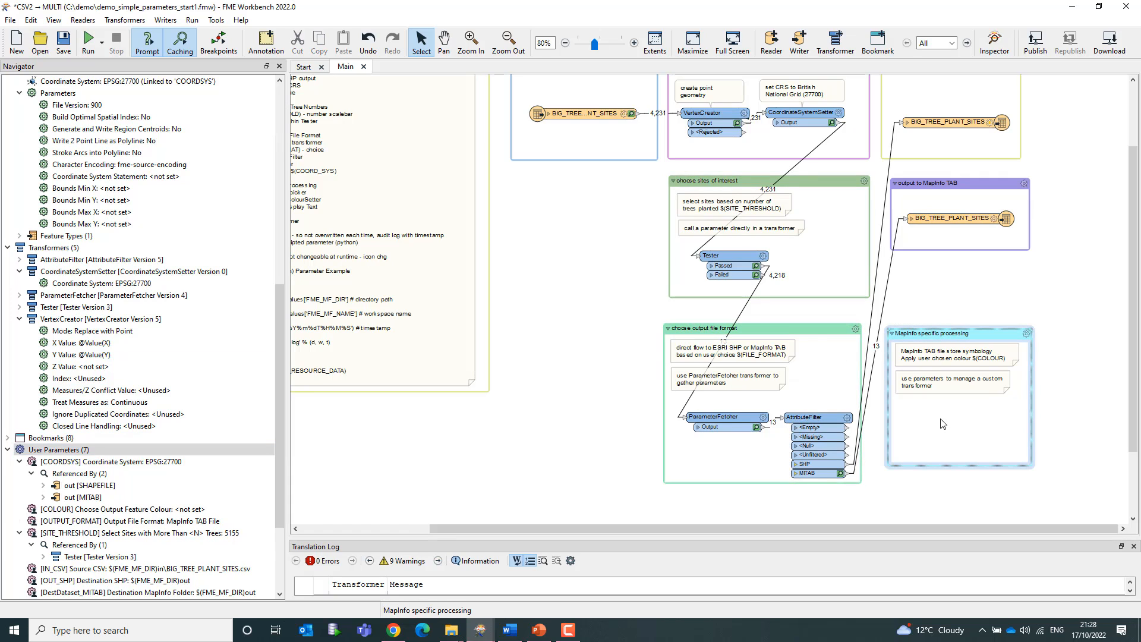
pyautogui.write('feature')
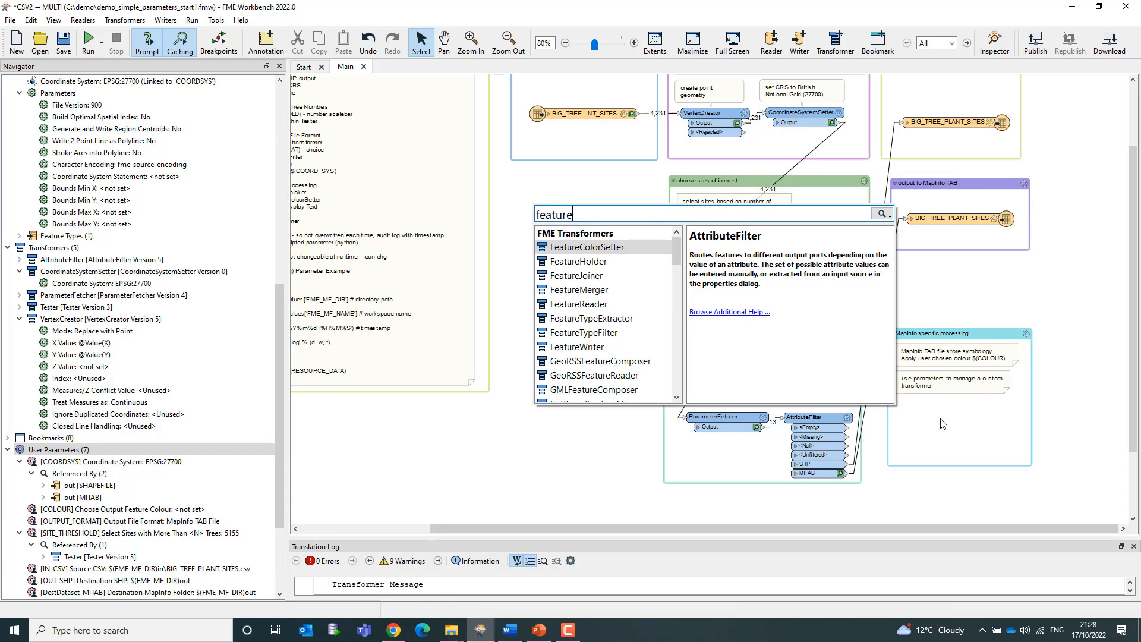
pyautogui.press('Return')
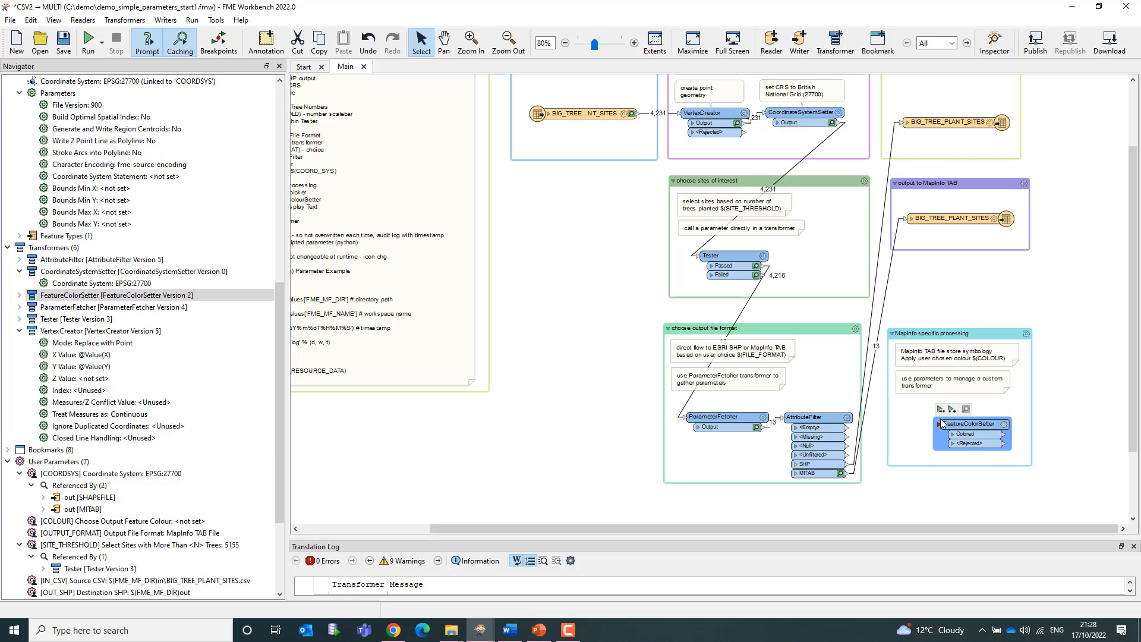
pyautogui.moveTo(980, 427); pyautogui.dragTo(928, 366)
pyautogui.moveTo(921, 366); pyautogui.dragTo(958, 420)
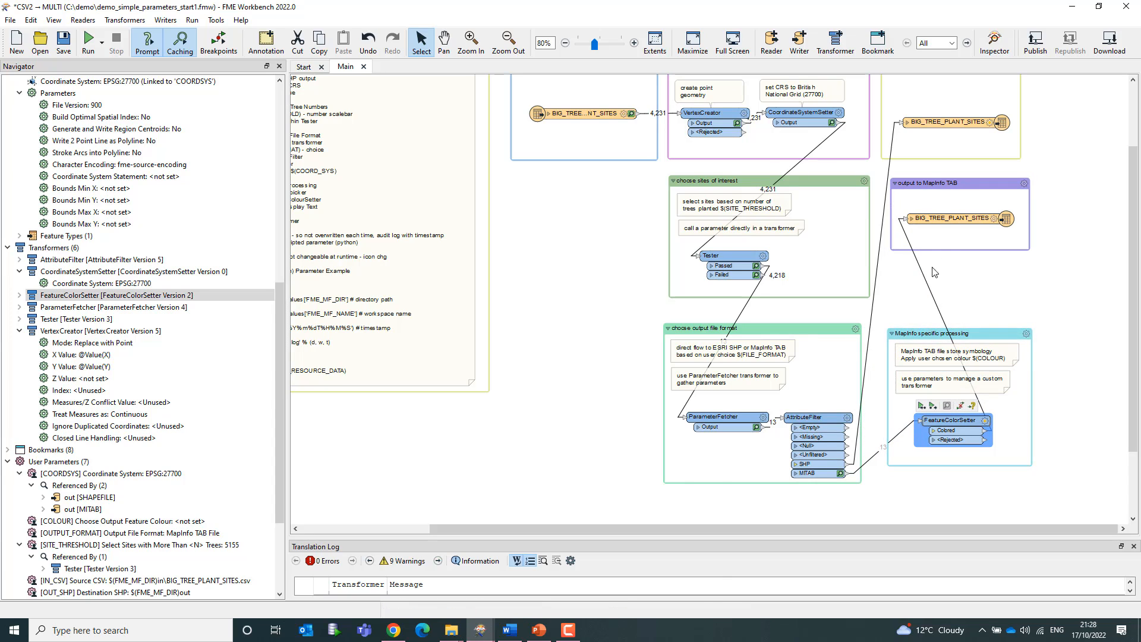
# Step: Set the FeatureColorSetter to the Fixed color scheme with Pen Color and Fill Color both taken from the COLOUR user parameter
pyautogui.click(983, 420)
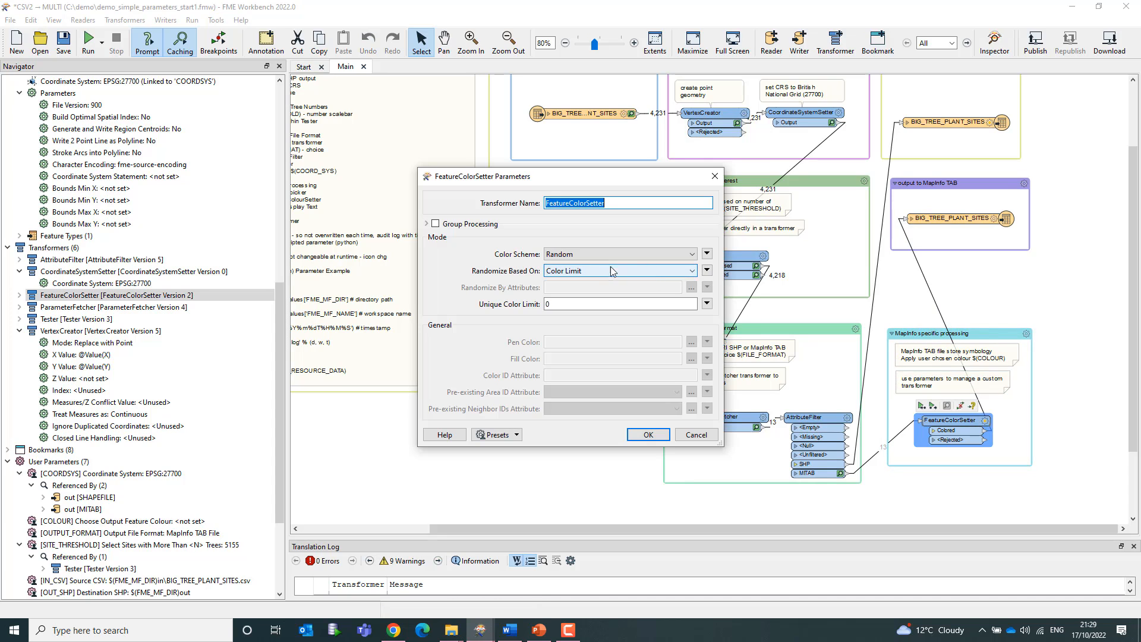
pyautogui.click(629, 254)
pyautogui.click(627, 267)
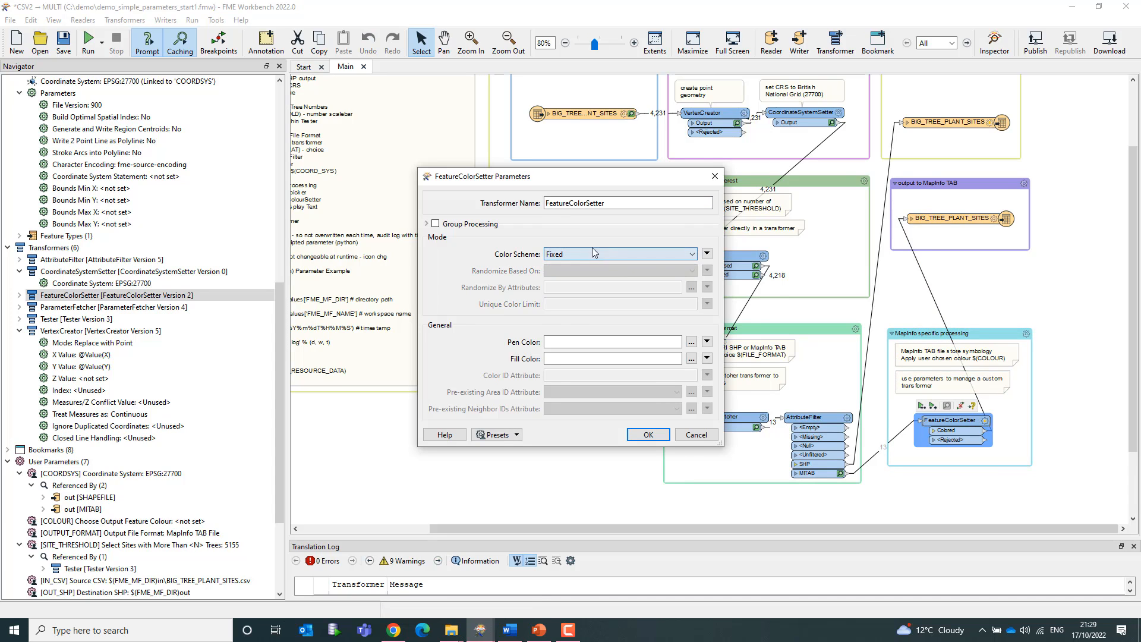
pyautogui.click(707, 343)
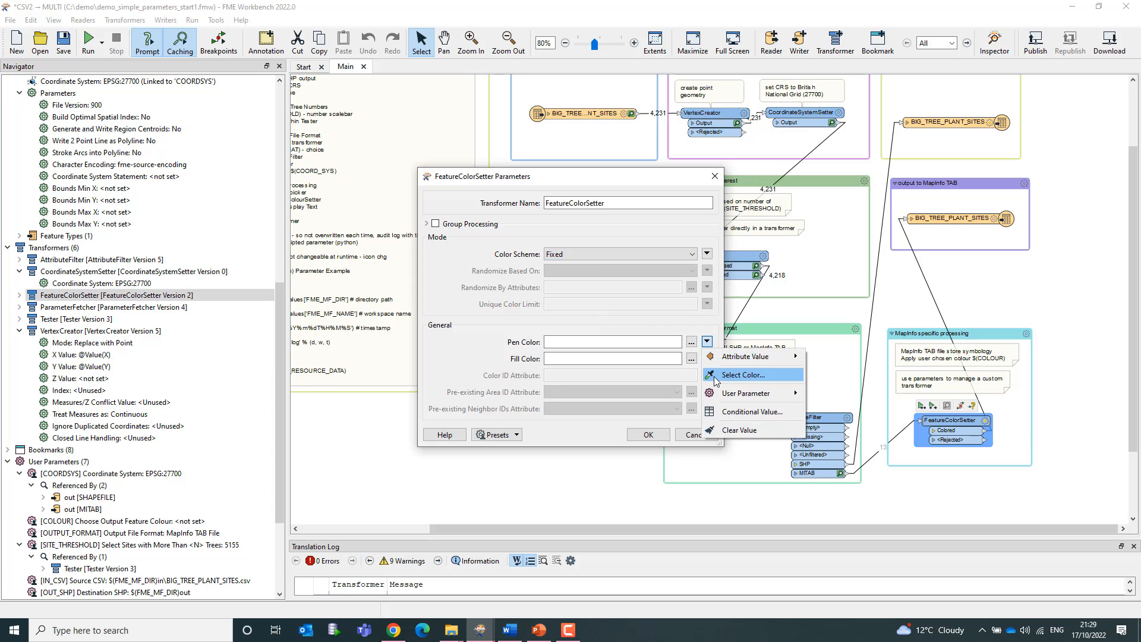
pyautogui.moveTo(761, 393)
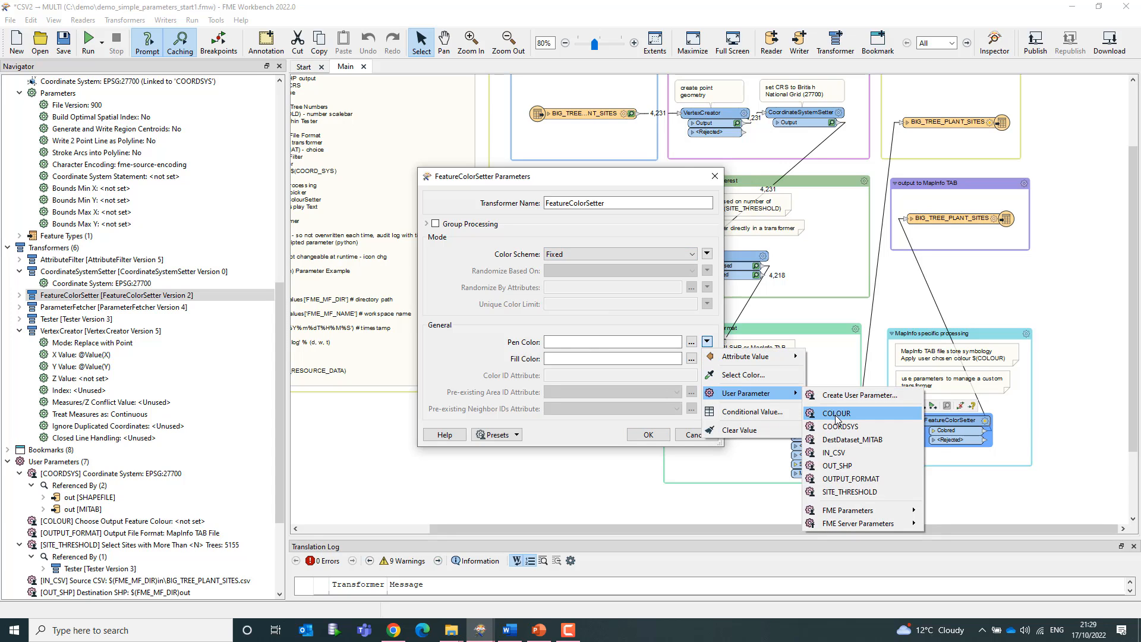
pyautogui.click(836, 413)
pyautogui.click(706, 358)
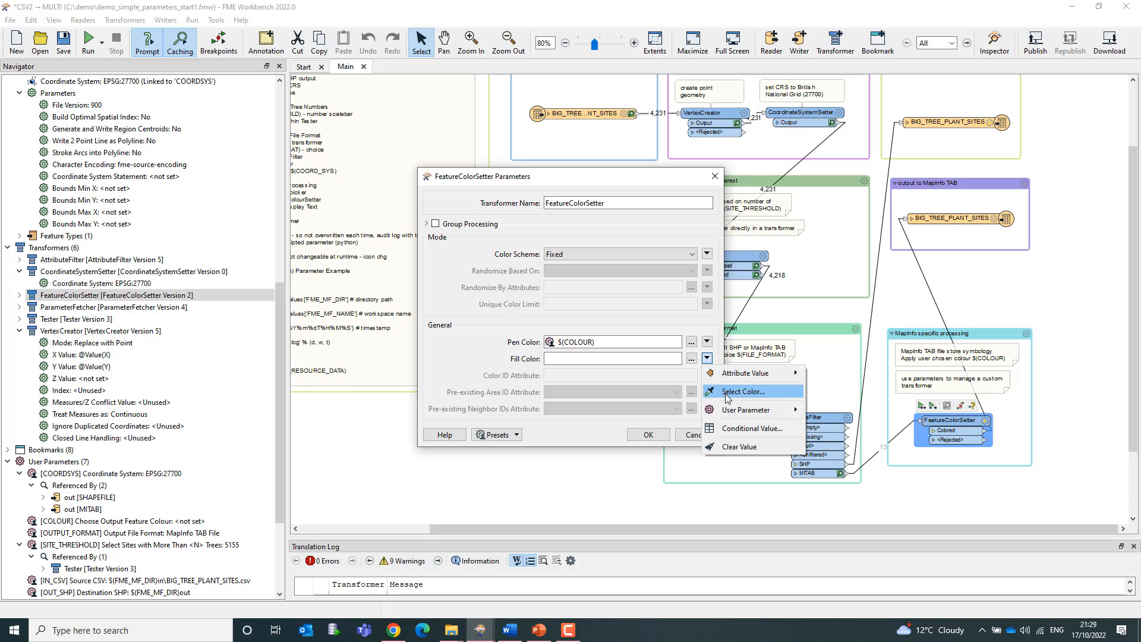
pyautogui.moveTo(731, 411)
pyautogui.click(831, 430)
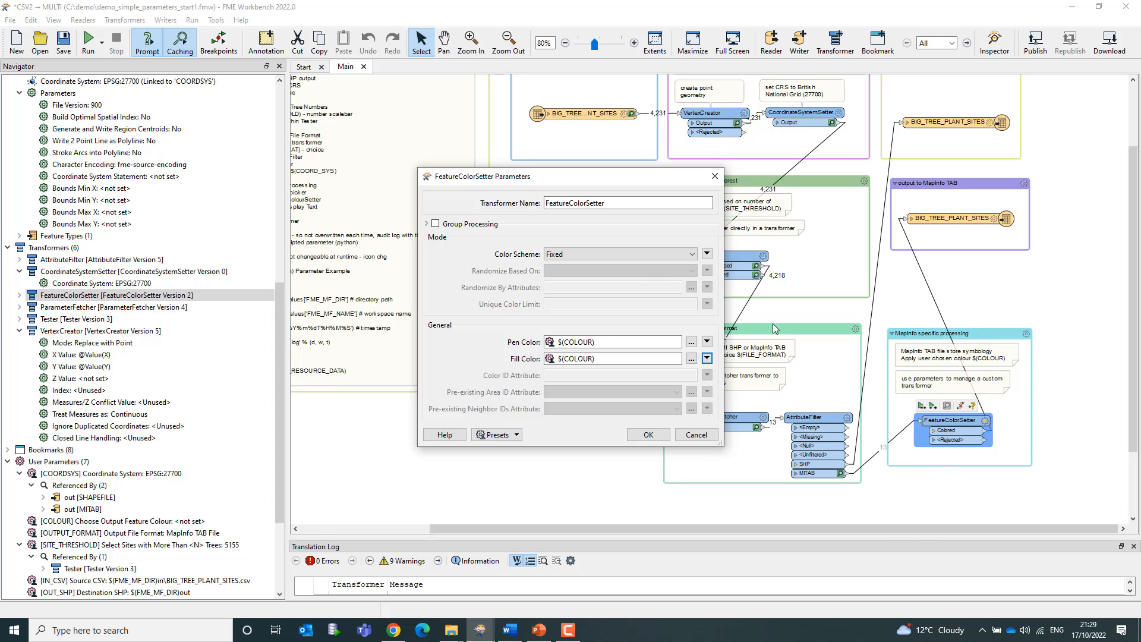
pyautogui.click(649, 440)
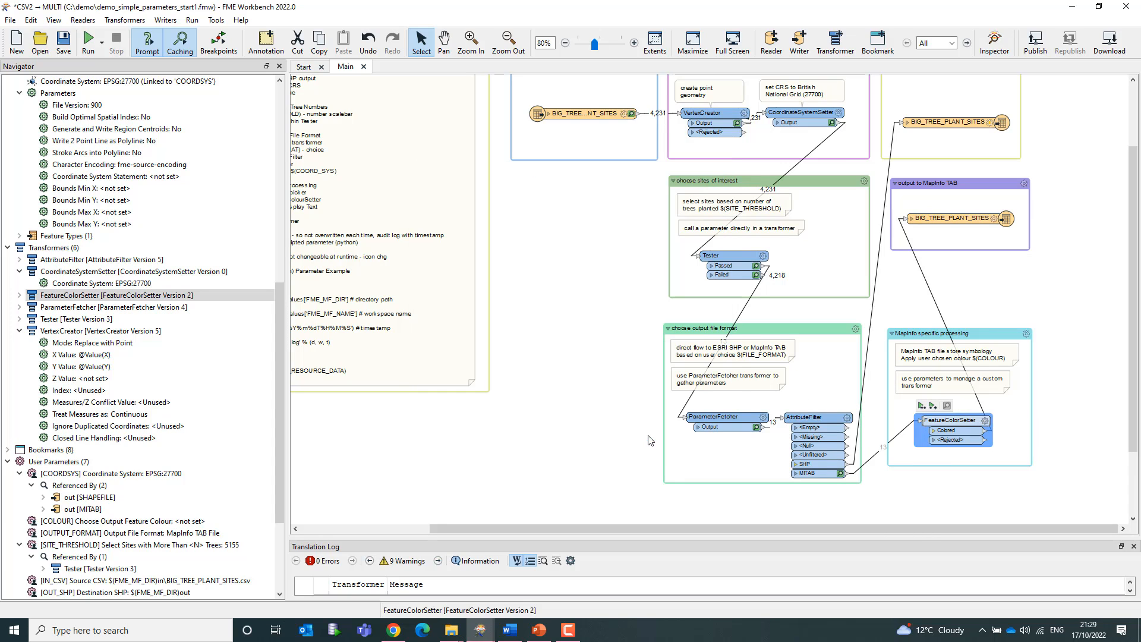
# Step: Start a rerun of the entire workspace and choose a magenta output feature colour of 255,56,252 in the parameter prompt
pyautogui.click(102, 43)
pyautogui.click(139, 72)
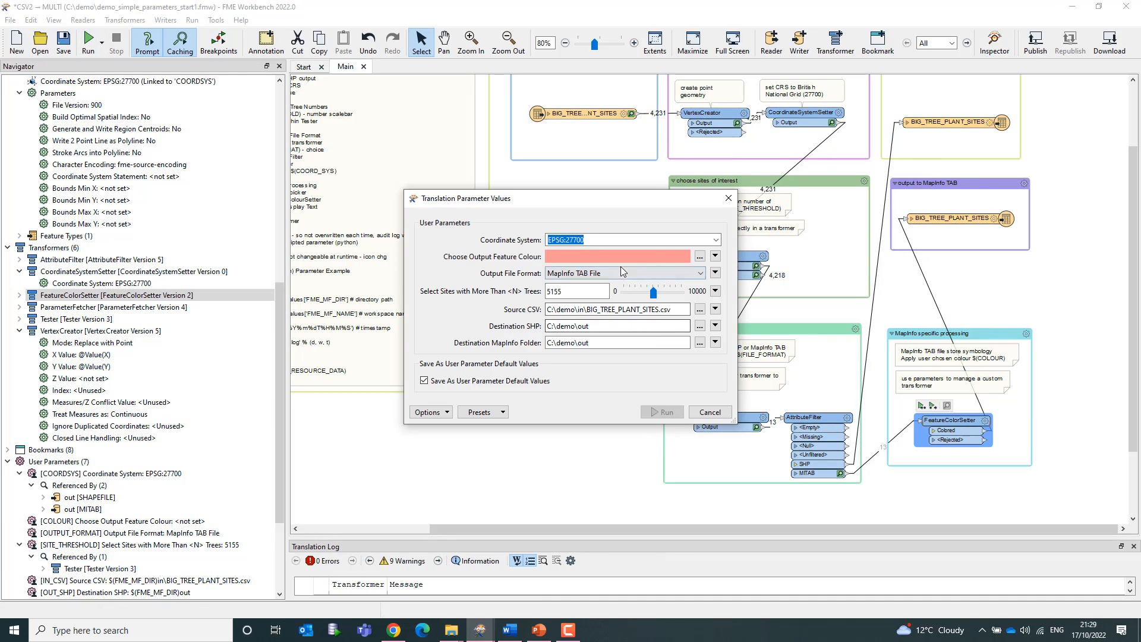
pyautogui.click(700, 257)
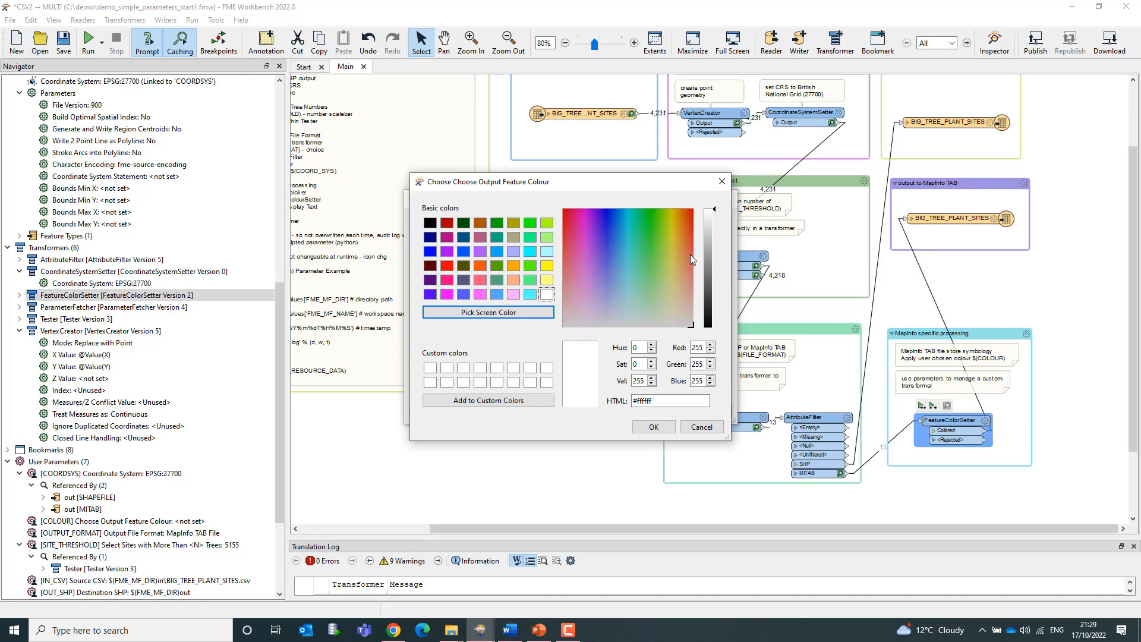
pyautogui.moveTo(672, 183); pyautogui.dragTo(948, 368)
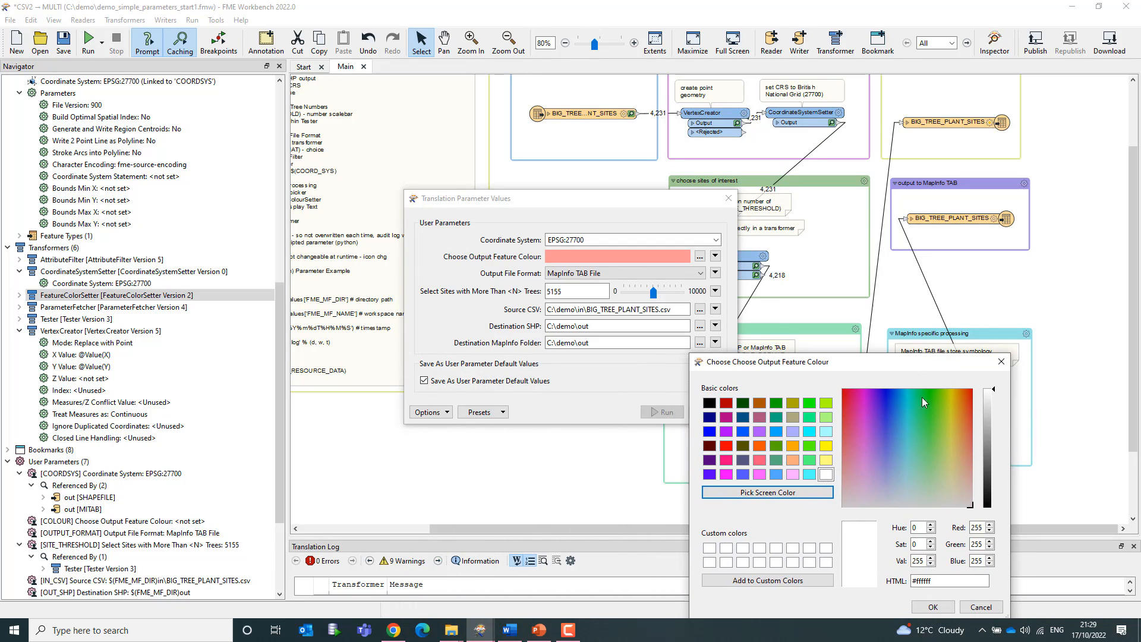
pyautogui.click(866, 441)
pyautogui.click(867, 484)
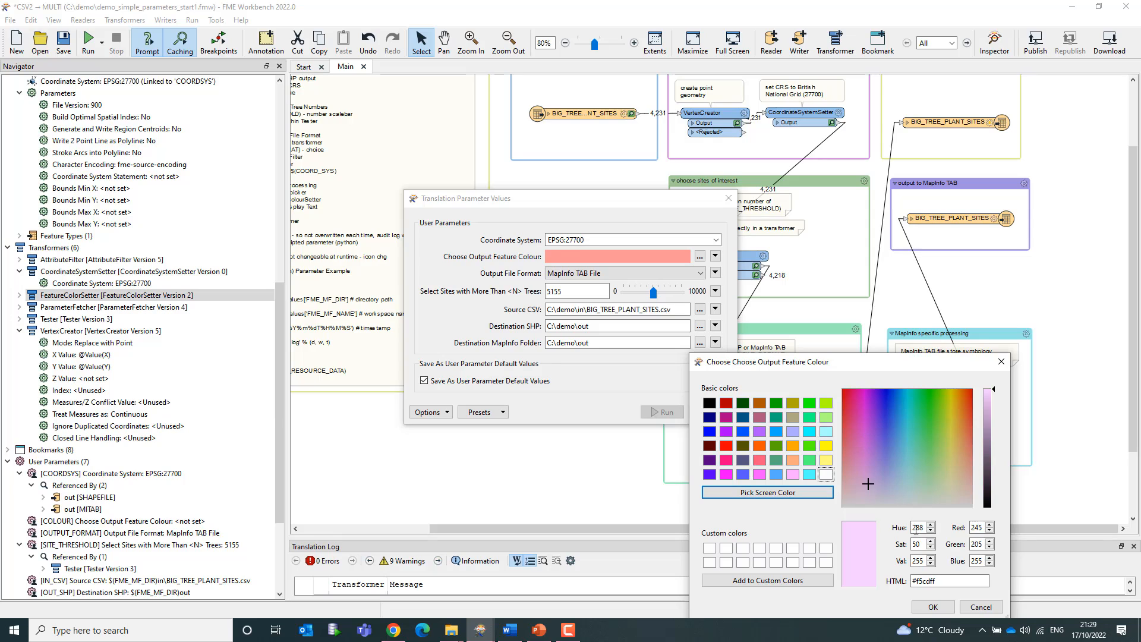
pyautogui.click(957, 422)
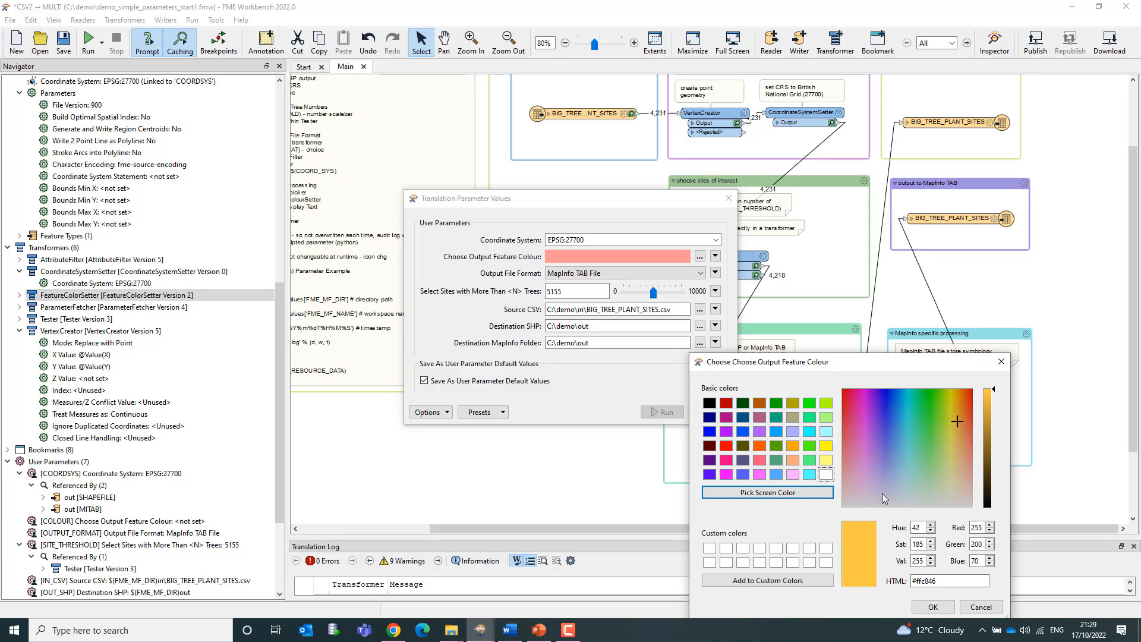
pyautogui.click(863, 415)
pyautogui.click(933, 608)
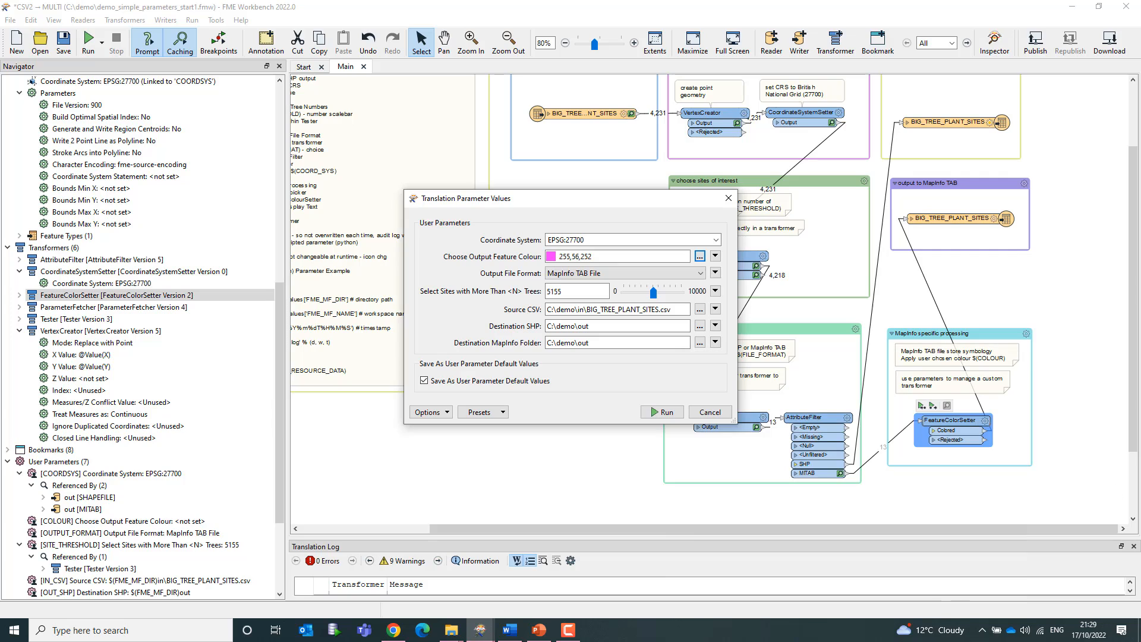
# Step: Review the Output File Format choices in the translation parameter values and cancel the run
pyautogui.hotkey('alt', 'Tab')
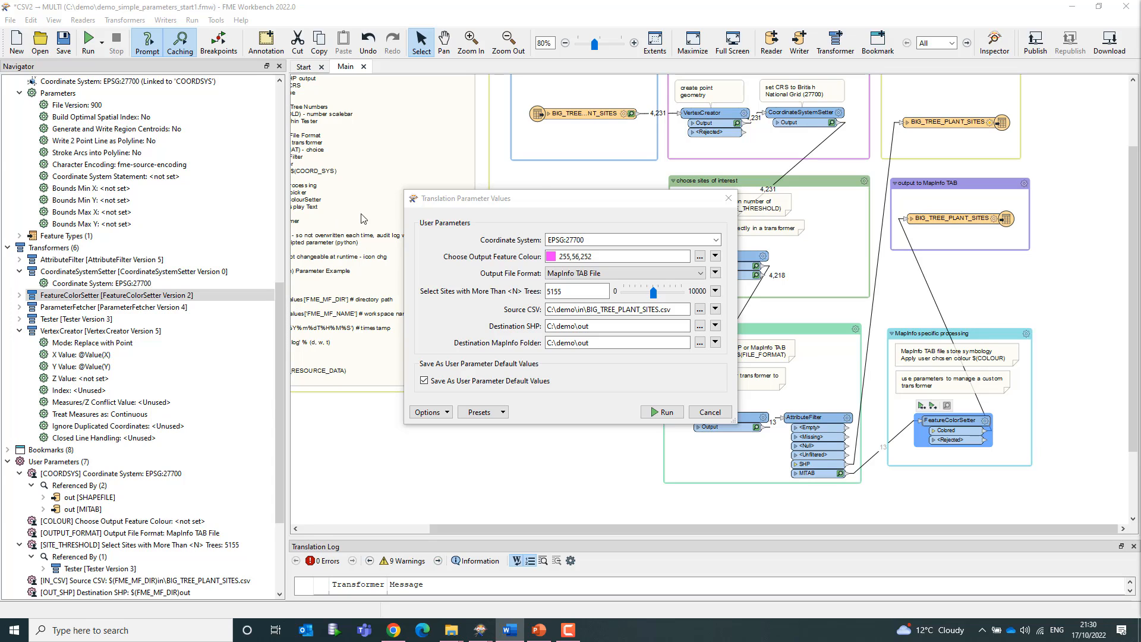
pyautogui.click(646, 275)
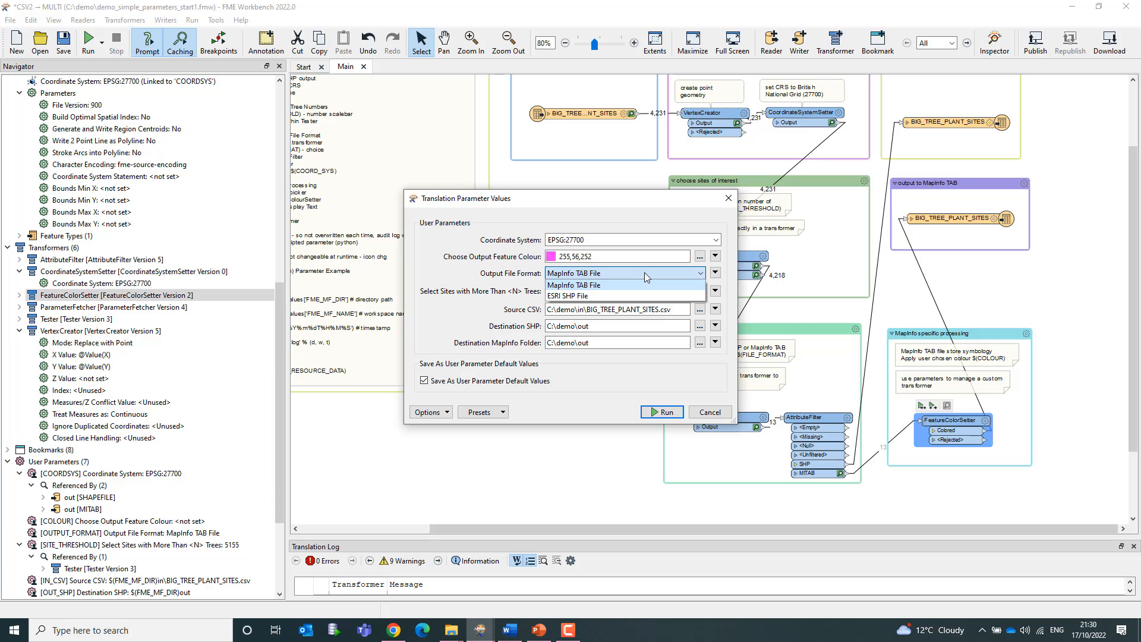
pyautogui.click(647, 277)
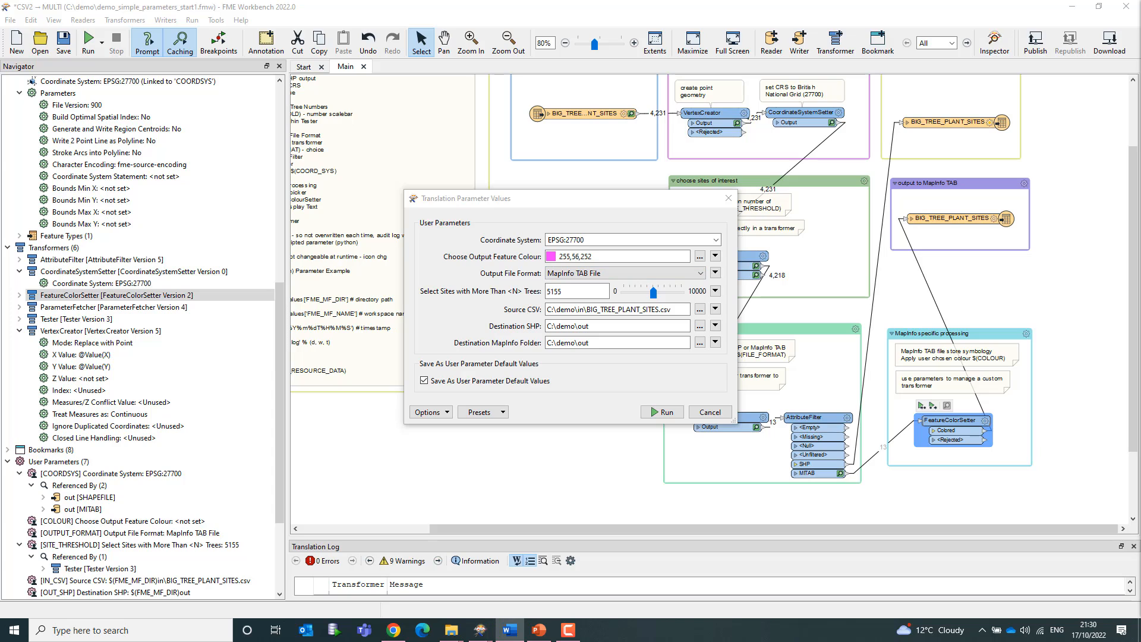
pyautogui.click(617, 274)
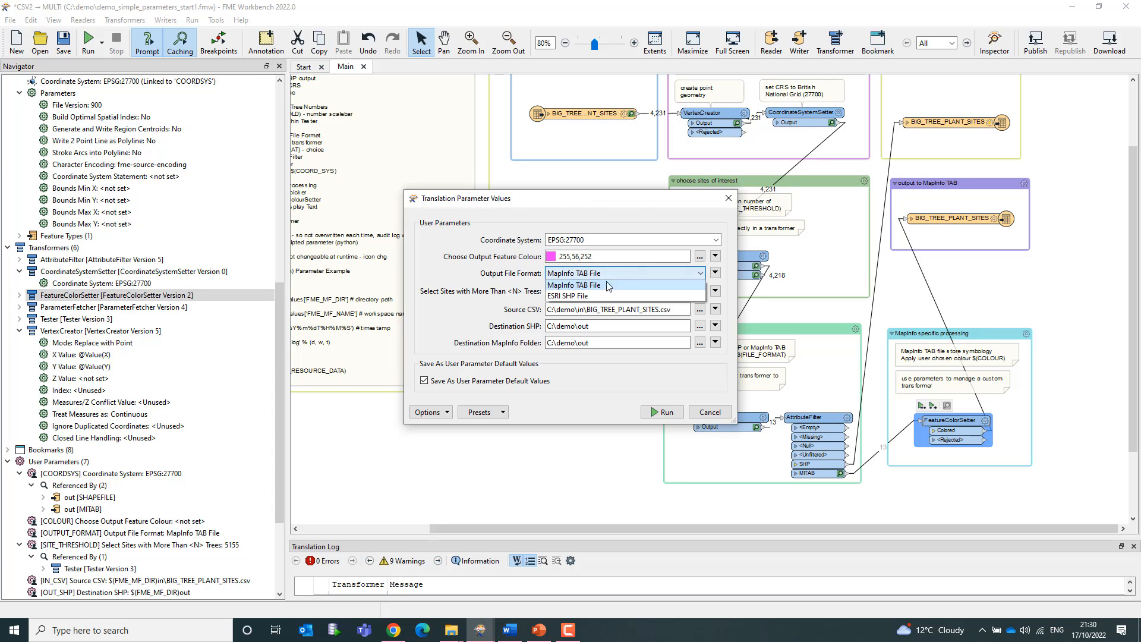
pyautogui.click(612, 277)
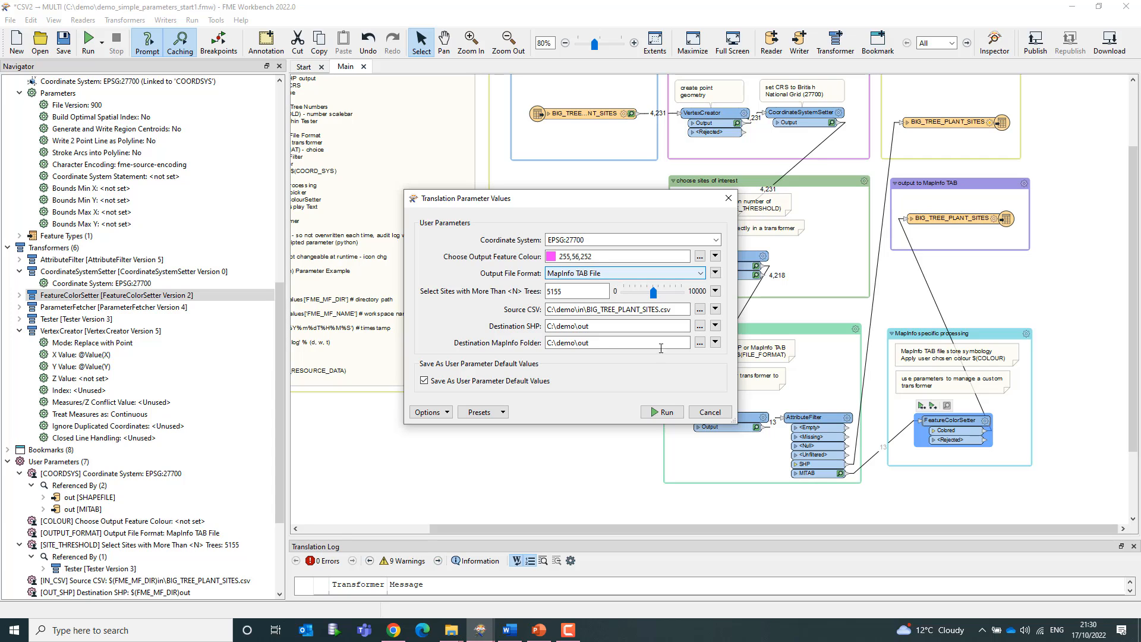
pyautogui.click(709, 412)
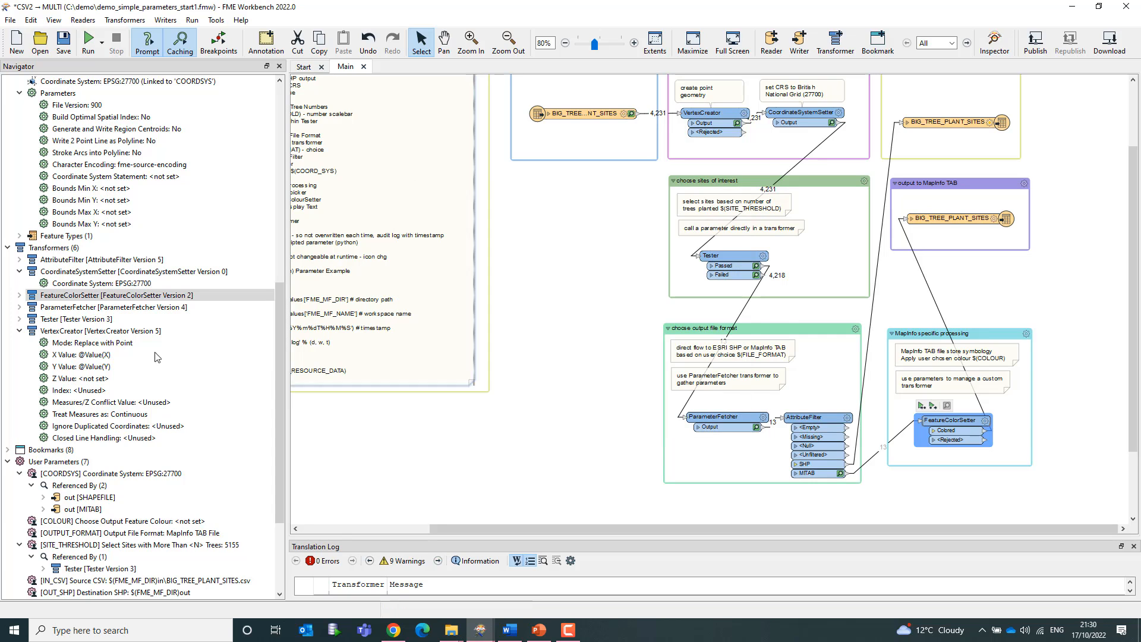
# Step: Change the COLOUR user parameter's prompt to "Choose Output Feature Colour (for MapInfo only)" and save the user parameters
pyautogui.rightClick(68, 463)
pyautogui.click(116, 476)
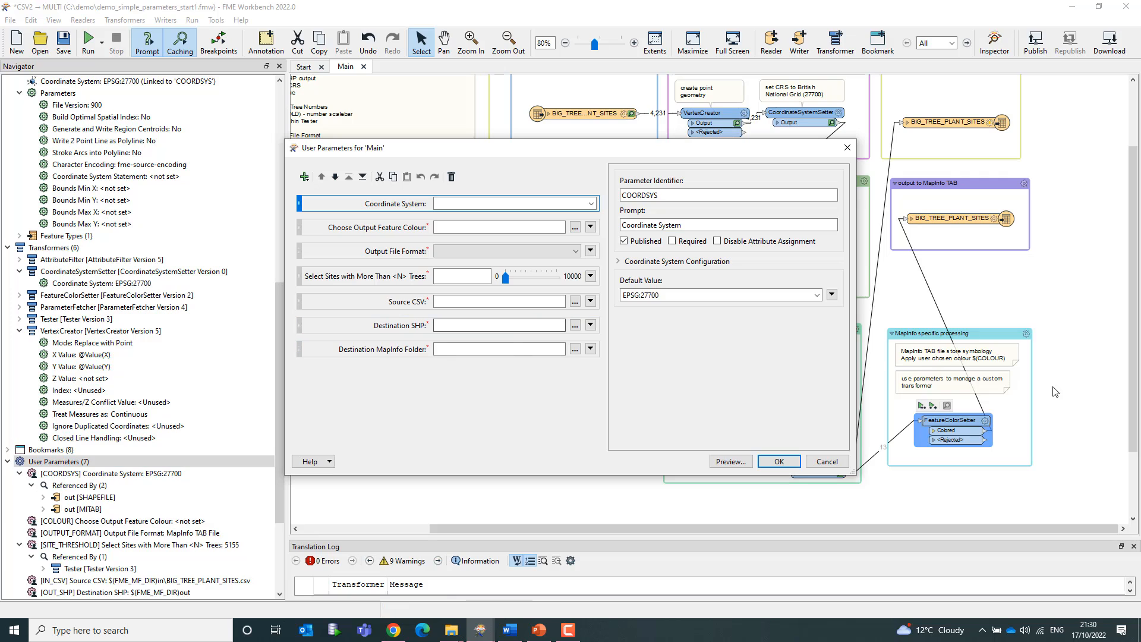
pyautogui.click(408, 231)
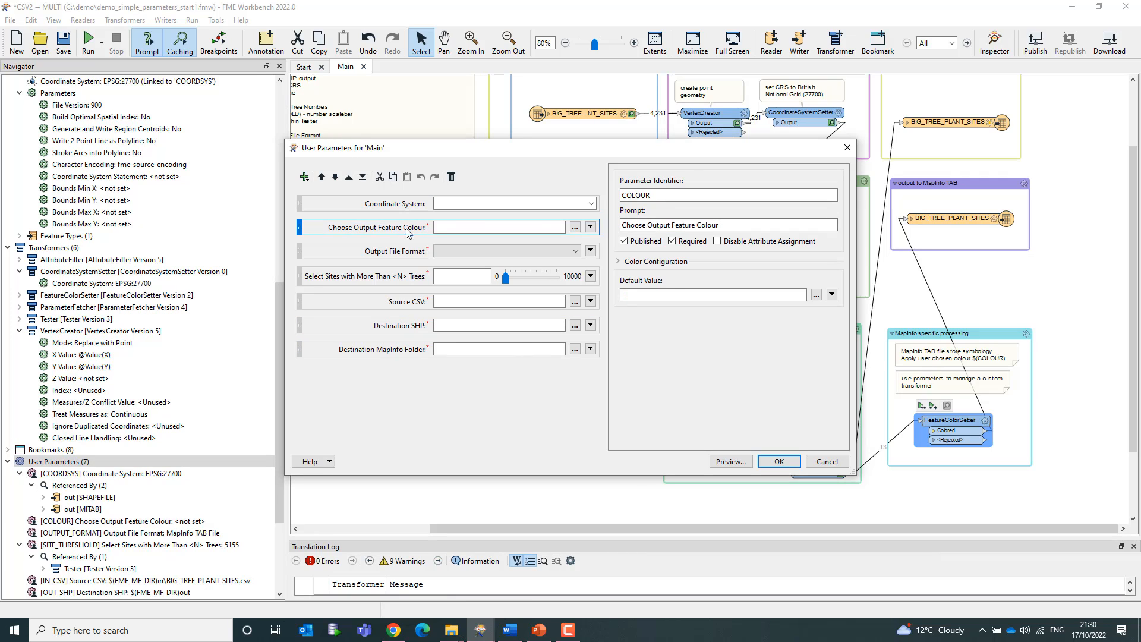
pyautogui.click(745, 224)
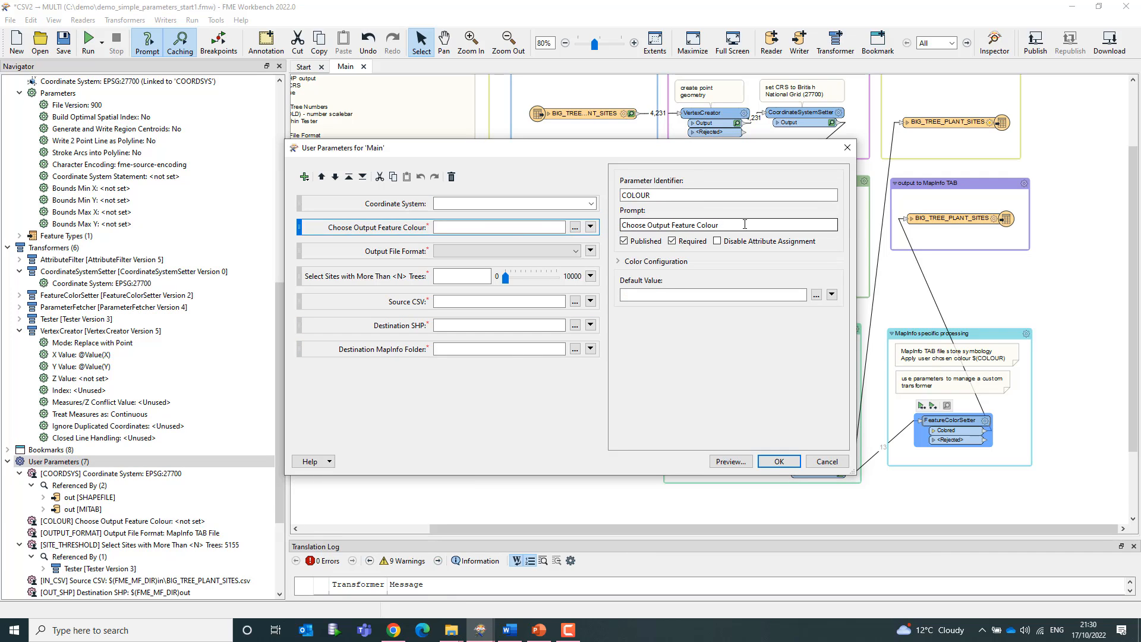
pyautogui.write('(for MapInf')
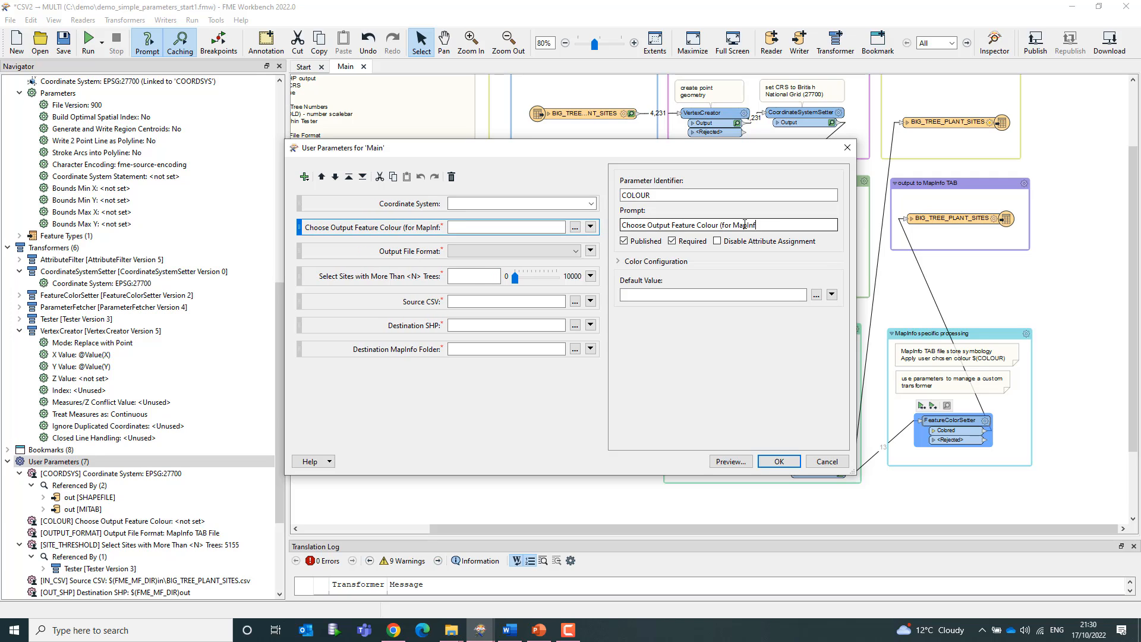
pyautogui.write('o only)')
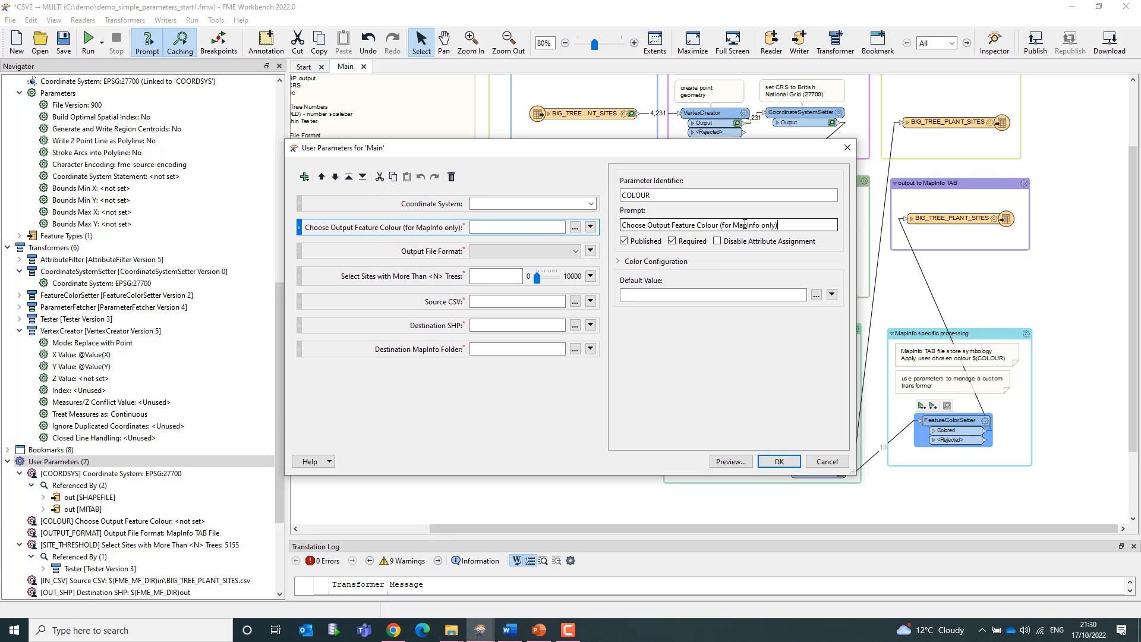
pyautogui.click(779, 461)
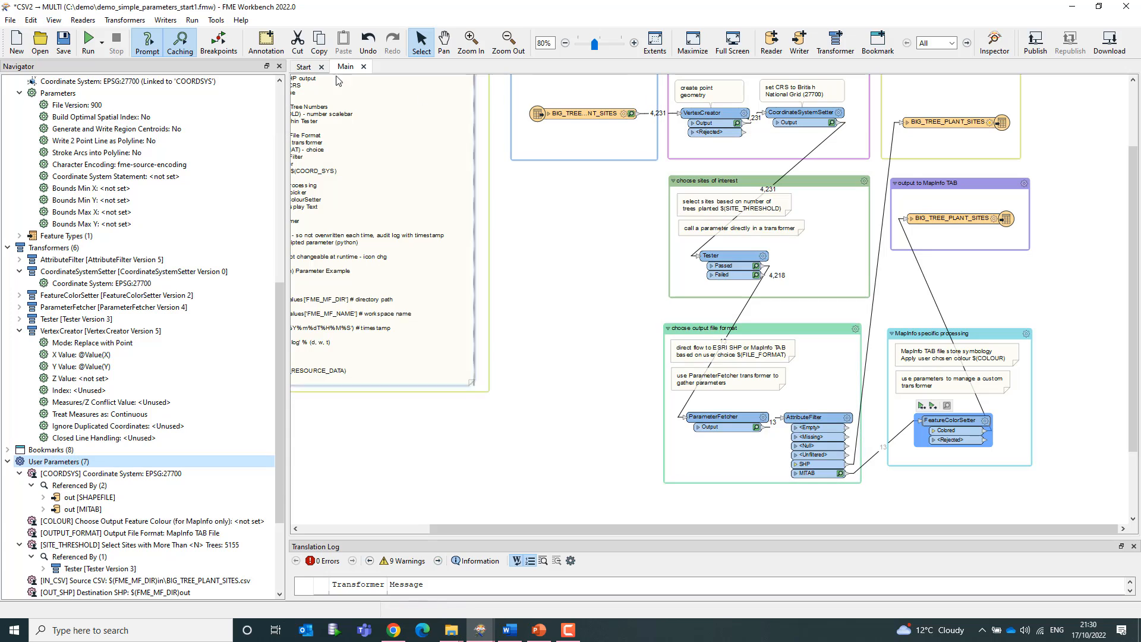
# Step: Check the reworded colour prompt in the translation parameter values and cancel the run
pyautogui.click(102, 43)
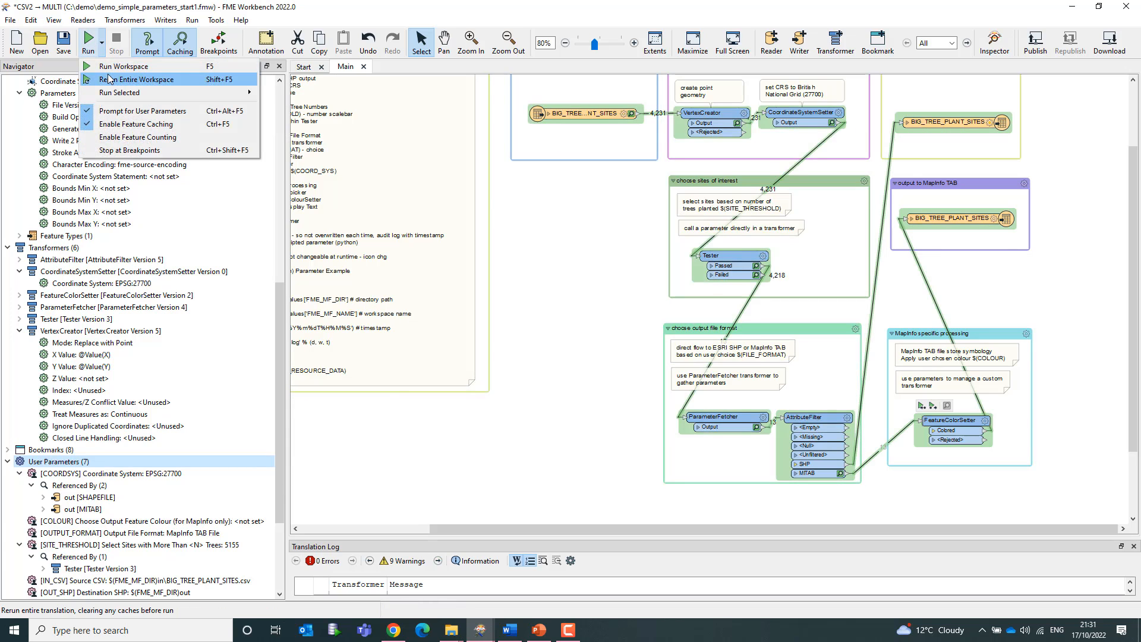
pyautogui.click(119, 54)
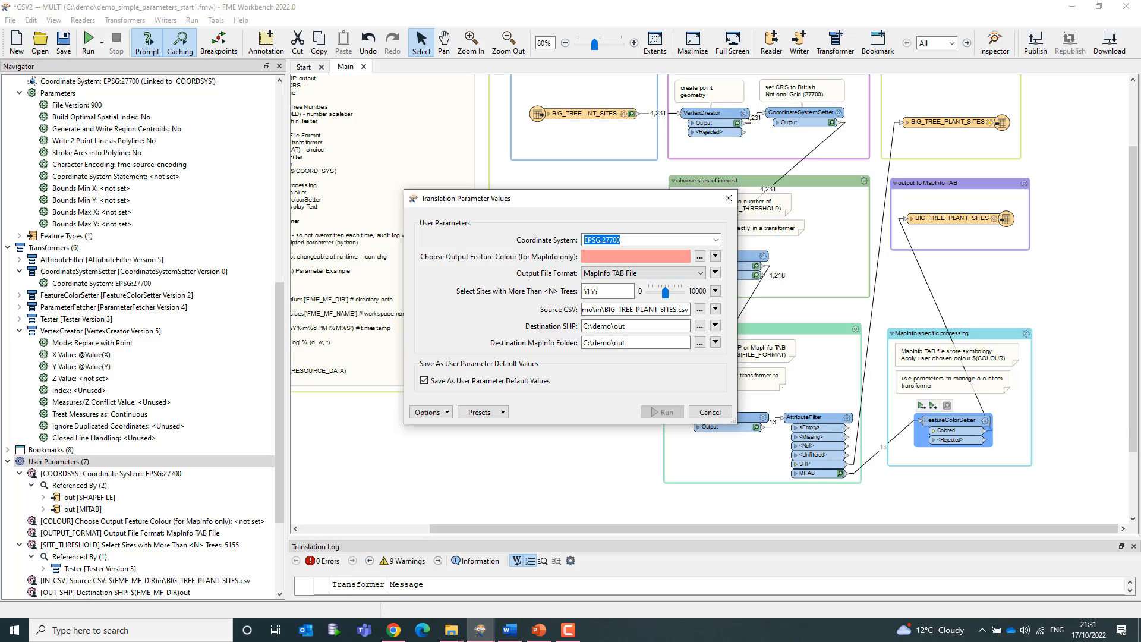
pyautogui.click(709, 412)
pyautogui.hotkey('alt', 'Tab')
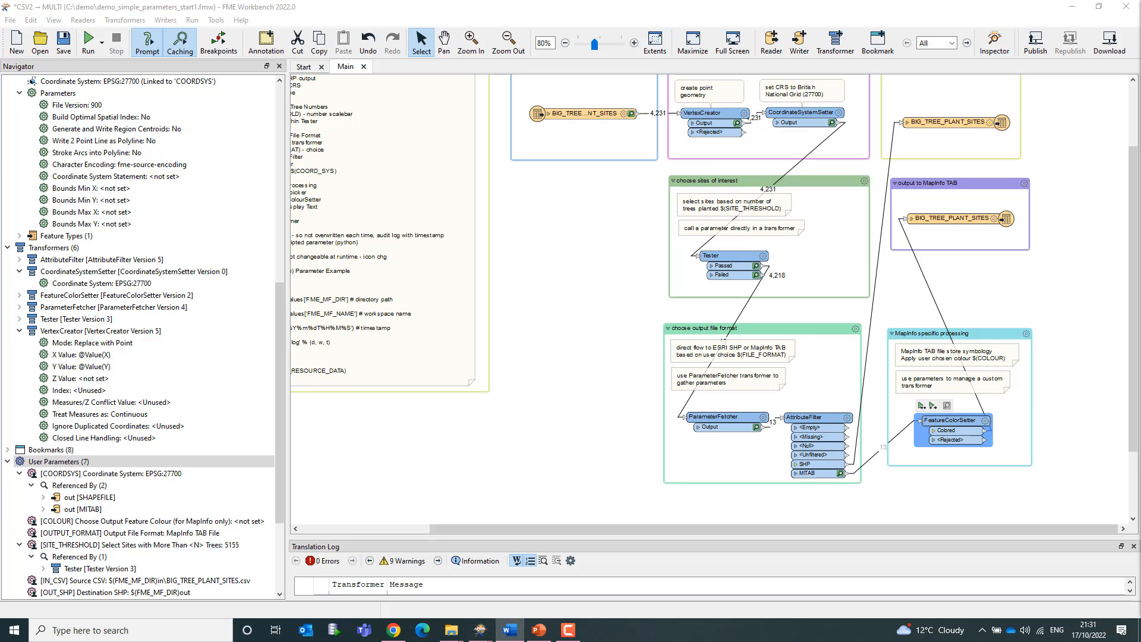
# Step: Open the management of the workspace's user parameters and add a Scripted parameter
pyautogui.scroll(-4, 124, 480)
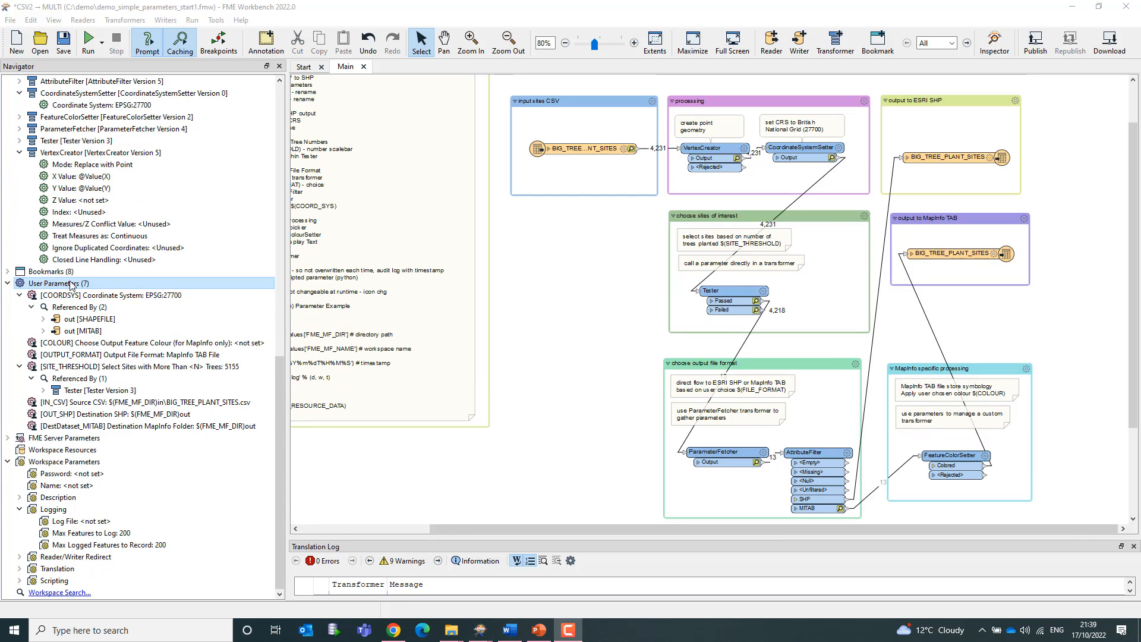
pyautogui.rightClick(70, 283)
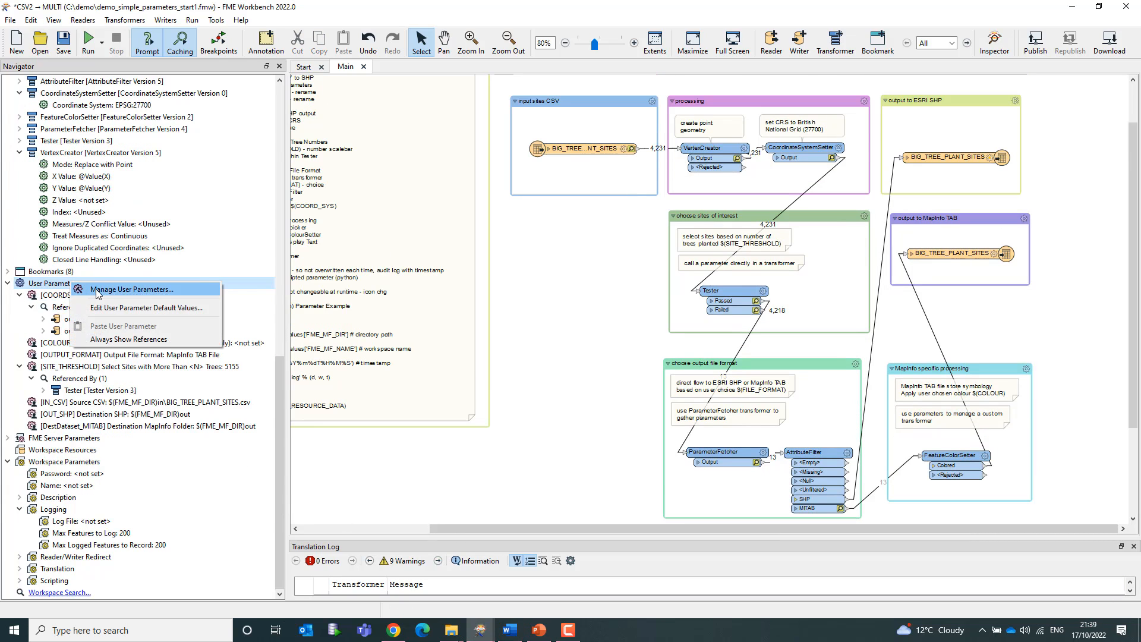
pyautogui.click(98, 290)
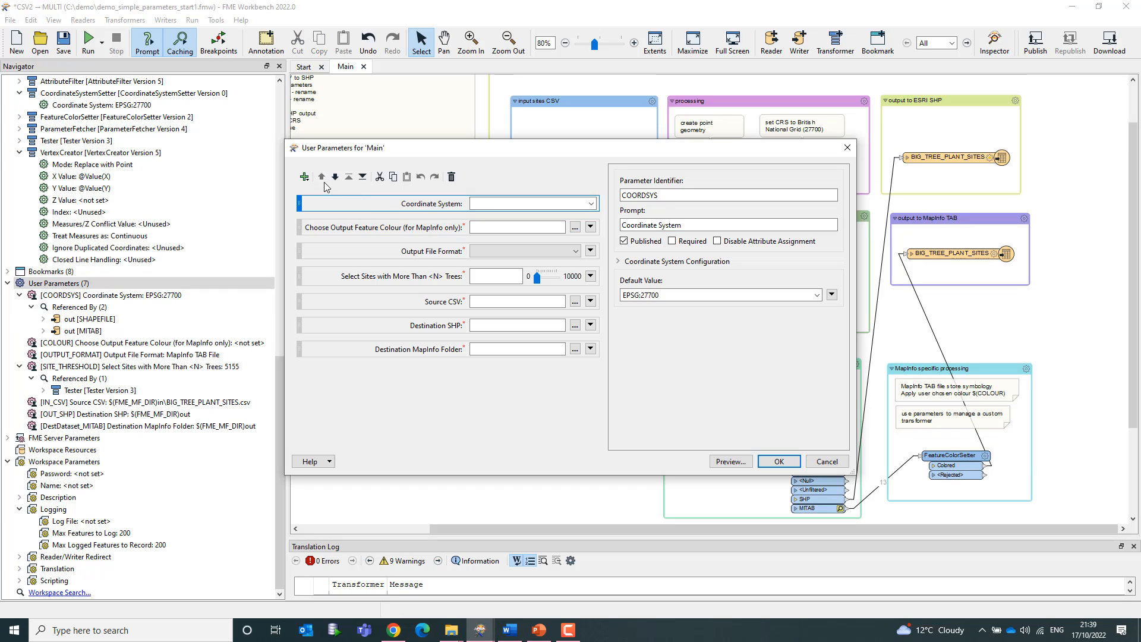
pyautogui.click(304, 177)
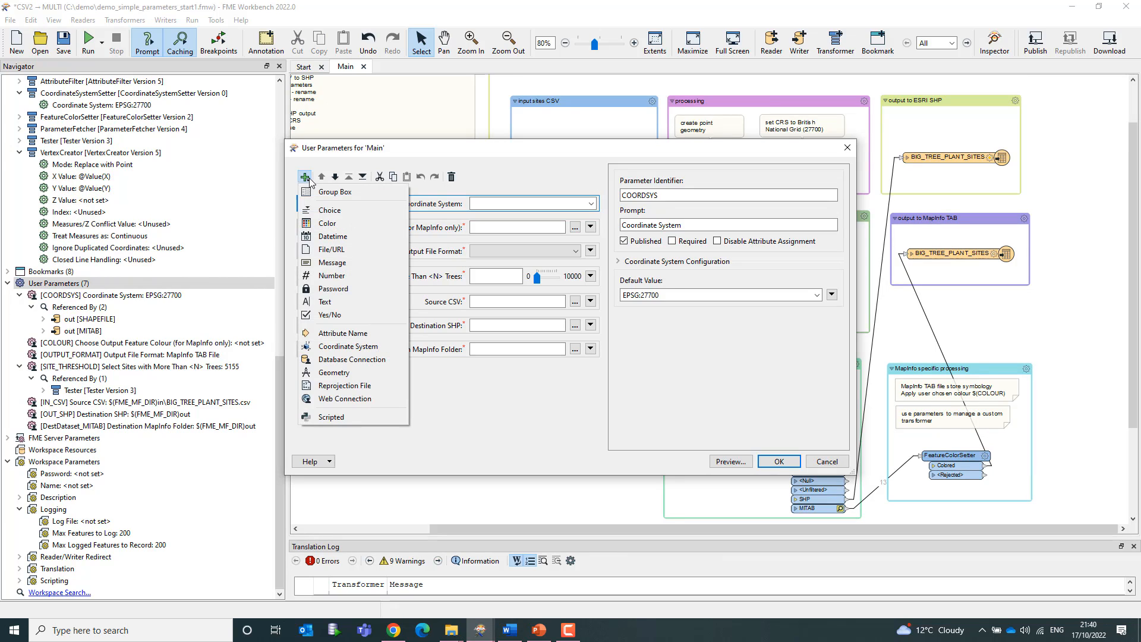
pyautogui.click(332, 418)
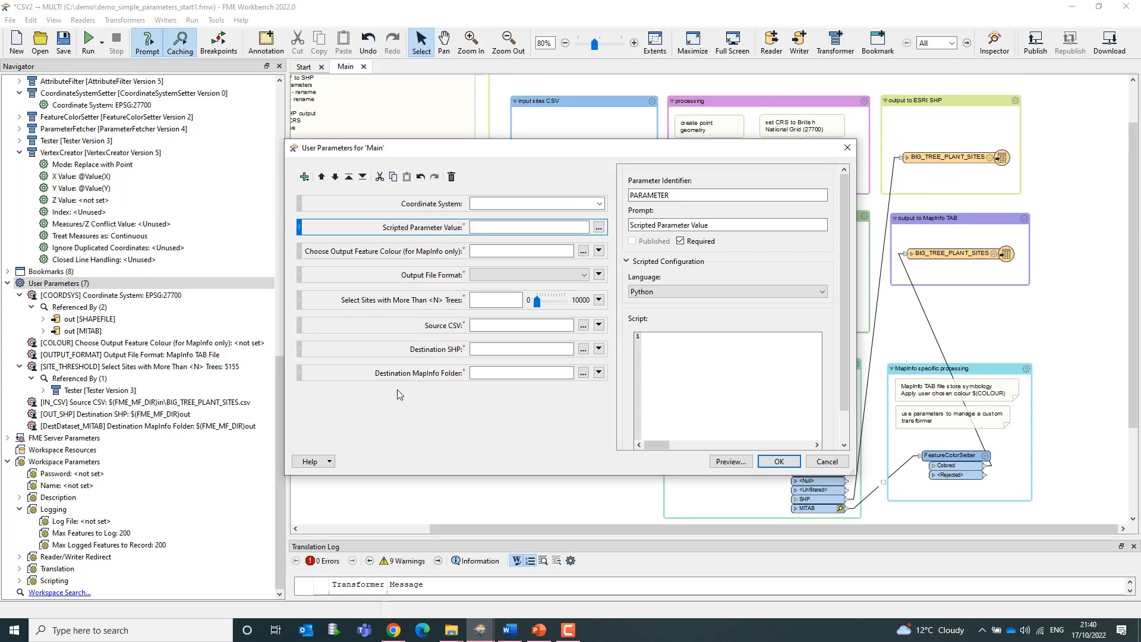
# Step: Give the scripted parameter the identifier LOG_FILE and a Python script returning '%s%s_%s.log' from directory, workspace name and timestamp, and save the user parameters
pyautogui.doubleClick(724, 198)
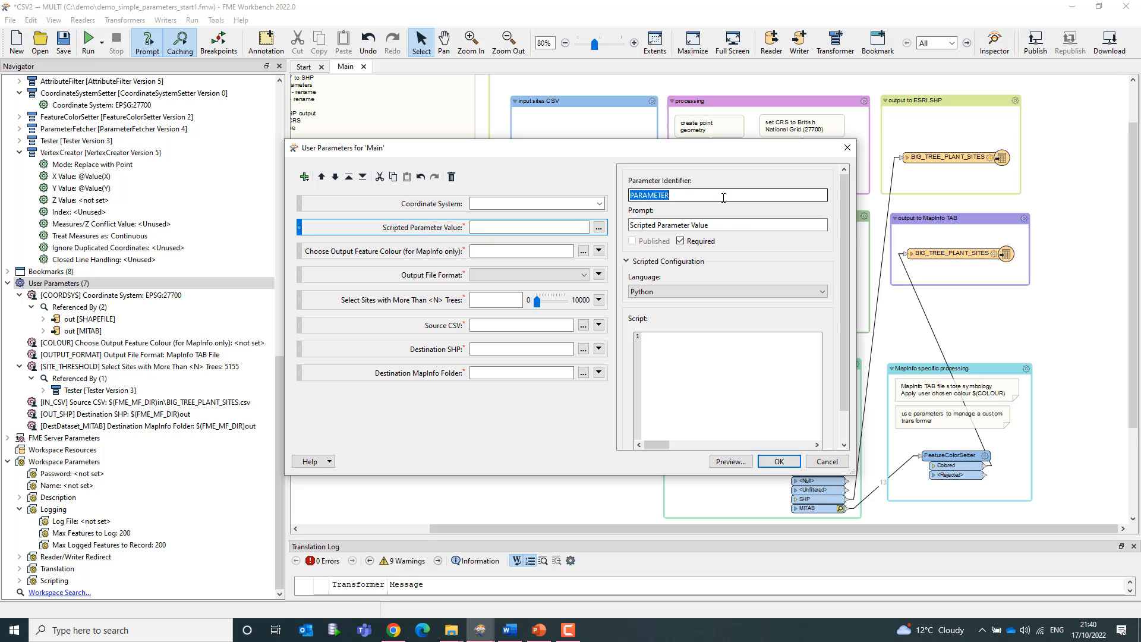
pyautogui.write('LOG_FILE')
pyautogui.click(676, 346)
pyautogui.write("# Scripted (Python) Parameter Example  import time  d = FME_MacroValues['FME_MF_DIR'] # directory path  w = FME_MacroValues['FME_MF_NAME'] # workspace name  t = time.strftime('%Y%m%dT%H%M%S') # timestamp  return '%s%s_%s.log' % (d, w, t)")
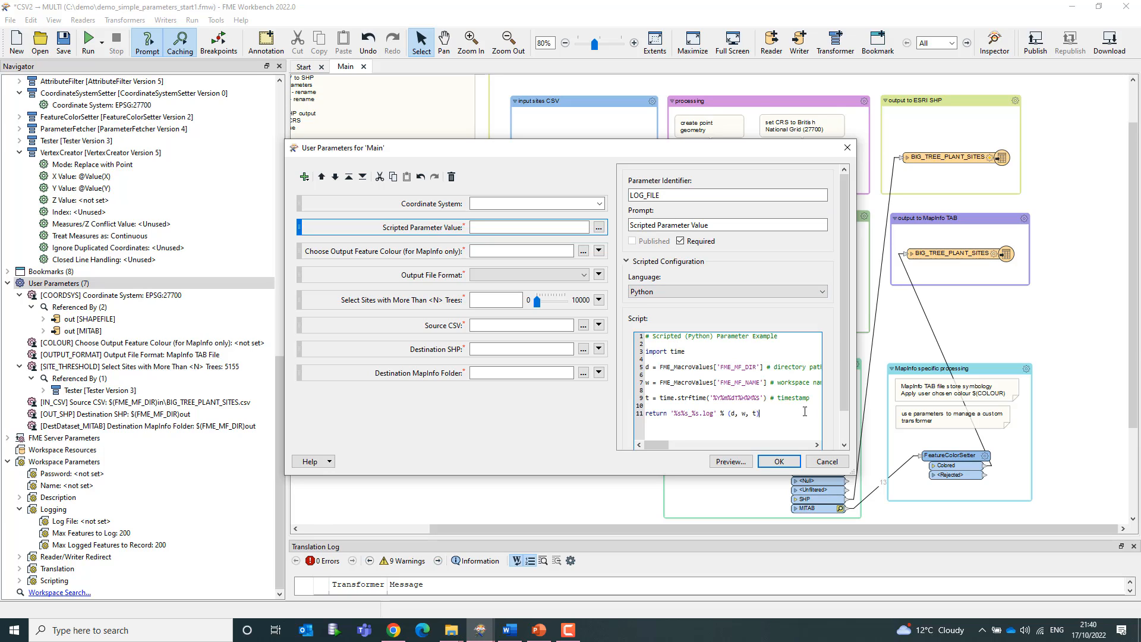
pyautogui.click(784, 461)
pyautogui.click(782, 463)
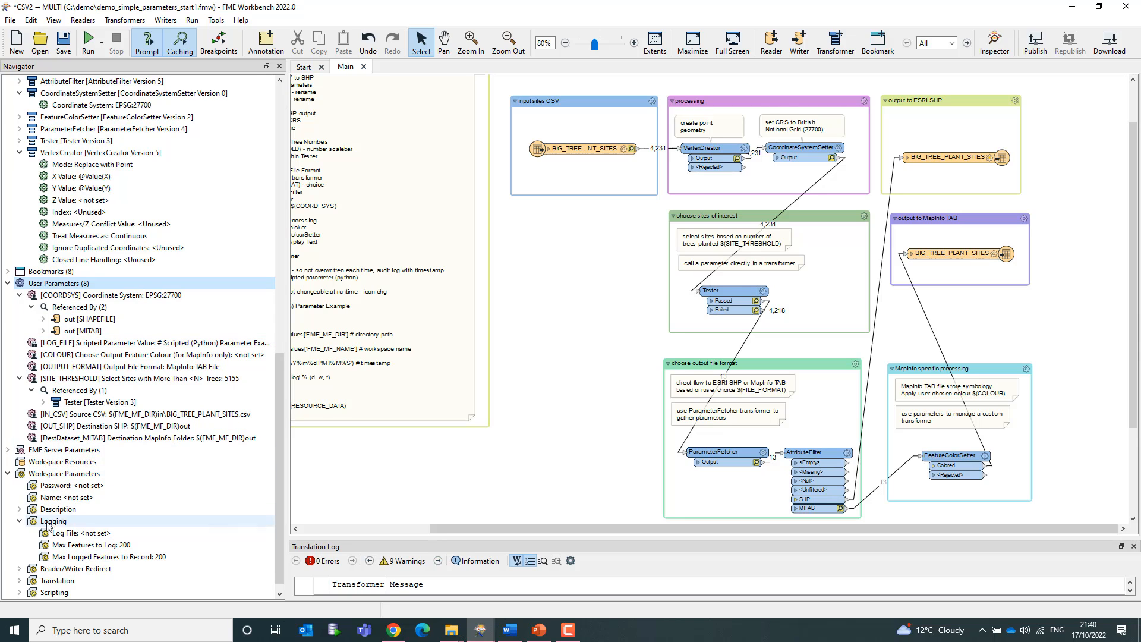
# Step: Link the Log File setting under the workspace's logging parameters to the LOG_FILE user parameter
pyautogui.rightClick(81, 535)
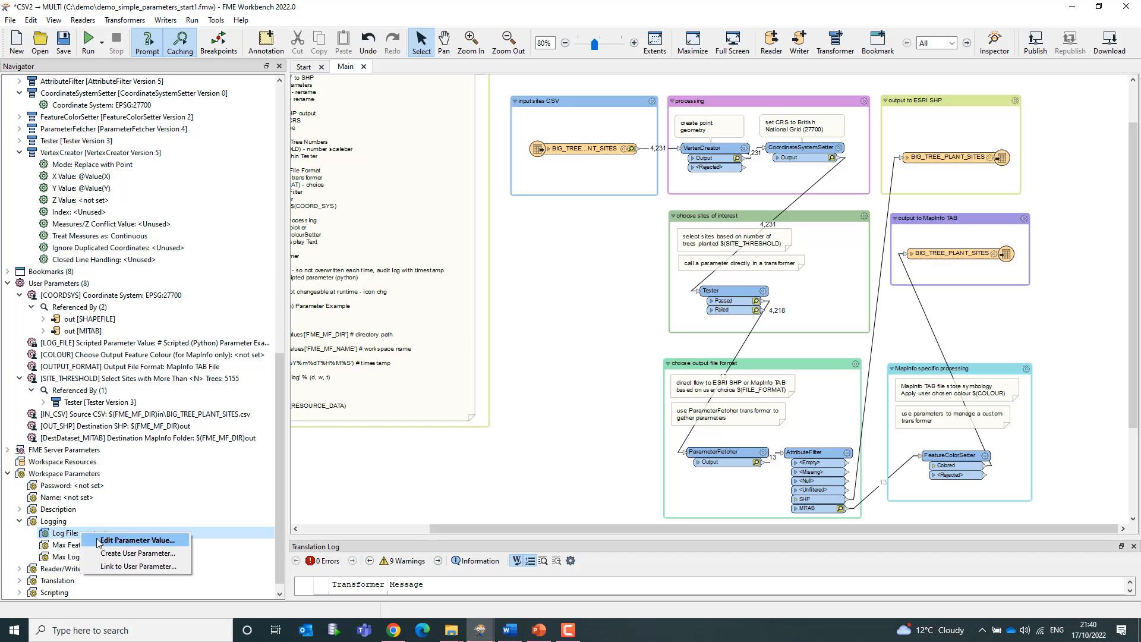
pyautogui.click(105, 568)
pyautogui.click(629, 305)
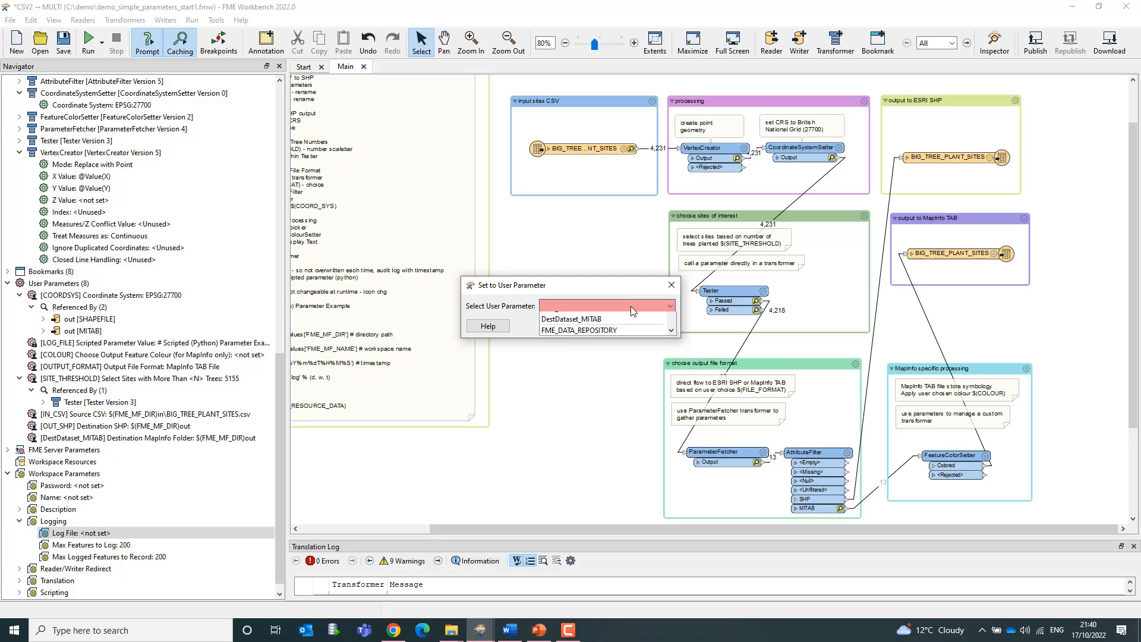
pyautogui.click(622, 328)
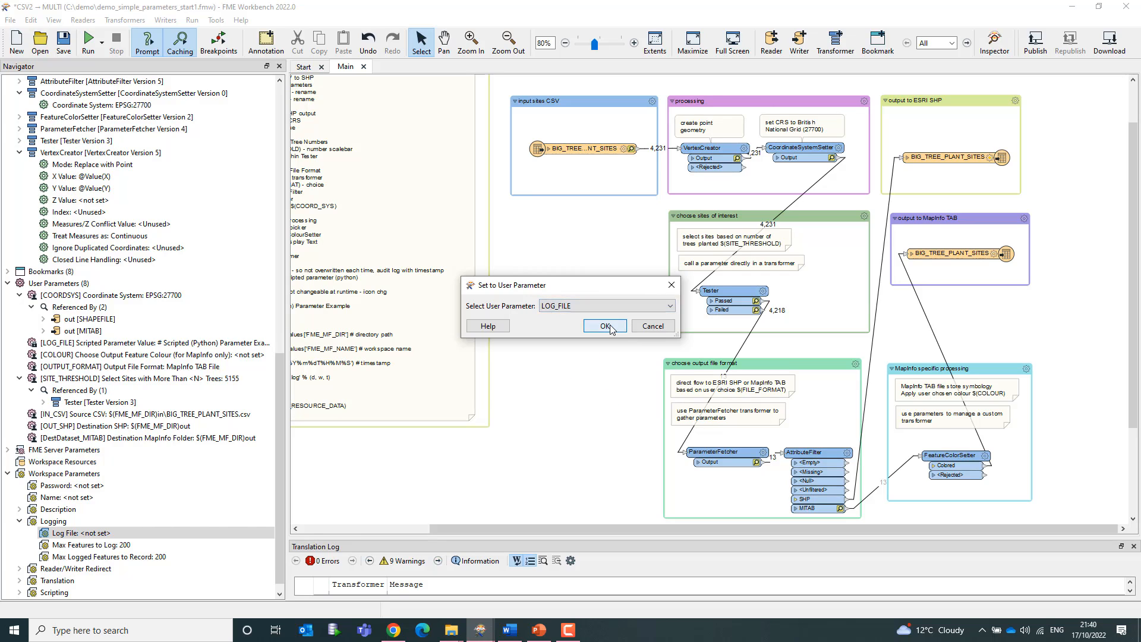
pyautogui.click(605, 327)
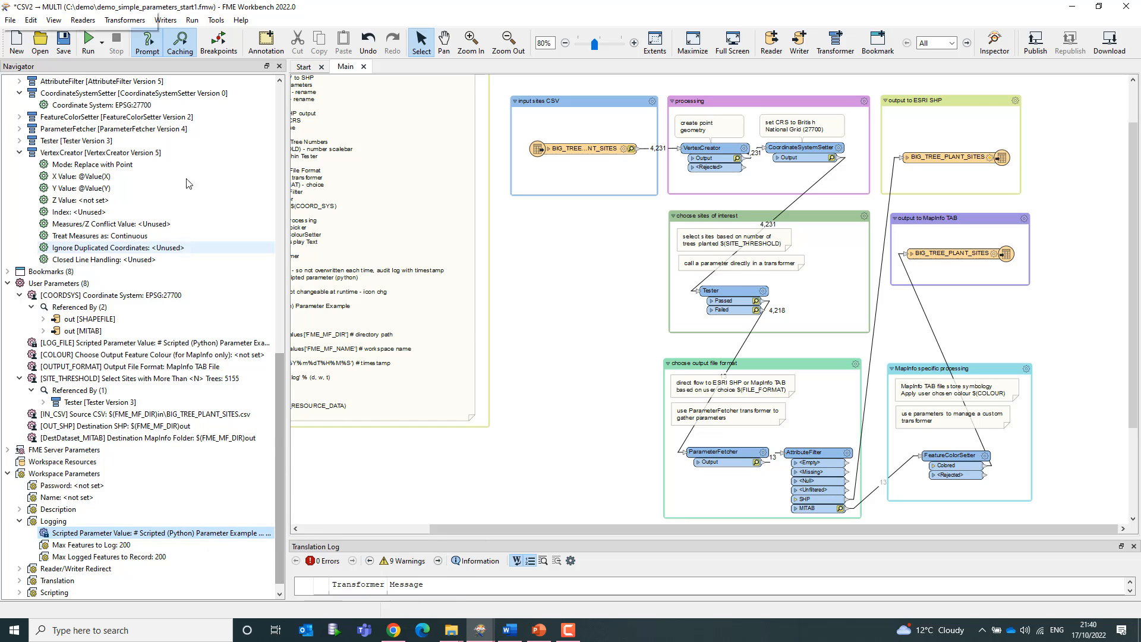
# Step: Rerun the entire workspace with the MapInfo output feature colour set to #00aaff and enlarge the translation log
pyautogui.click(102, 43)
pyautogui.click(119, 79)
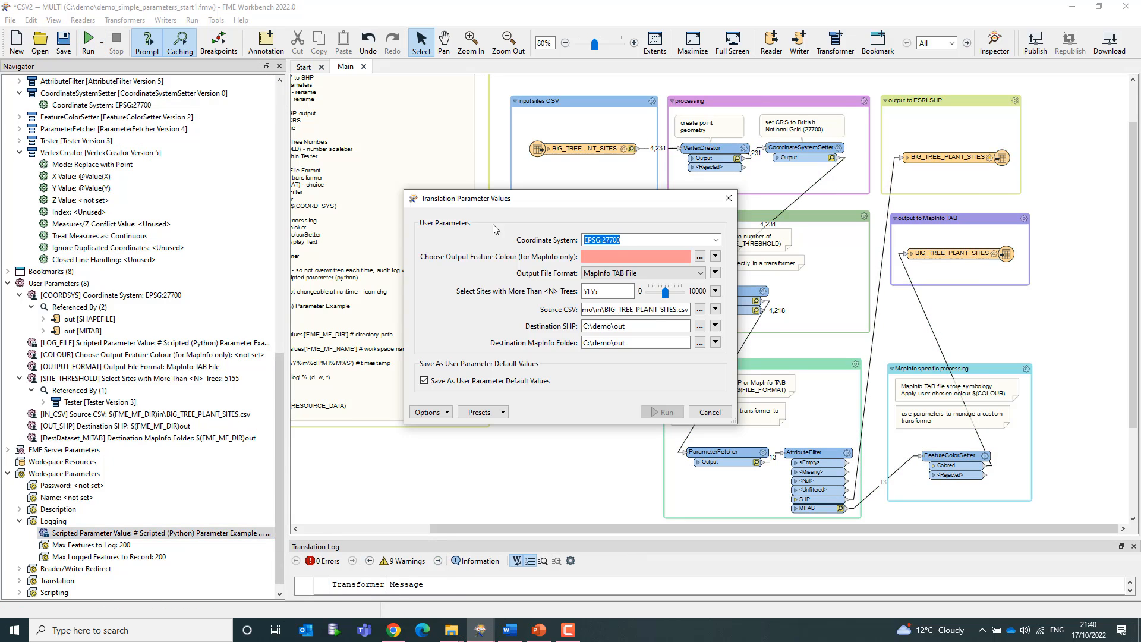
pyautogui.click(701, 256)
pyautogui.click(497, 252)
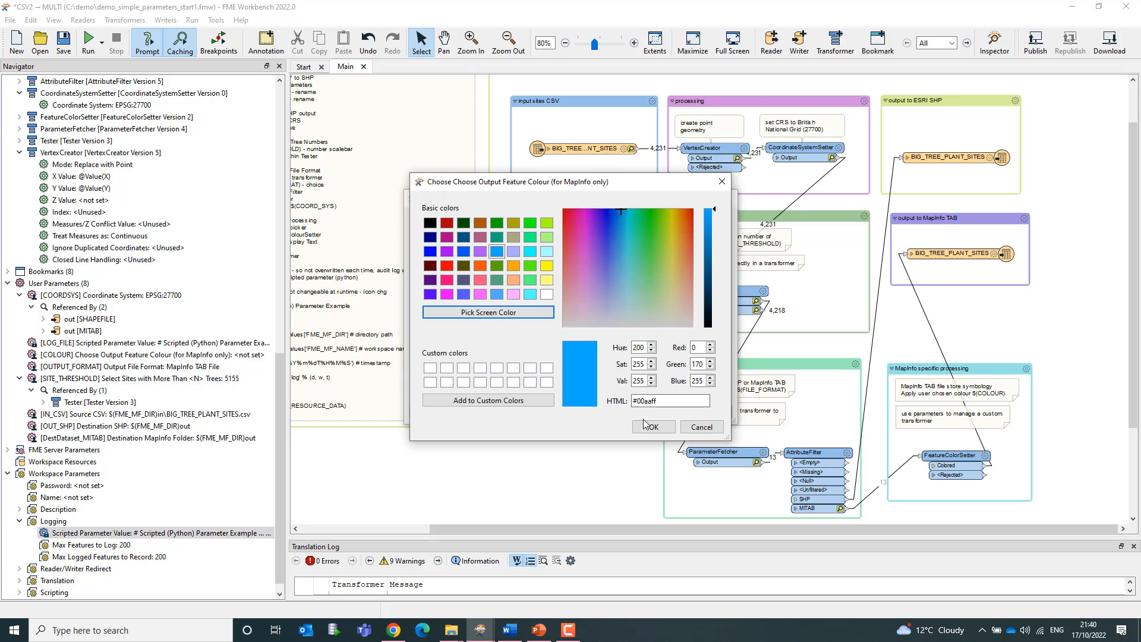
pyautogui.click(653, 427)
pyautogui.click(662, 413)
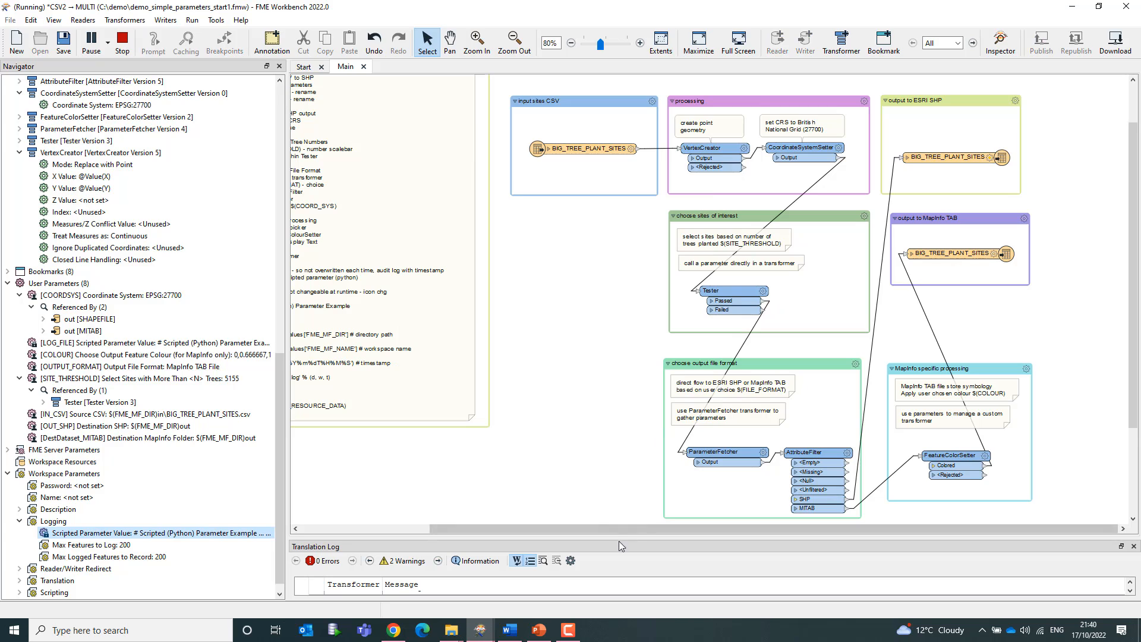
pyautogui.moveTo(621, 539); pyautogui.dragTo(621, 401)
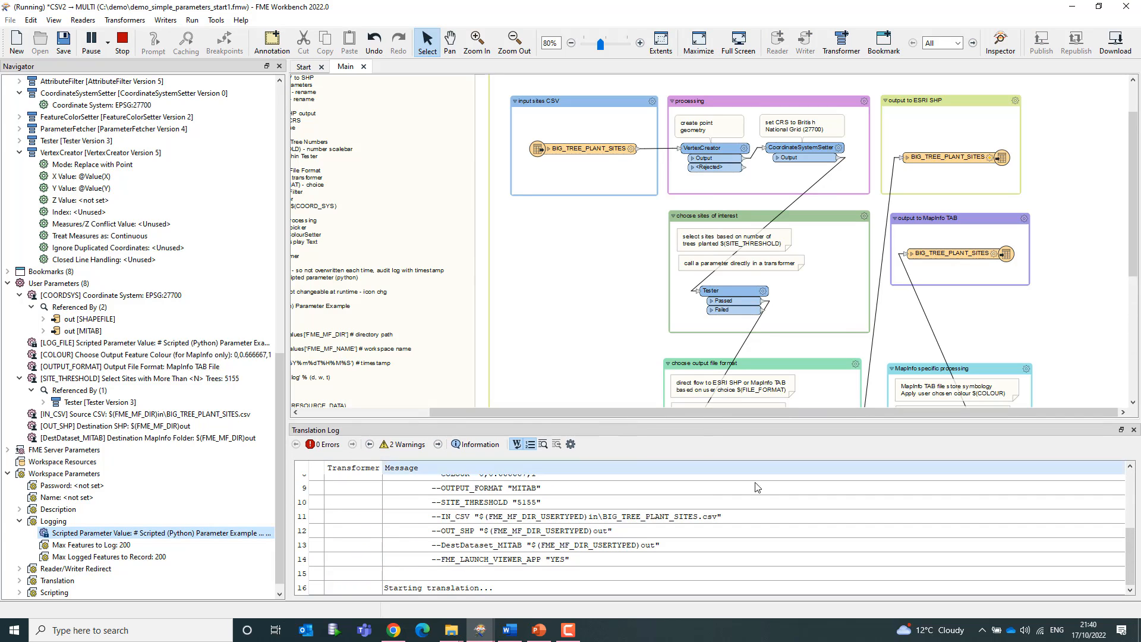
# Step: Check the demo folder in File Explorer for the timestamped demo_simple_parameters_start1 log file and minimise the window
pyautogui.click(451, 630)
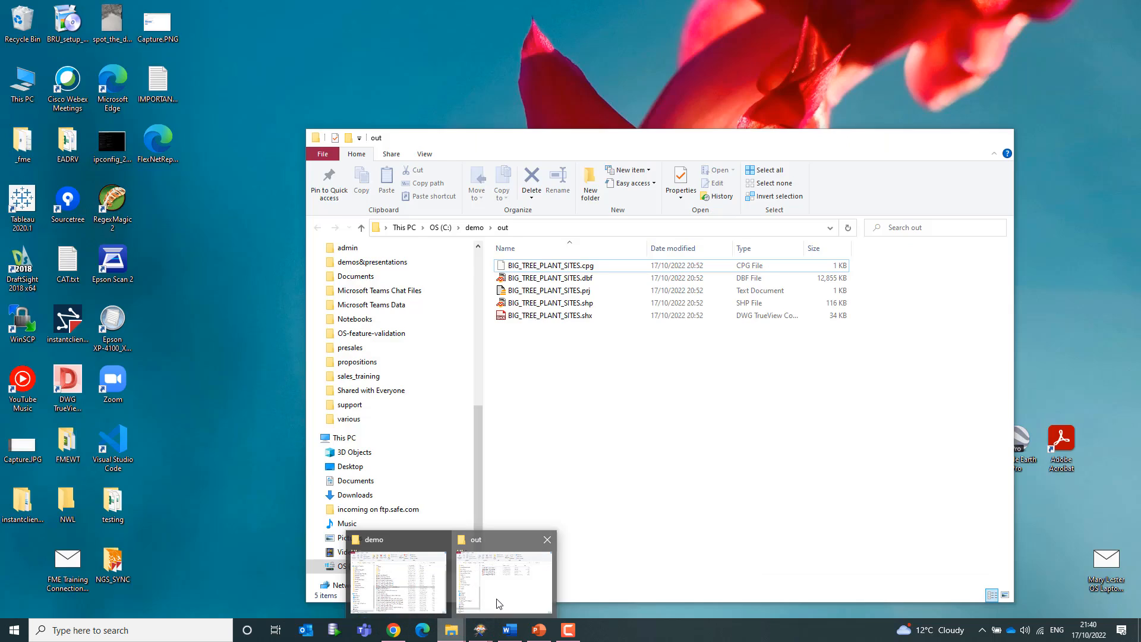
pyautogui.click(483, 613)
pyautogui.click(478, 228)
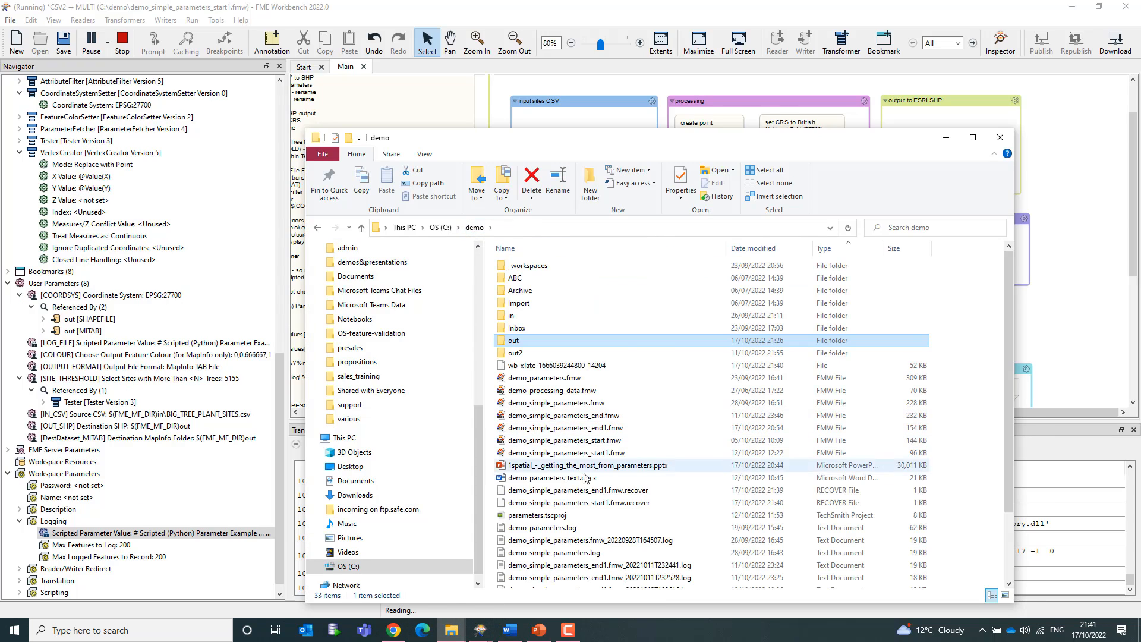
pyautogui.scroll(-2, 594, 496)
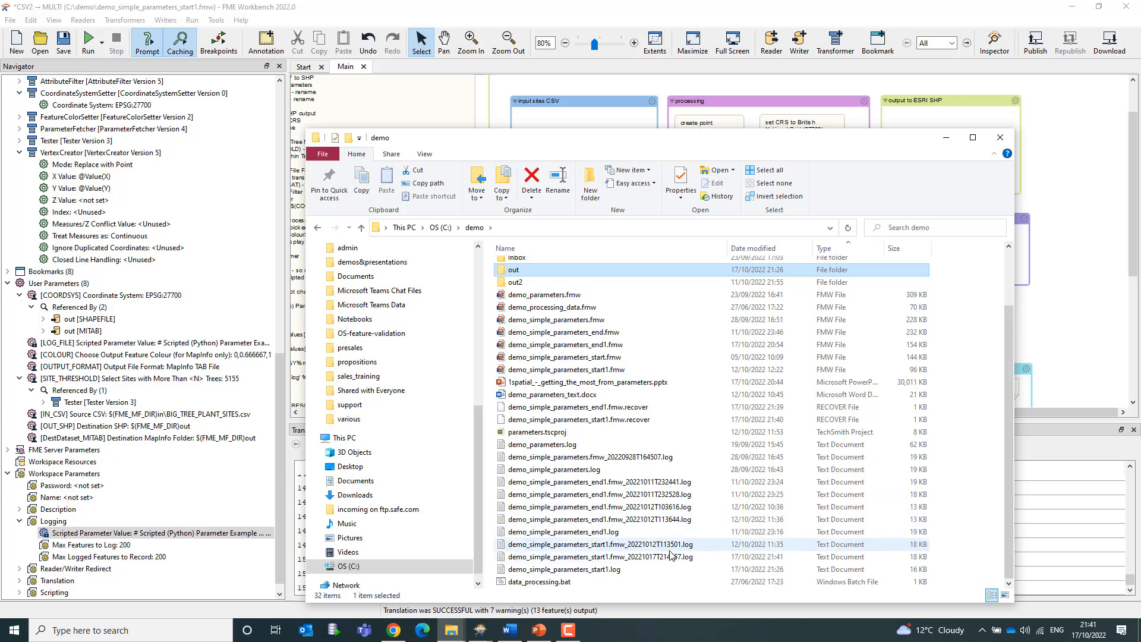
pyautogui.click(947, 139)
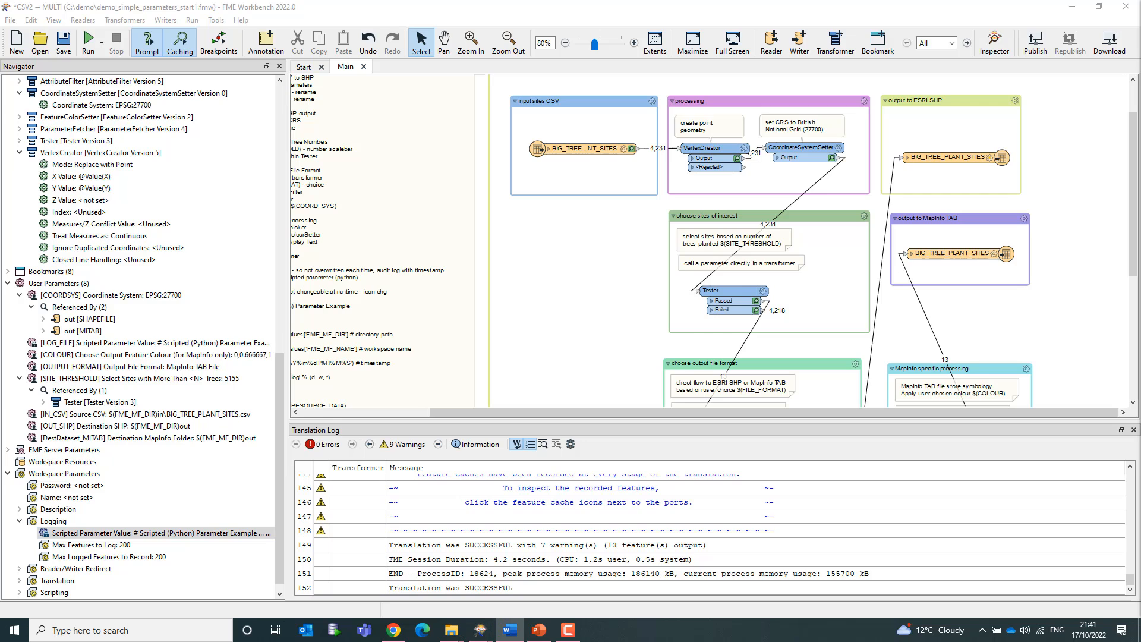
# Step: Review the user parameter prompt for a full workspace rerun and cancel the run
pyautogui.click(103, 43)
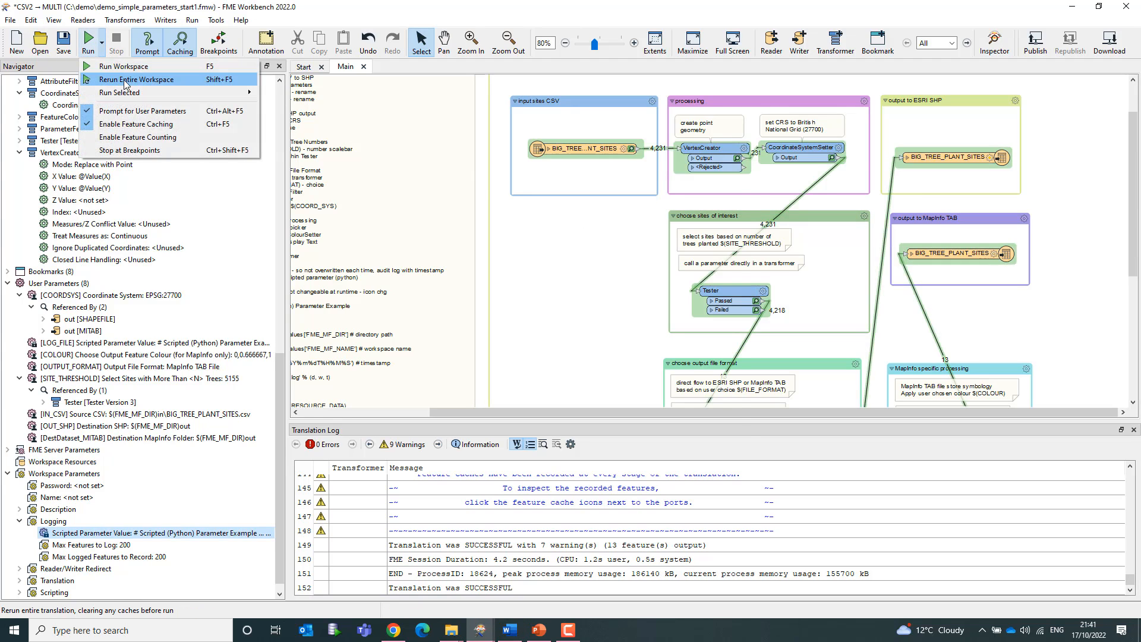
pyautogui.click(125, 72)
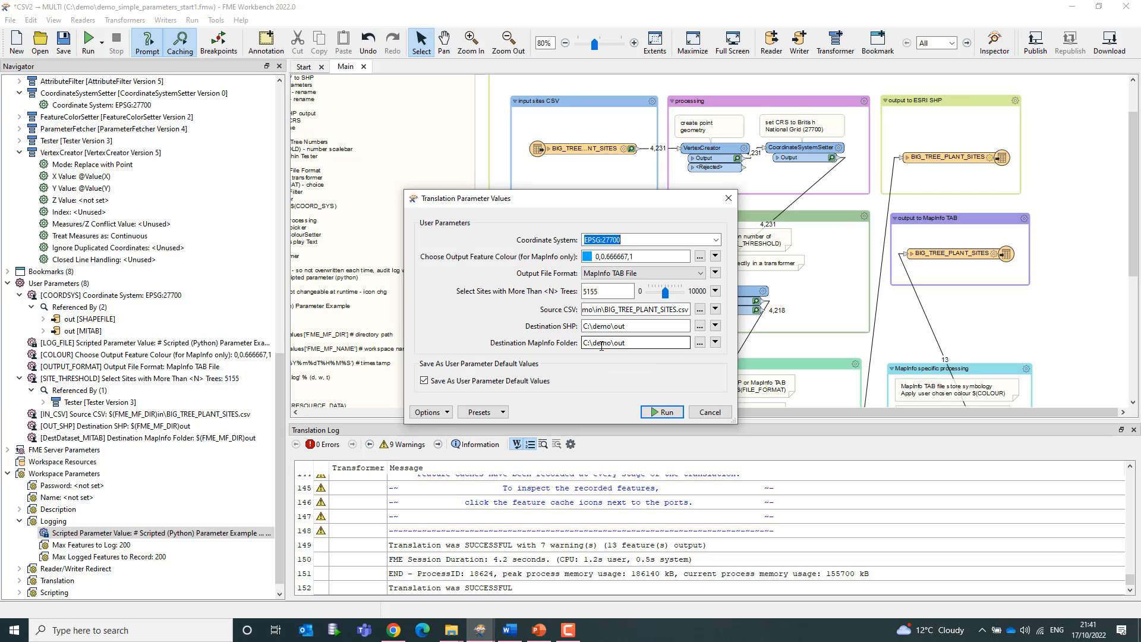
pyautogui.hotkey('alt', 'Tab')
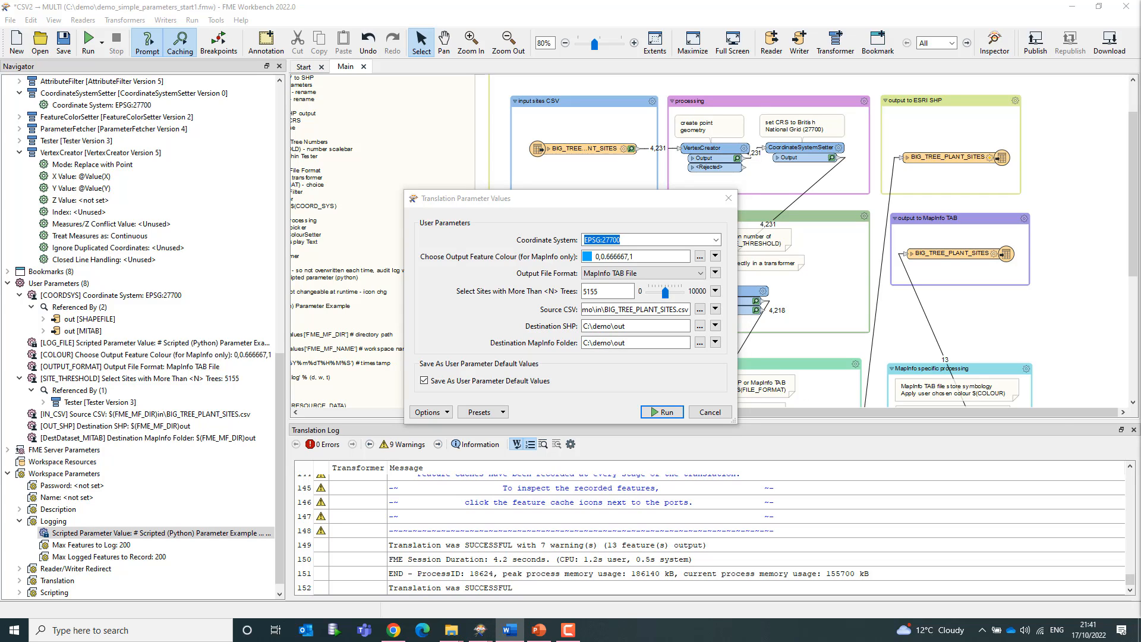
pyautogui.click(711, 412)
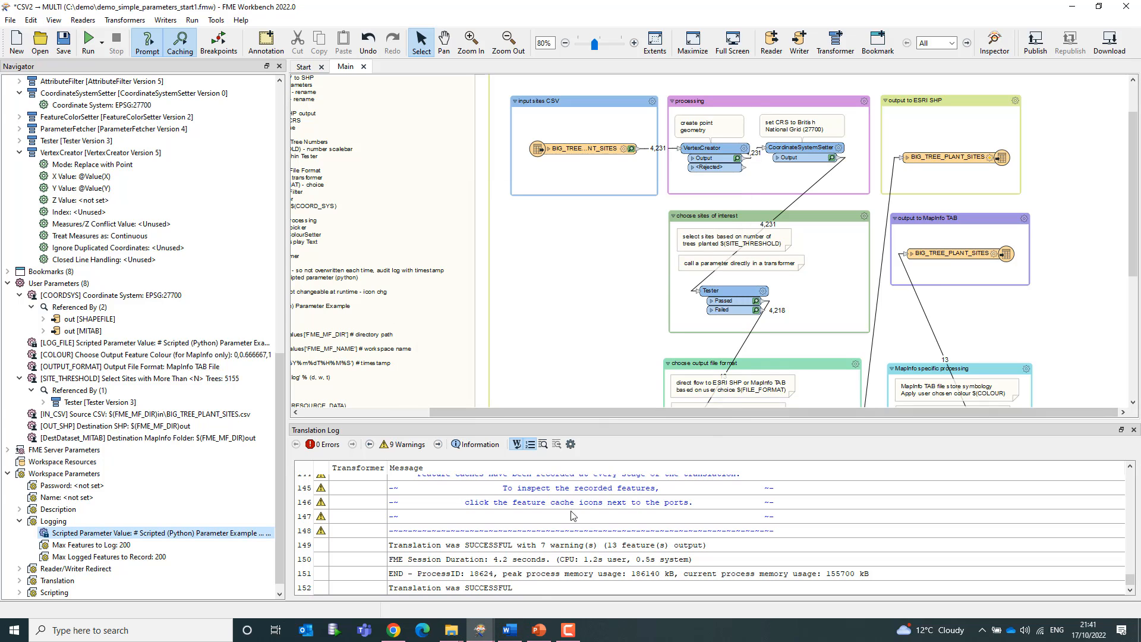
# Step: Launch FME Quick Translator from the FME Desktop 2022.0.0.1 program group
pyautogui.click(14, 630)
pyautogui.scroll(-5, 93, 431)
pyautogui.scroll(-8, 98, 452)
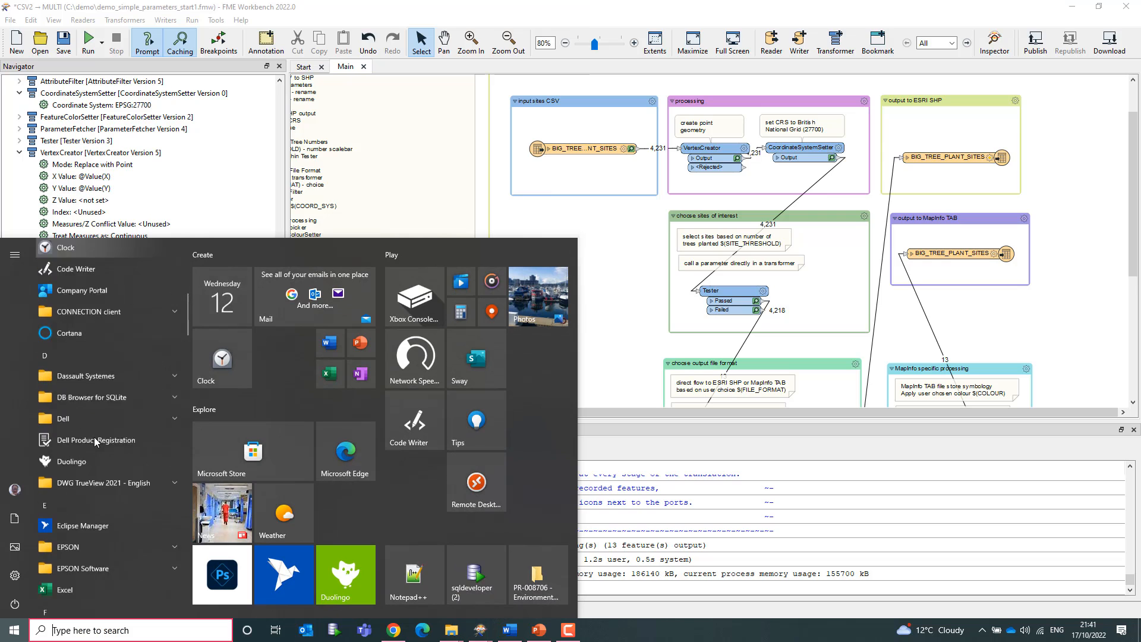
pyautogui.scroll(-4, 107, 476)
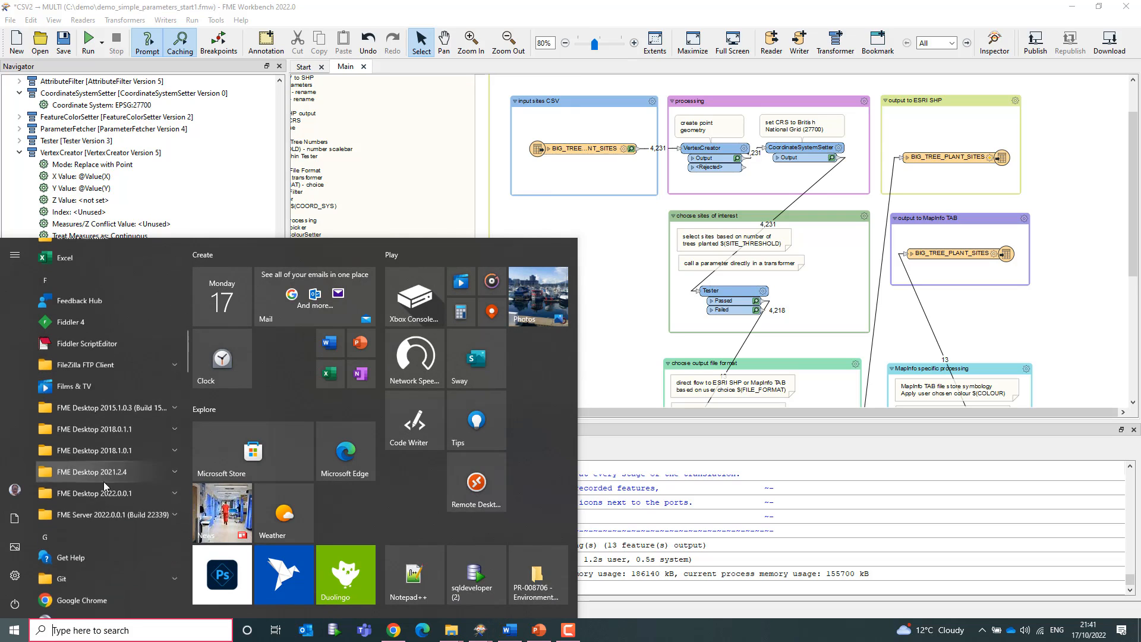
pyautogui.click(115, 483)
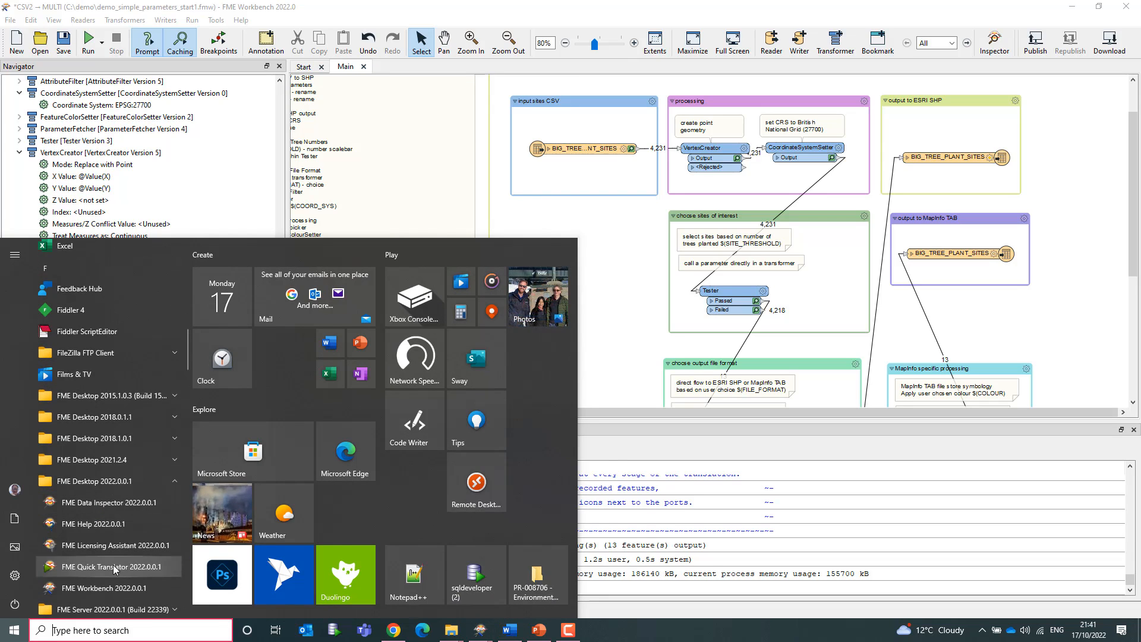
pyautogui.click(115, 570)
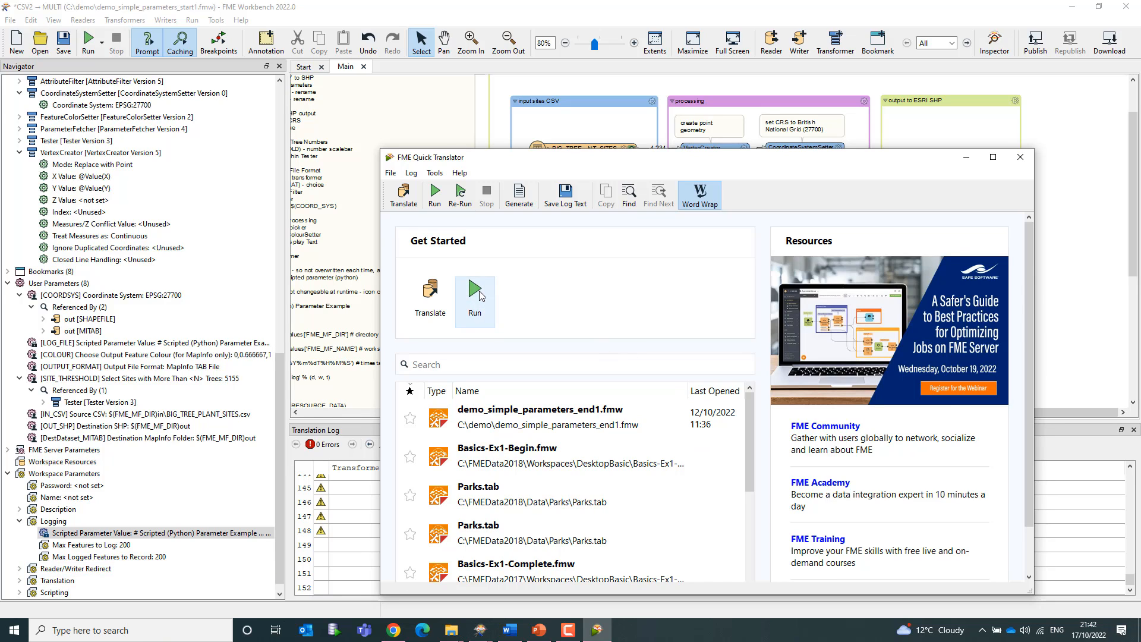
# Step: Run demo_simple_parameters_end1.fmw in FME Quick Translator with the offered parameter values and minimise its window
pyautogui.click(479, 295)
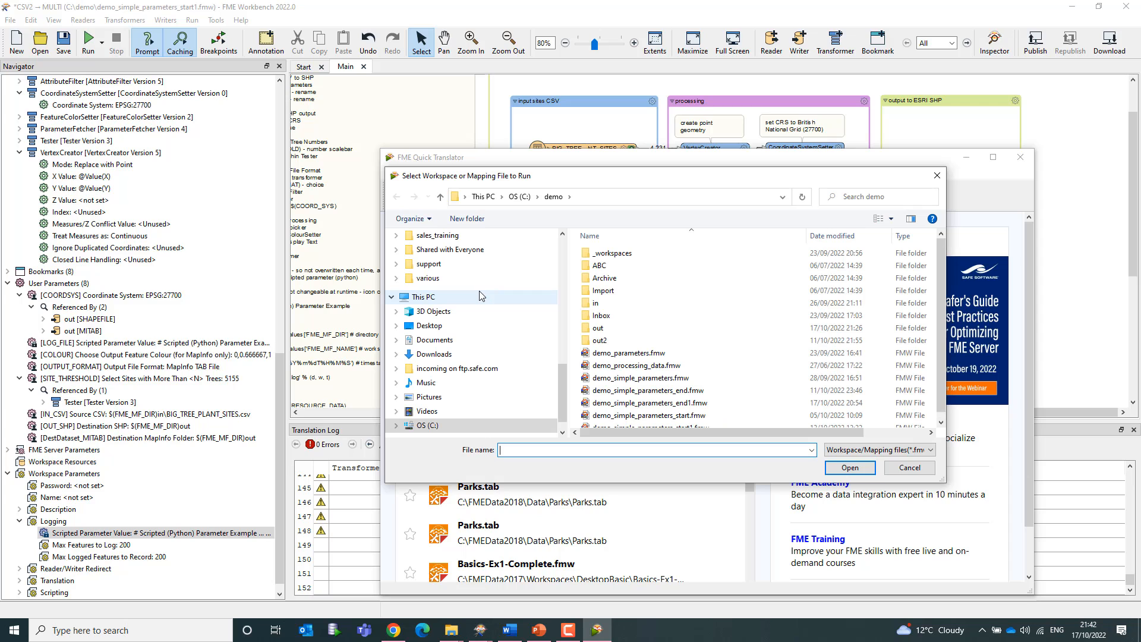
pyautogui.scroll(-1, 631, 357)
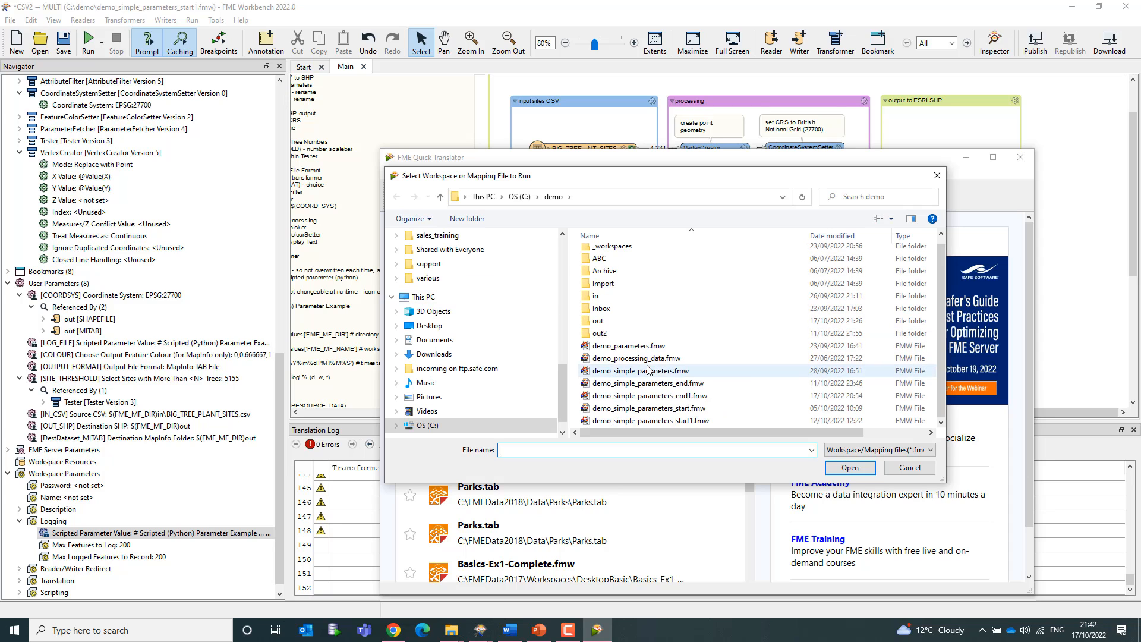
pyautogui.doubleClick(681, 399)
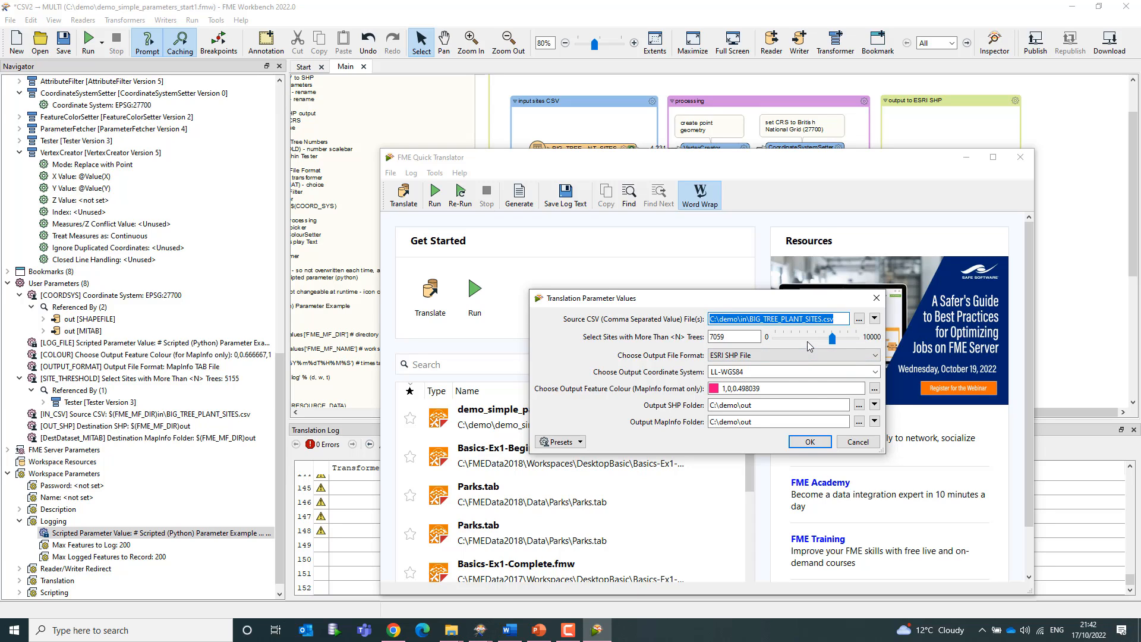
pyautogui.click(810, 442)
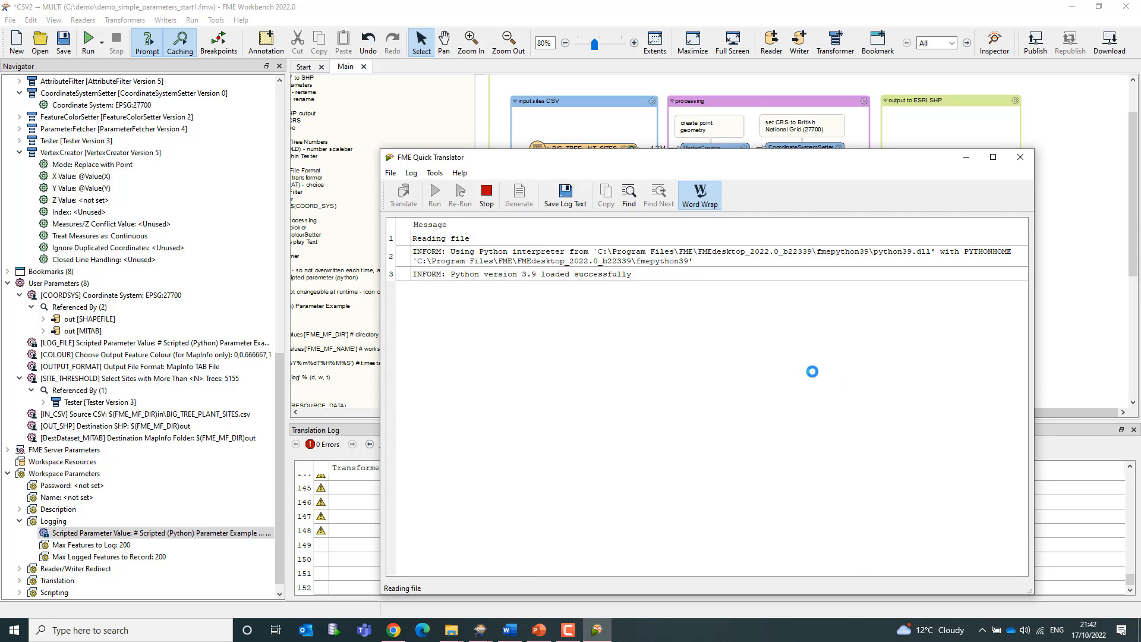
pyautogui.click(965, 161)
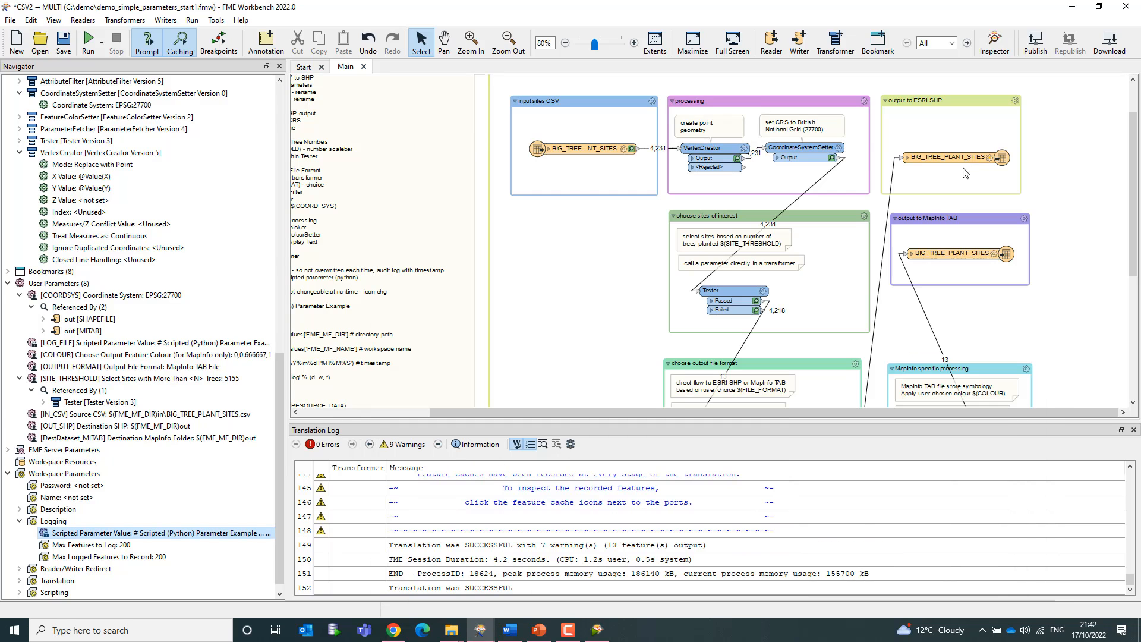
# Step: Examine the command line and its user parameter arguments at the start of the translation log
pyautogui.click(954, 488)
pyautogui.scroll(6, 964, 509)
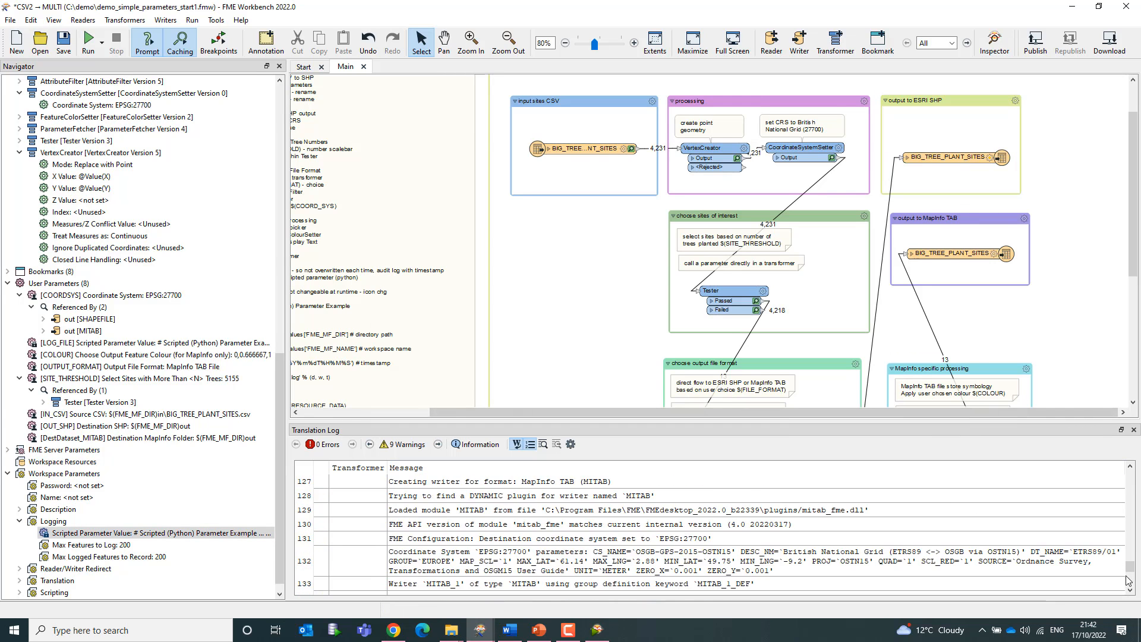
pyautogui.moveTo(1131, 566); pyautogui.dragTo(1131, 475)
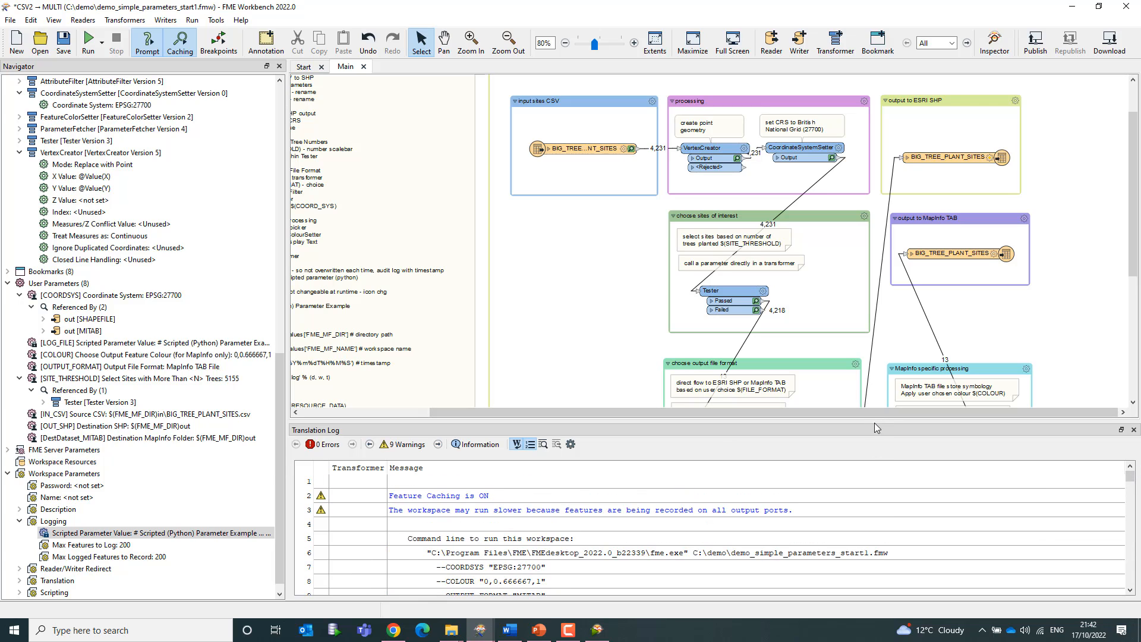
pyautogui.moveTo(875, 423); pyautogui.dragTo(875, 377)
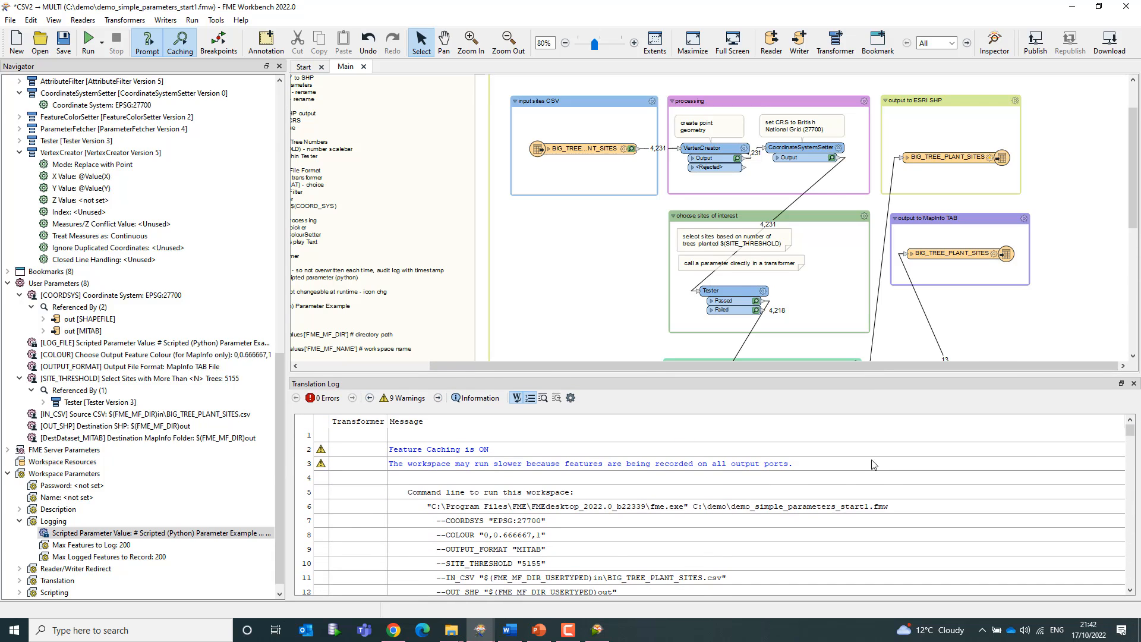
pyautogui.click(877, 506)
pyautogui.scroll(-1, 875, 501)
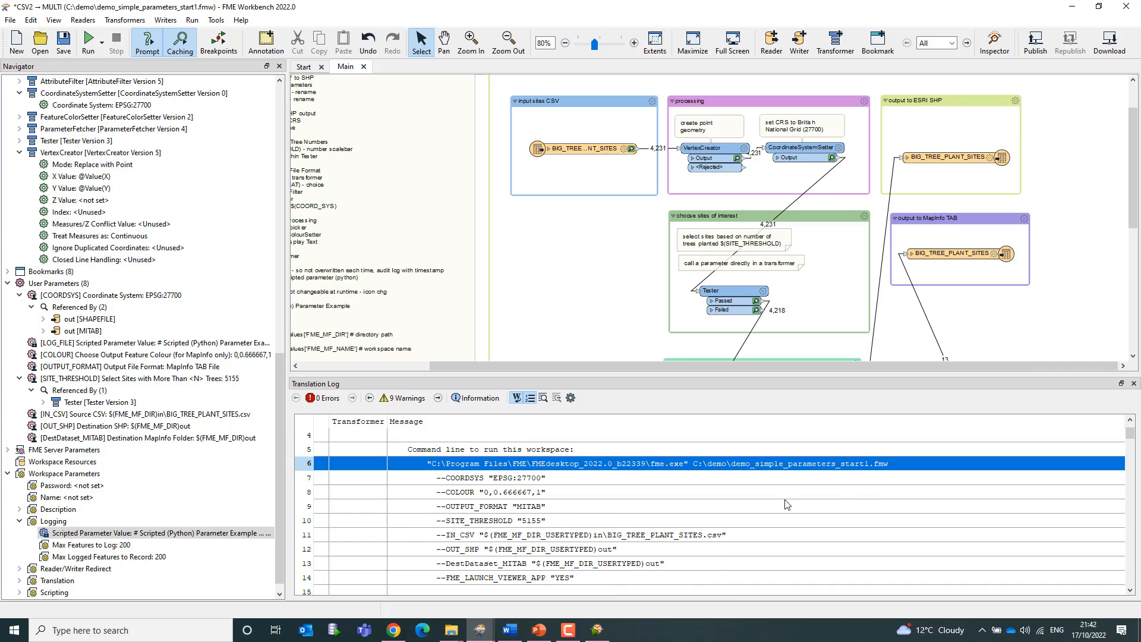
pyautogui.hotkey('alt', 'Tab')
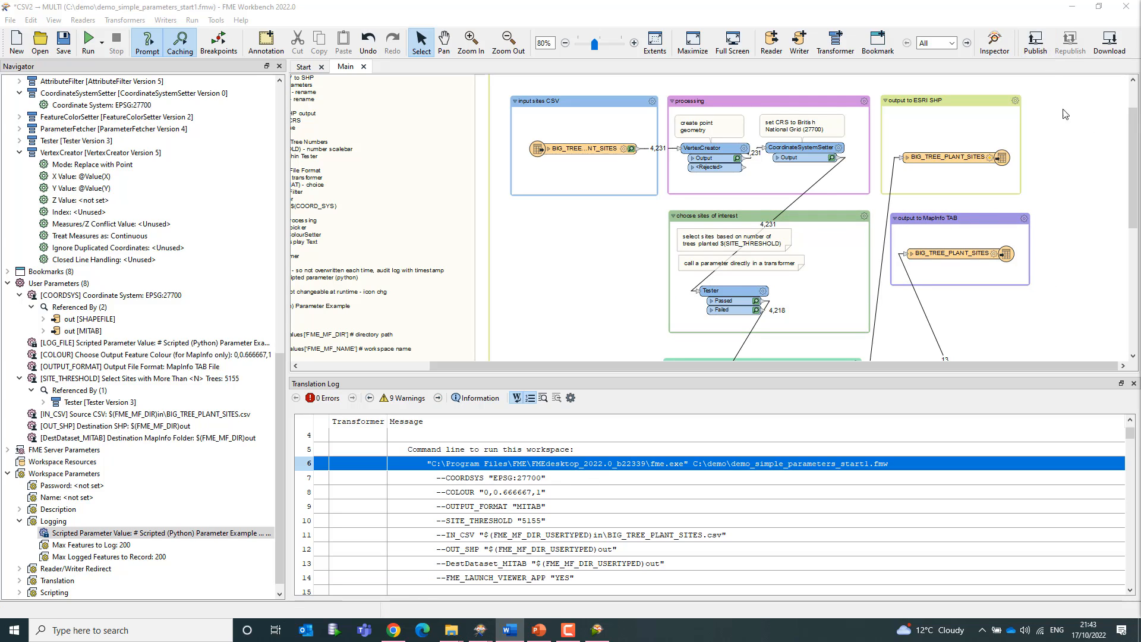
# Step: Publish demo_simple_parameters_start1.fmw to the demo repository on FME Server with the Job Submitter service
pyautogui.click(1034, 47)
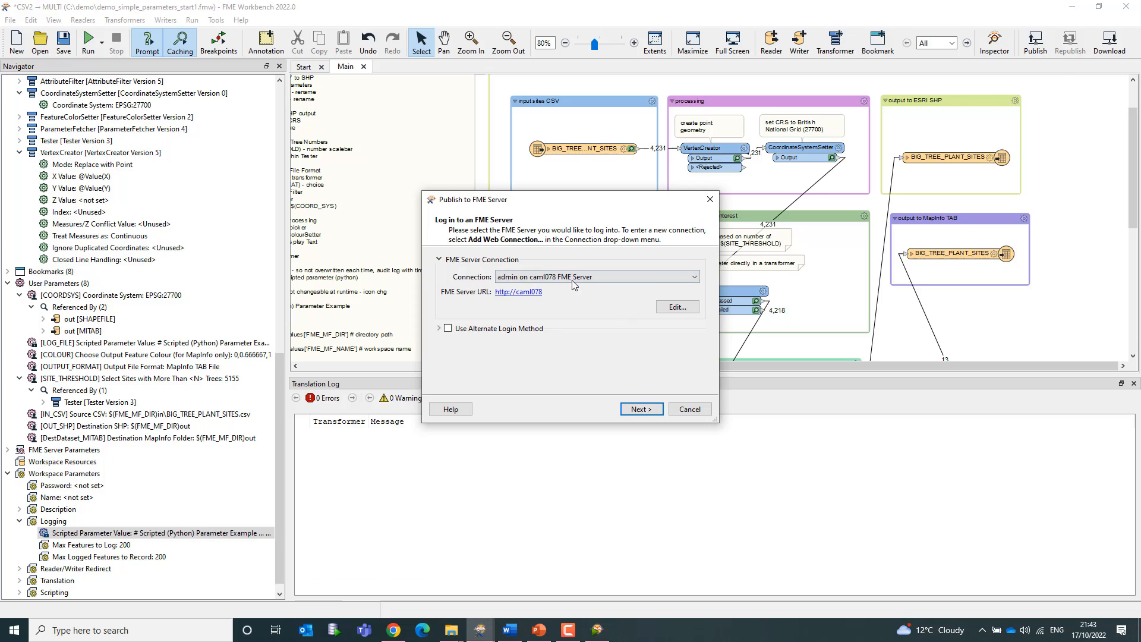
pyautogui.click(640, 410)
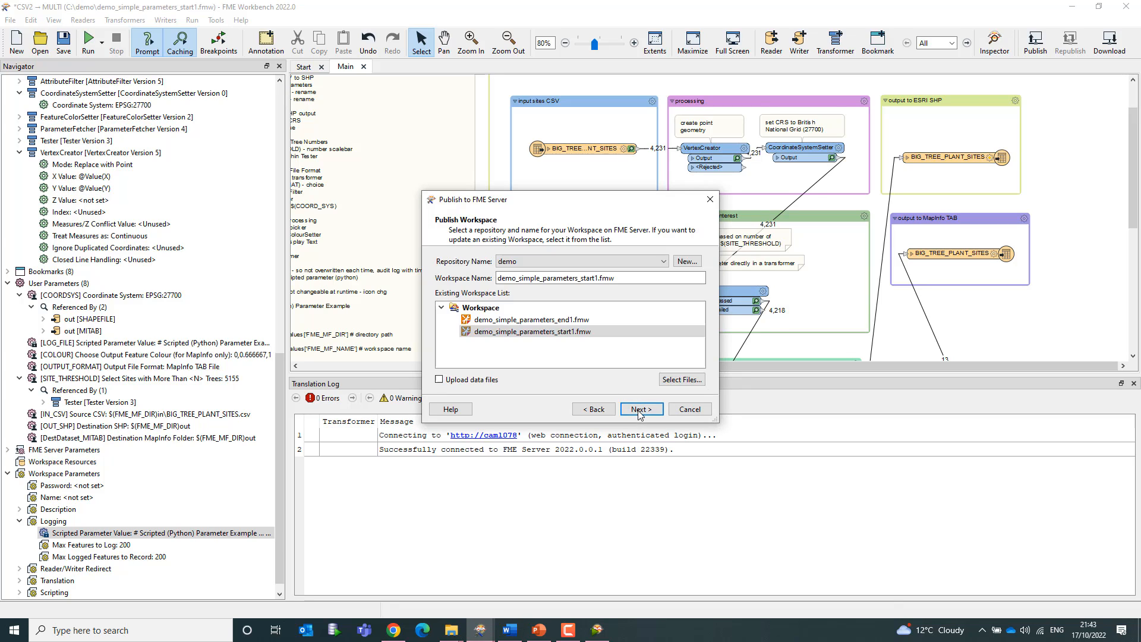
pyautogui.click(642, 412)
pyautogui.click(645, 331)
pyautogui.click(642, 410)
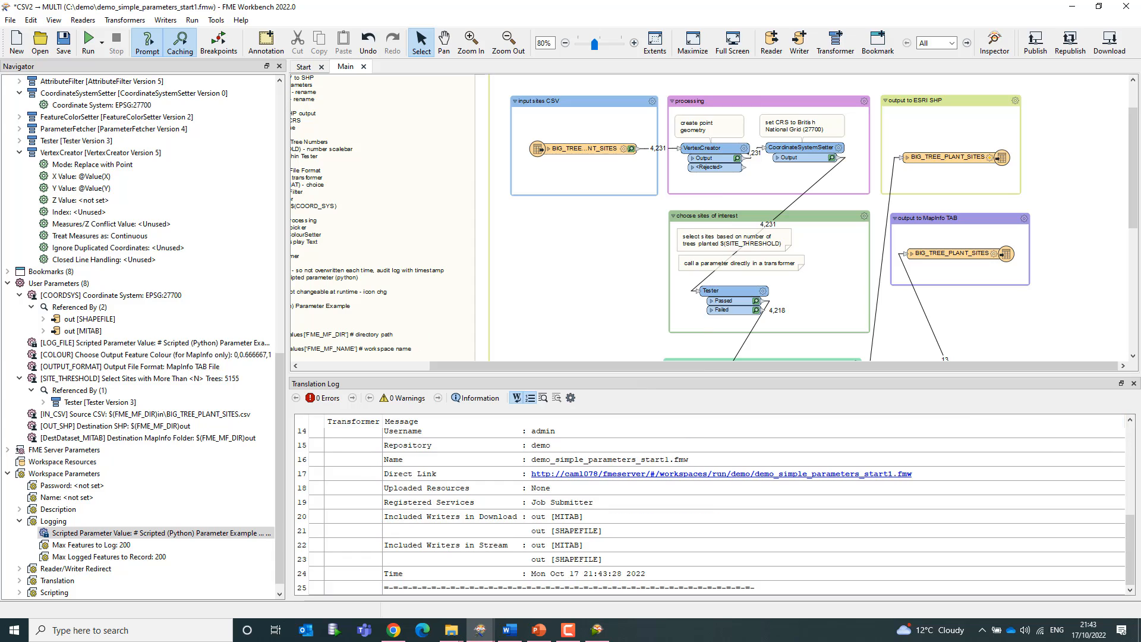
# Step: Switch to FME Server in Chrome and review the published parameters on the run page of demo_simple_parameters_end1.fmw
pyautogui.click(394, 631)
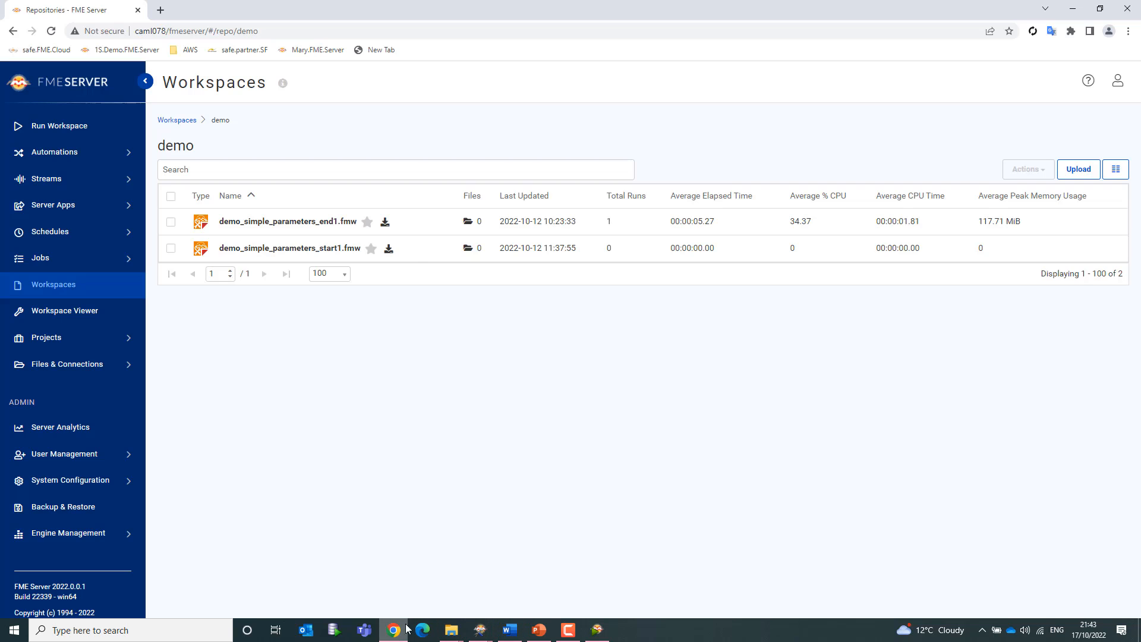
pyautogui.click(312, 223)
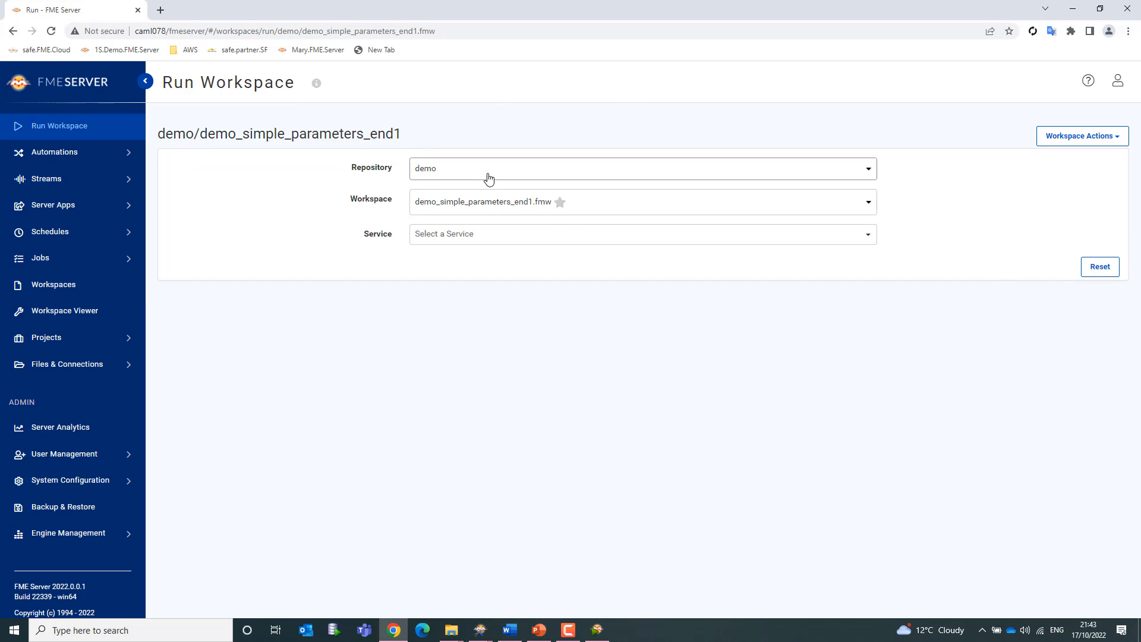
pyautogui.click(66, 134)
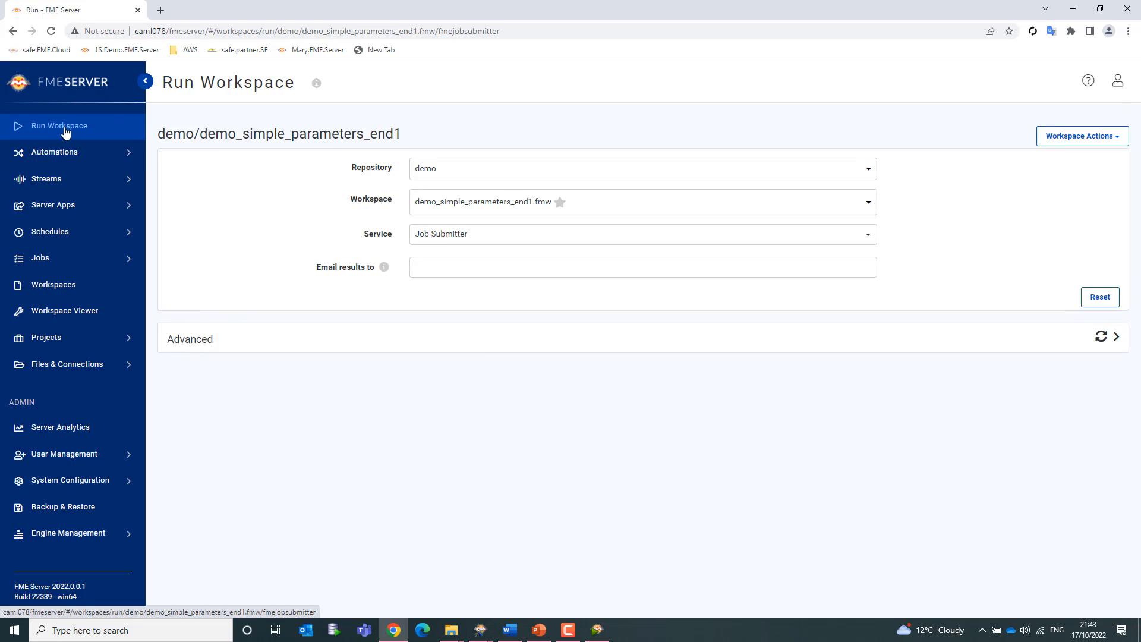
pyautogui.scroll(-3, 814, 459)
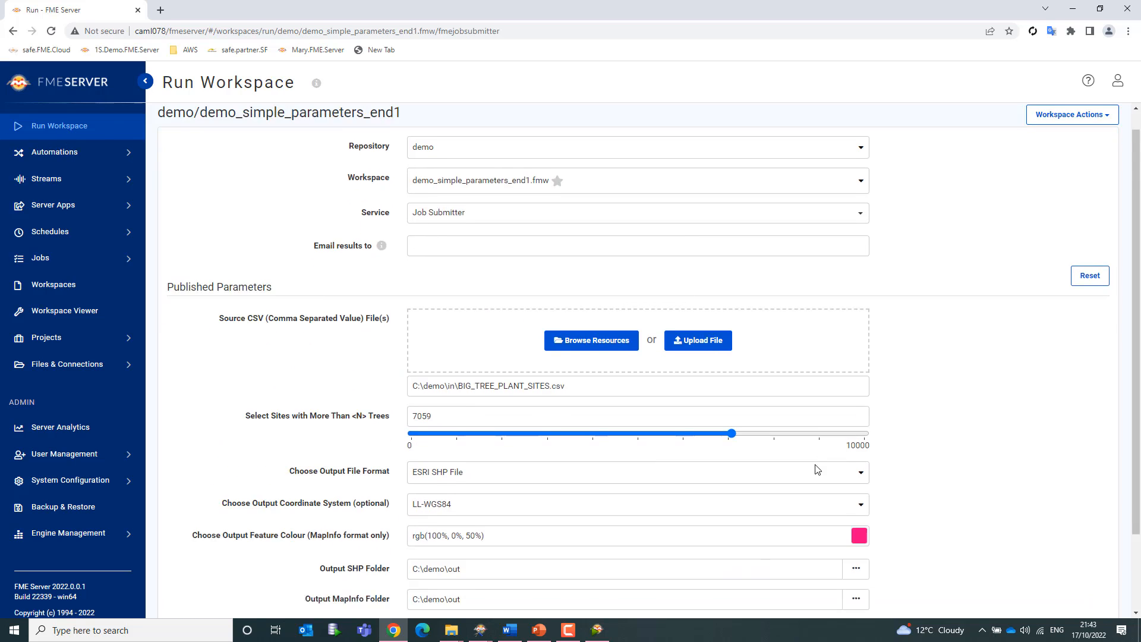
pyautogui.scroll(1, 457, 336)
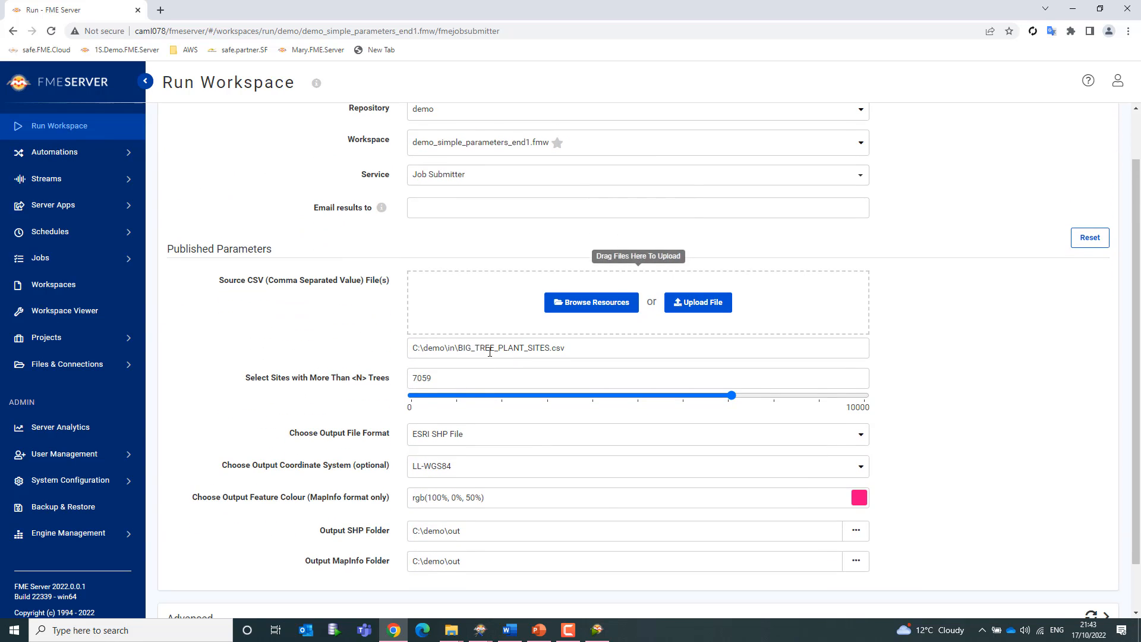
# Step: Minimise the browser and switch to the PowerPoint presentation
pyautogui.hotkey('alt', 'Tab')
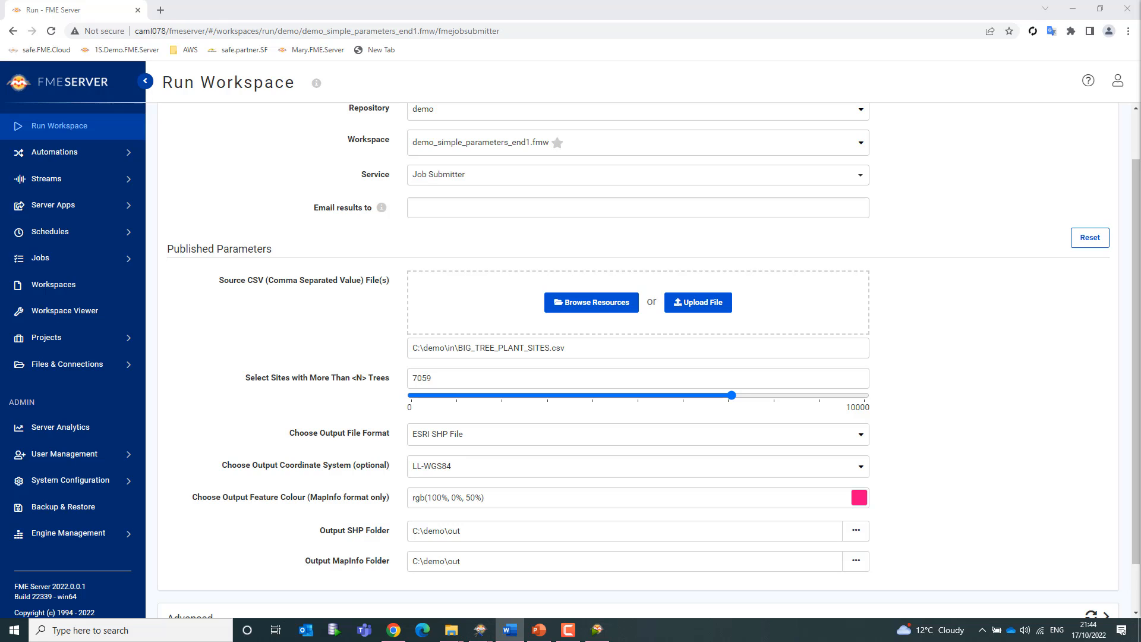
pyautogui.click(1072, 9)
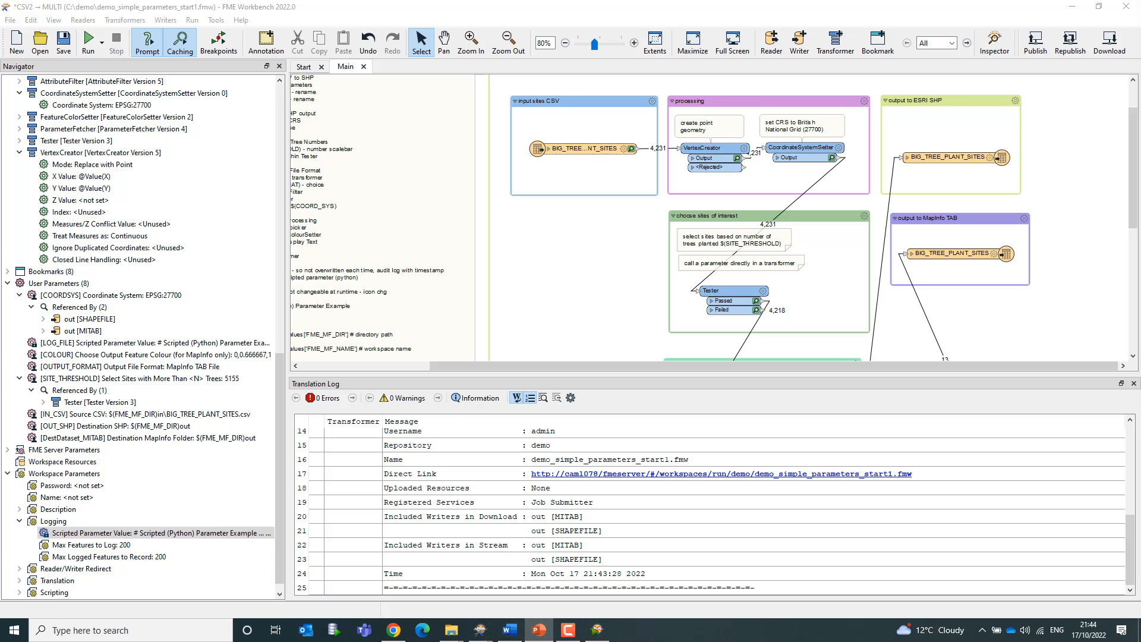
pyautogui.click(539, 630)
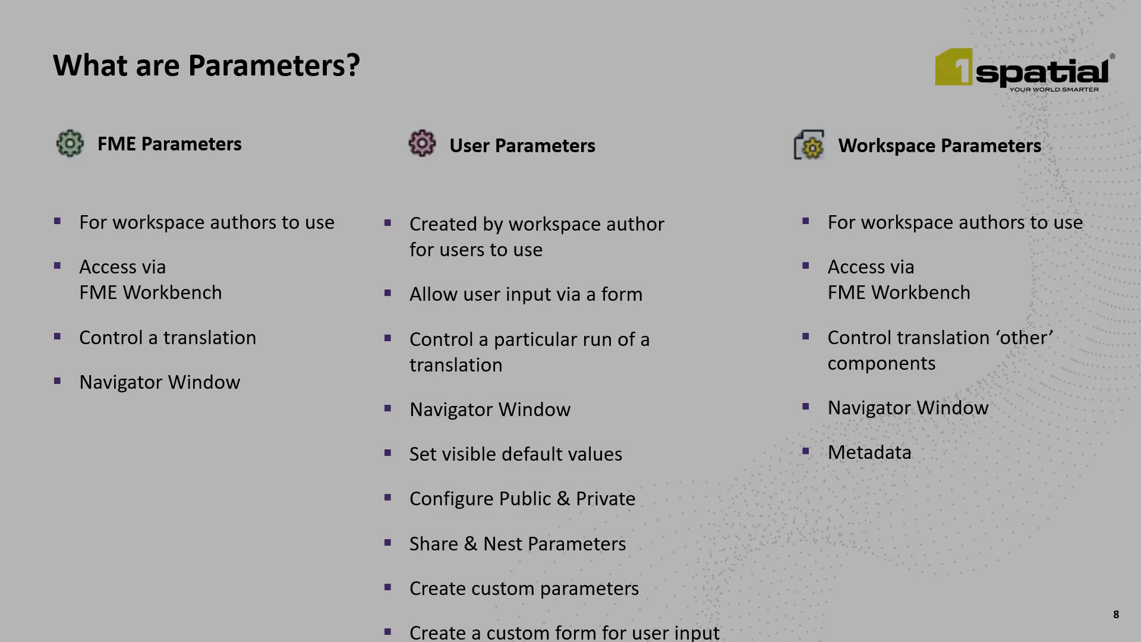